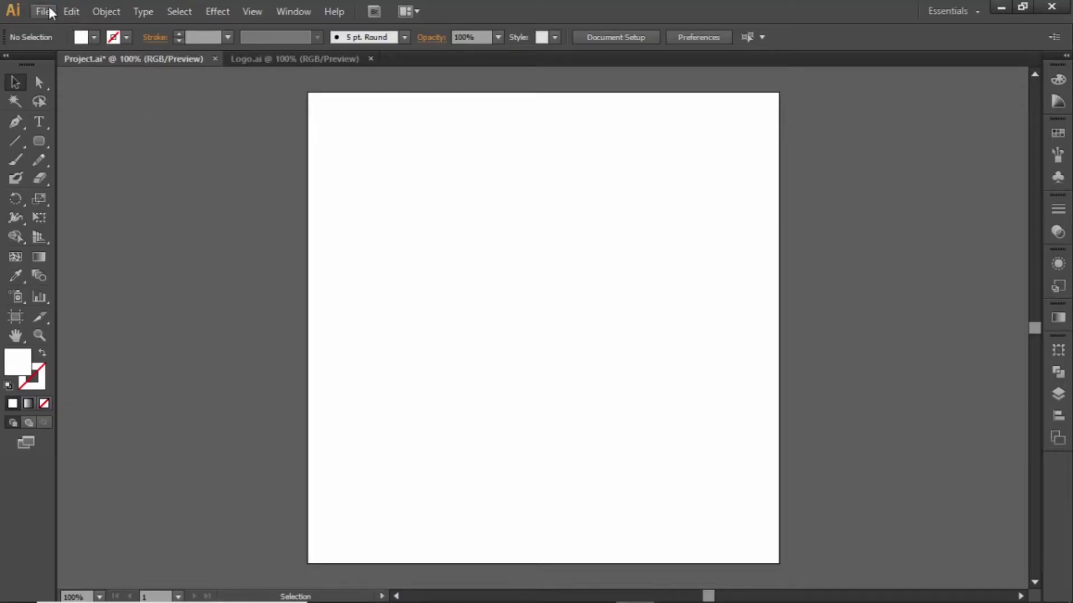
- Check the size, color mode and raster resolution in the new document settings, and cancel without creating a document
{"action": "left_click", "coordinate": [56, 30]}
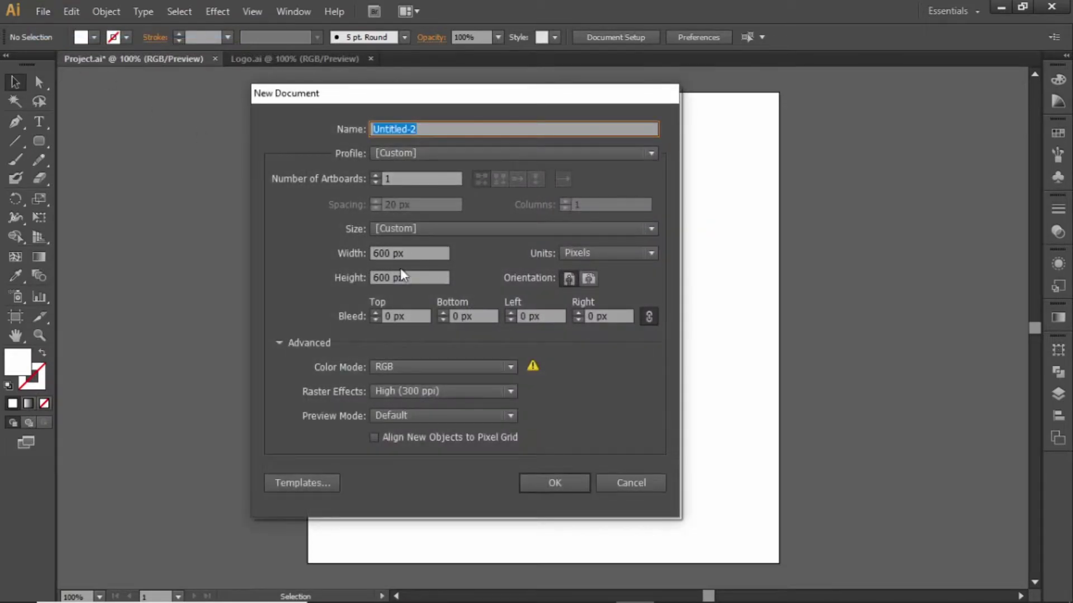
{"action": "left_click", "coordinate": [625, 485]}
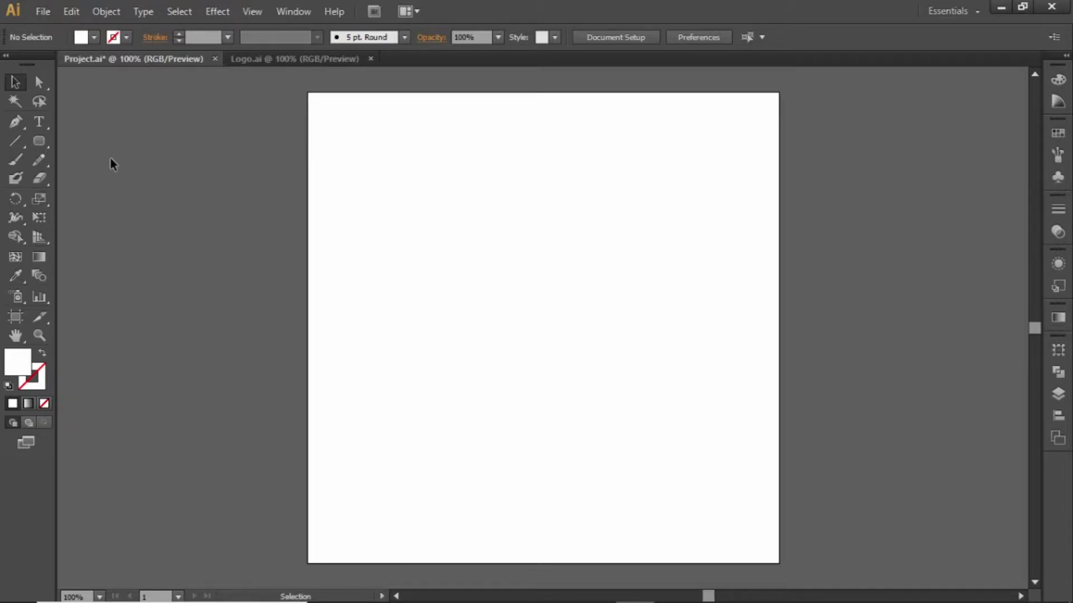
- Draw a rectangle covering the whole artboard and fill it with the dark red swatch R=85 G=0 B=1
{"action": "left_click_drag", "start_coordinate": [31, 142], "coordinate": [89, 139]}
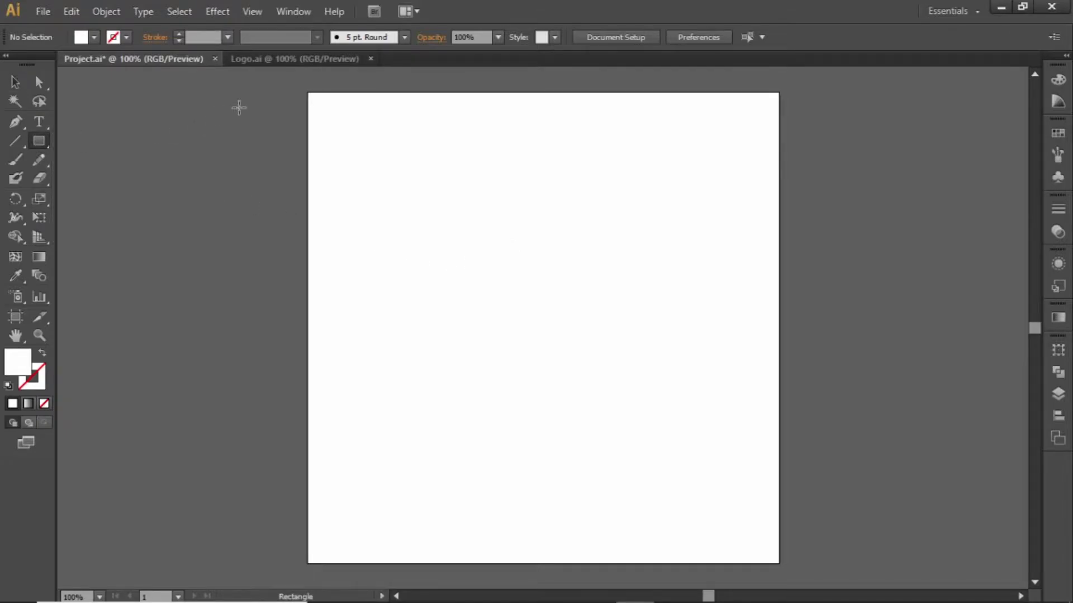
{"action": "left_click_drag", "start_coordinate": [308, 92], "coordinate": [778, 562]}
{"action": "key", "text": "v"}
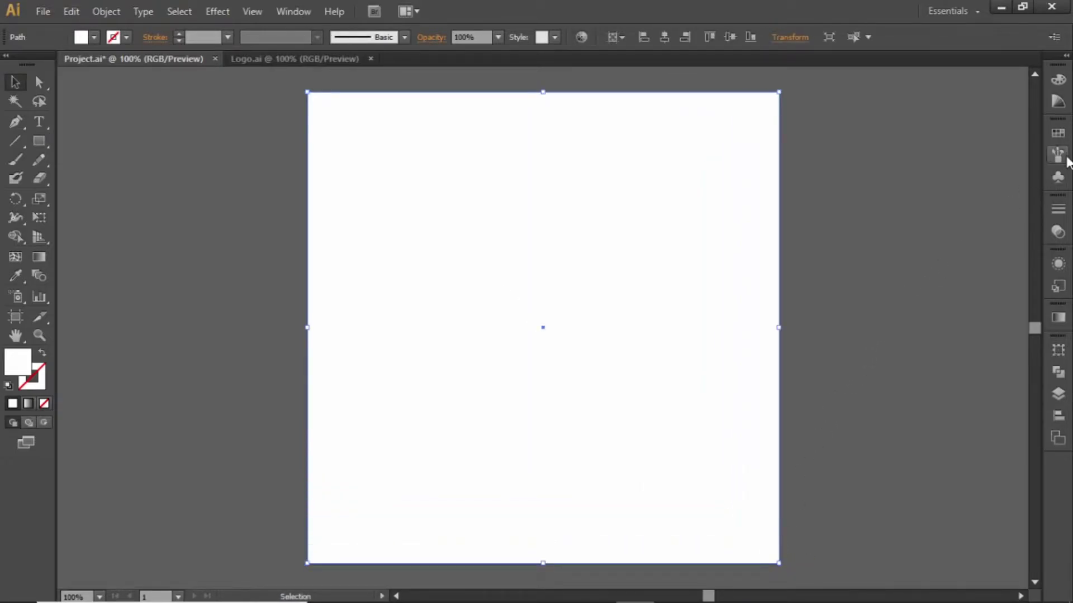
{"action": "left_click", "coordinate": [1058, 133]}
{"action": "left_click", "coordinate": [874, 200]}
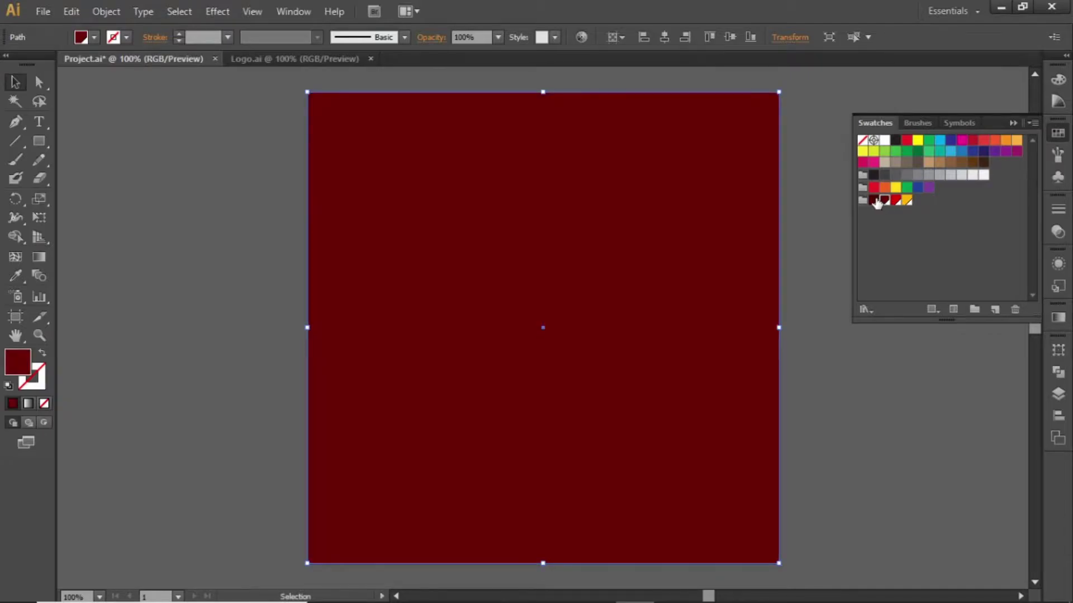
{"action": "left_click", "coordinate": [803, 378]}
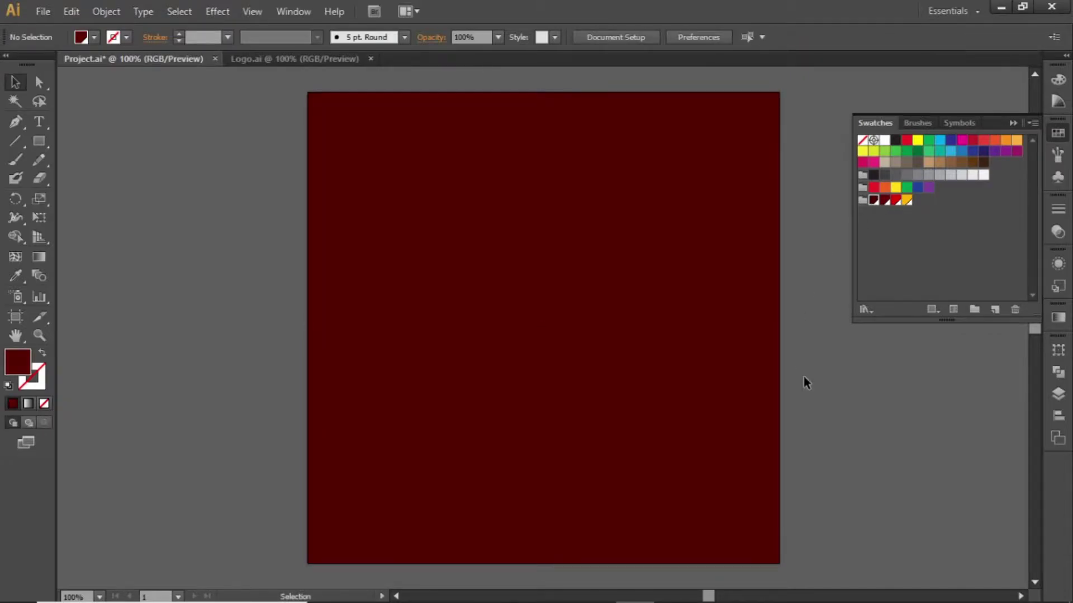
{"action": "double_click", "coordinate": [874, 200]}
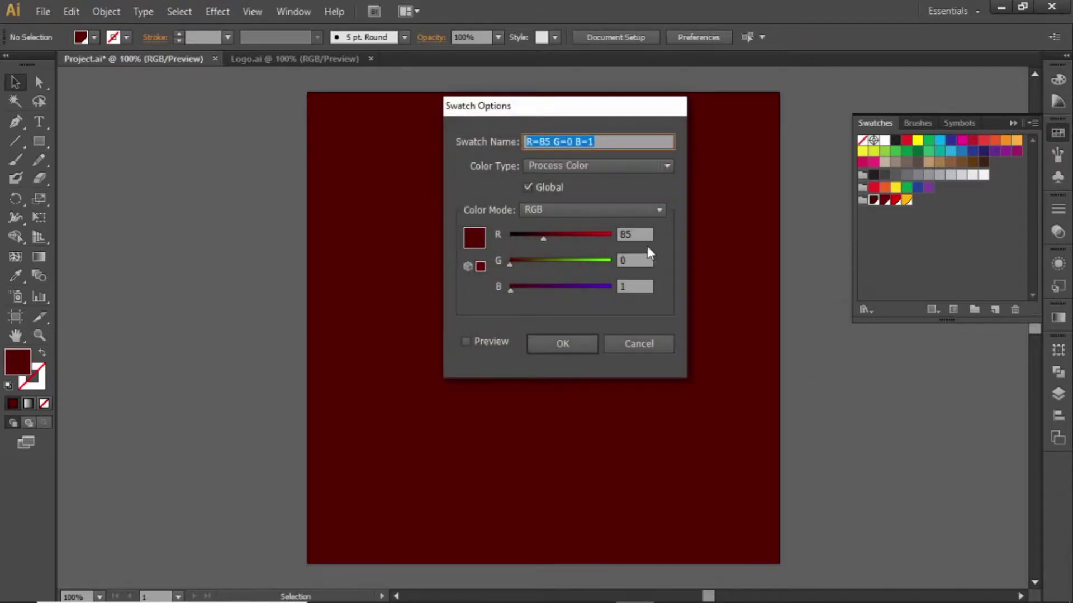
{"action": "left_click", "coordinate": [572, 343]}
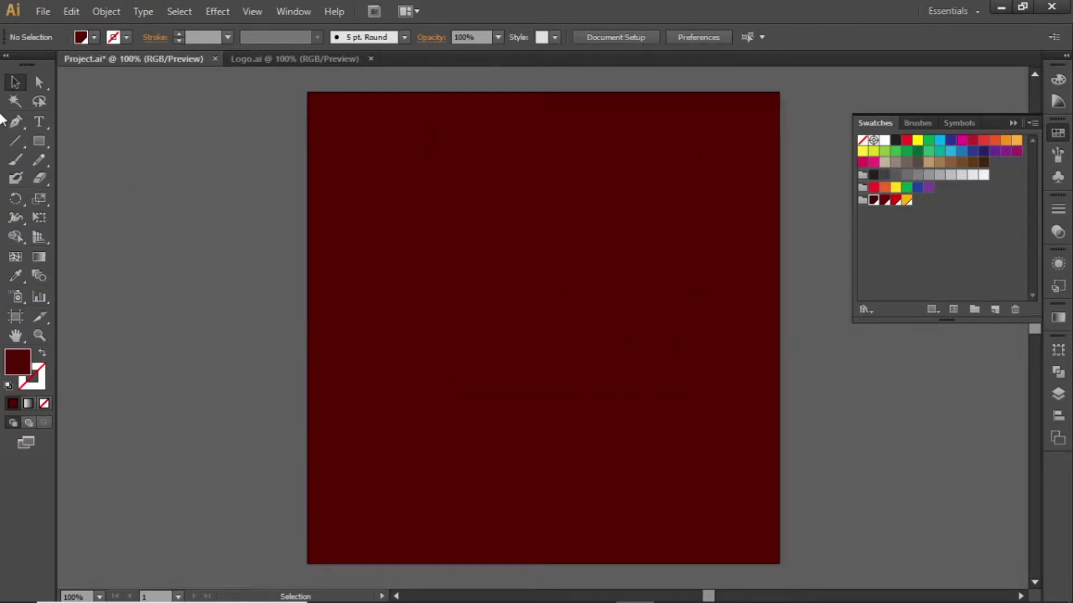
- Draw a thin horizontal bar across the artboard's top edge, extending past both of its sides
{"action": "left_click", "coordinate": [37, 140]}
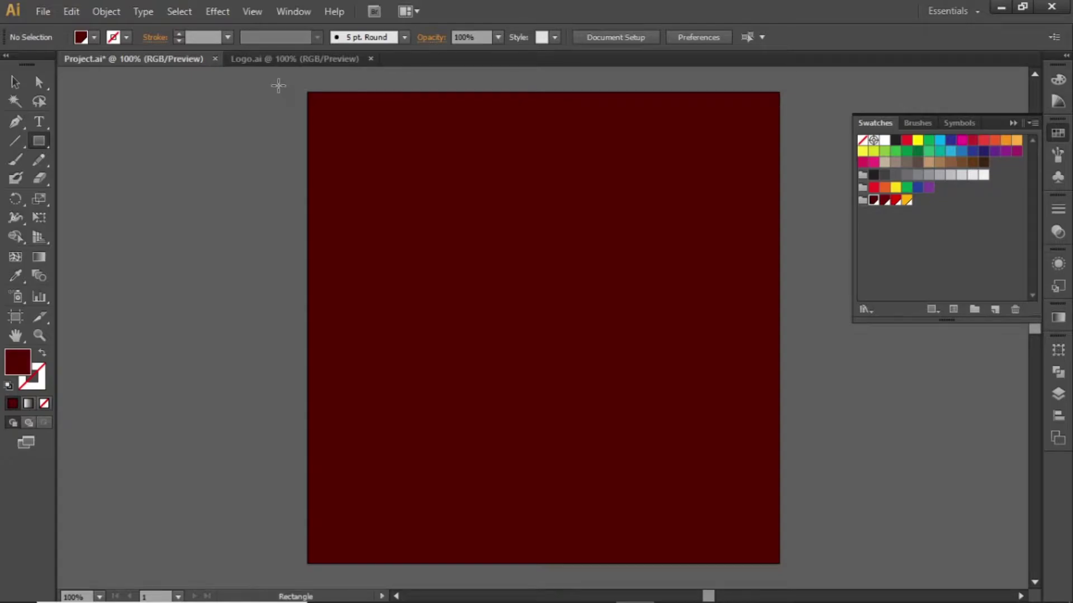
{"action": "left_click_drag", "start_coordinate": [273, 85], "coordinate": [802, 119]}
{"action": "key", "text": "v"}
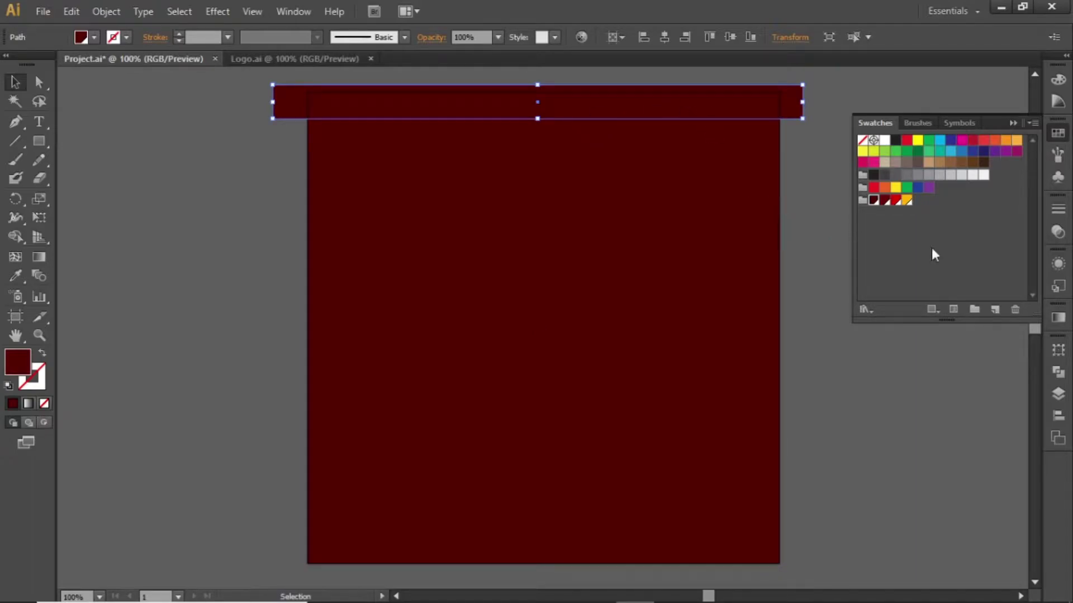
- Fill the horizontal bar with a radial white-to-black gradient and reverse its direction
{"action": "left_click", "coordinate": [1056, 317]}
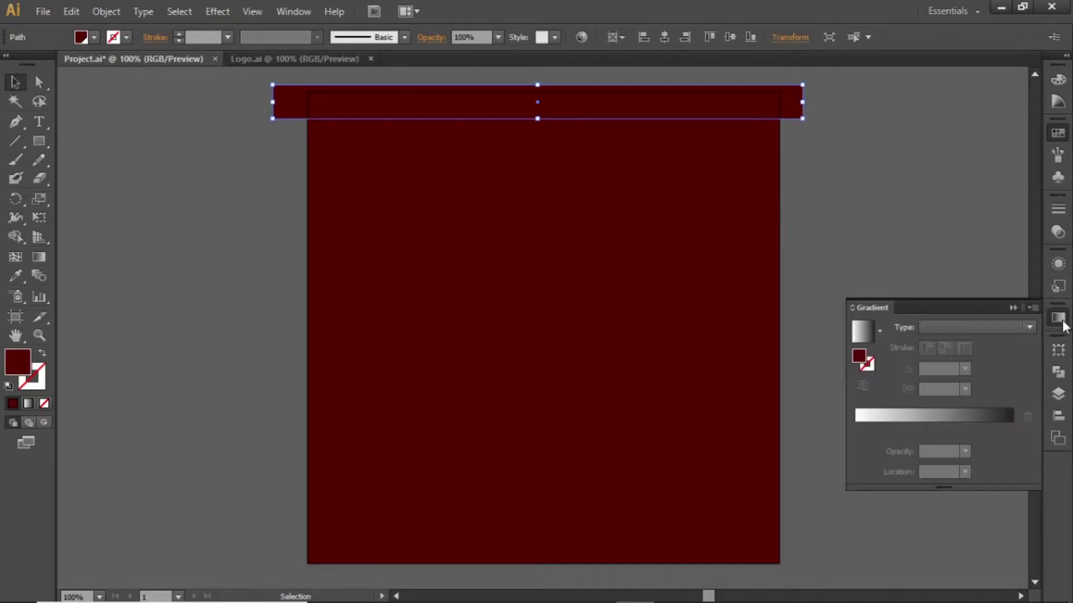
{"action": "left_click", "coordinate": [861, 335]}
{"action": "left_click", "coordinate": [977, 327]}
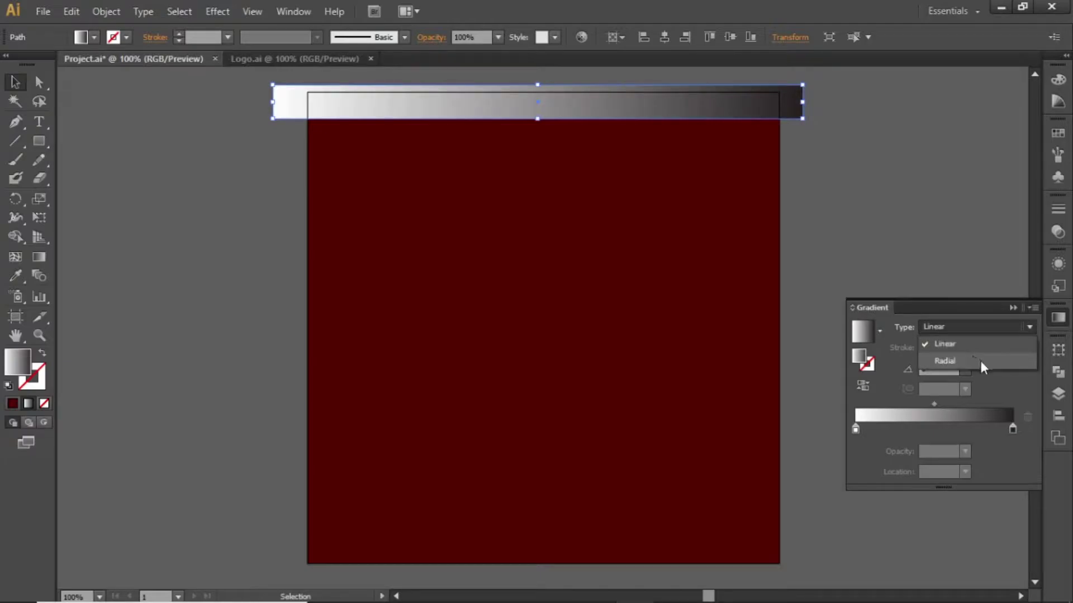
{"action": "left_click", "coordinate": [980, 357]}
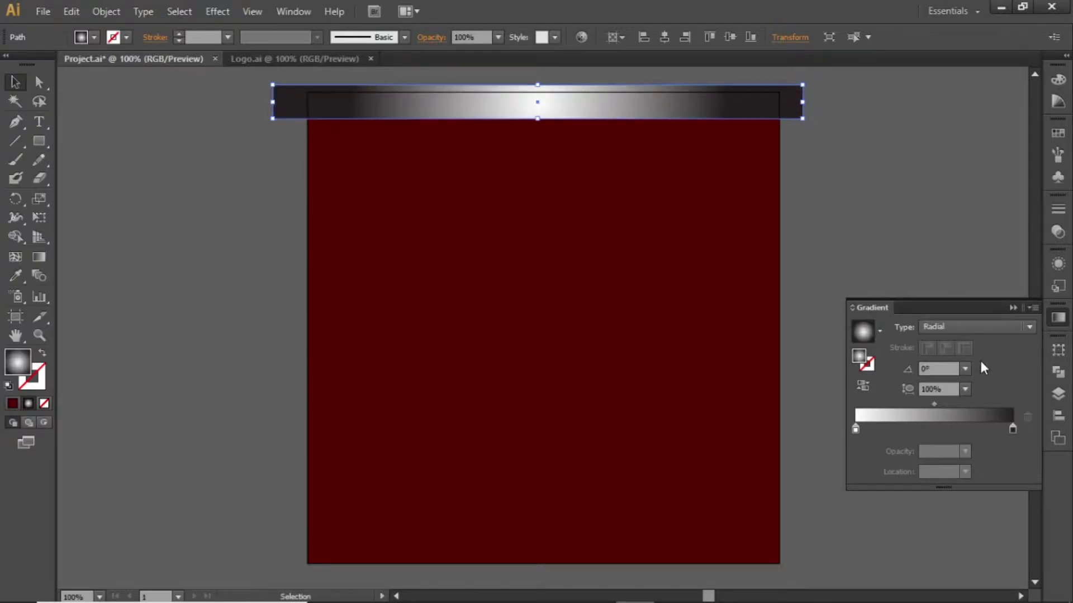
{"action": "left_click", "coordinate": [864, 385]}
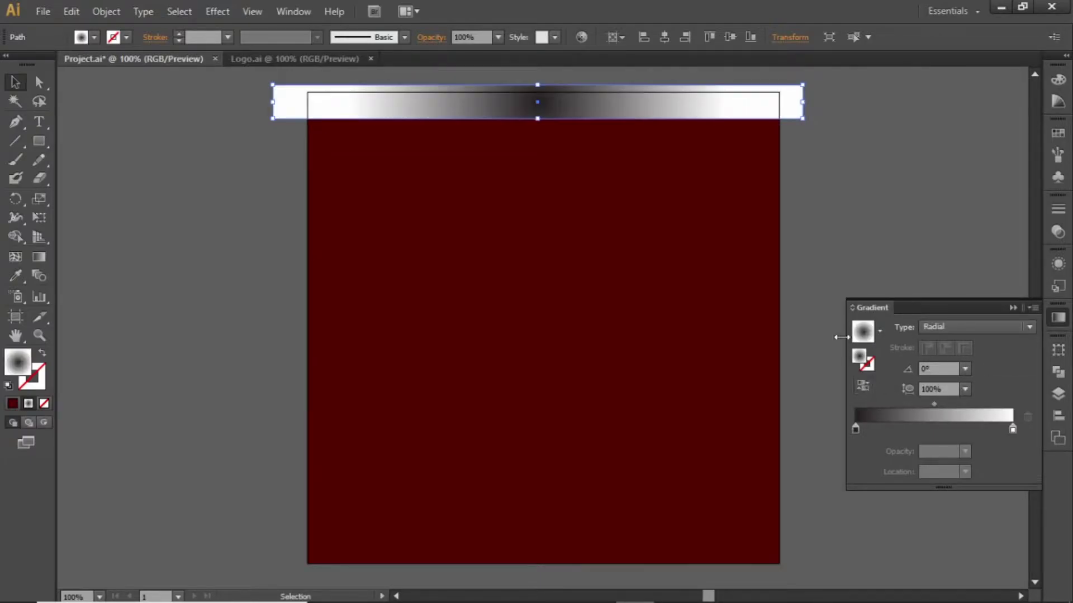
- Color the bar's gradient with bright red R=221 G=7 B=6 at the center stop and dark red R=107 G=5 B=5 at the outer stop
{"action": "double_click", "coordinate": [856, 428]}
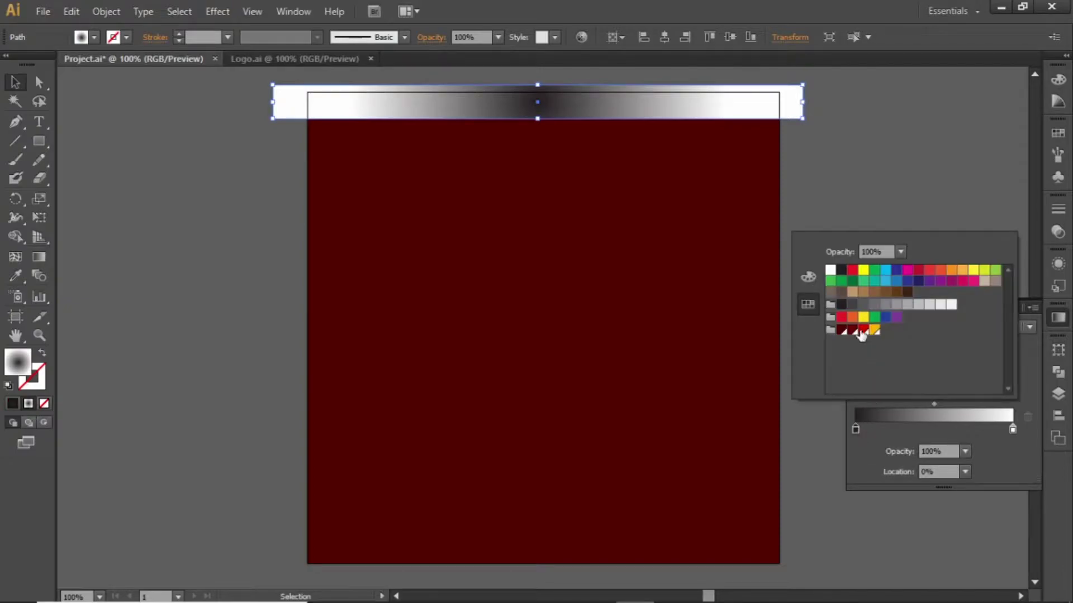
{"action": "left_click", "coordinate": [863, 330]}
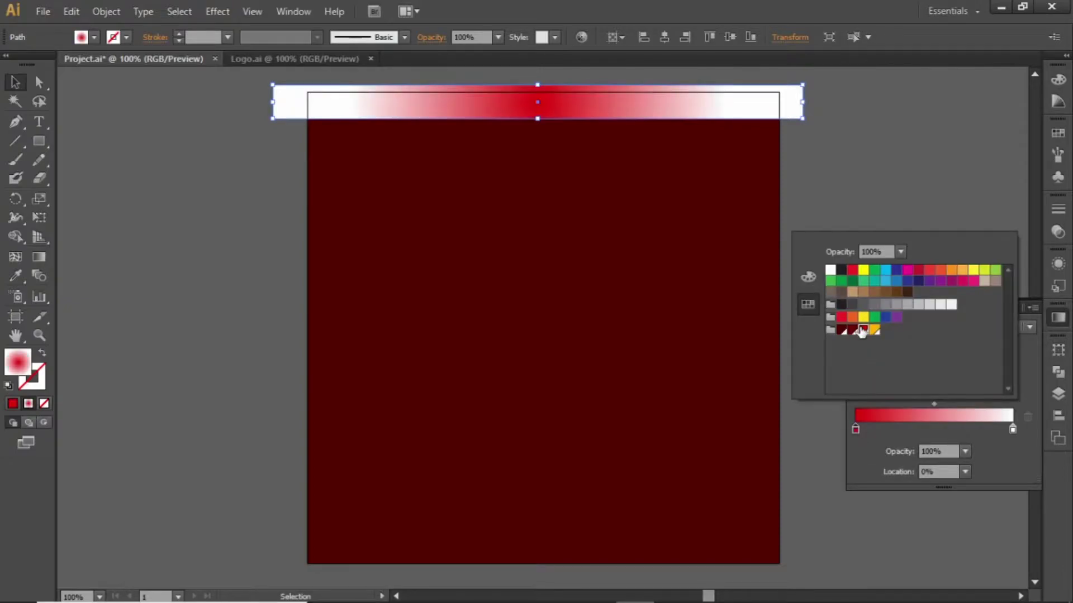
{"action": "double_click", "coordinate": [1014, 427]}
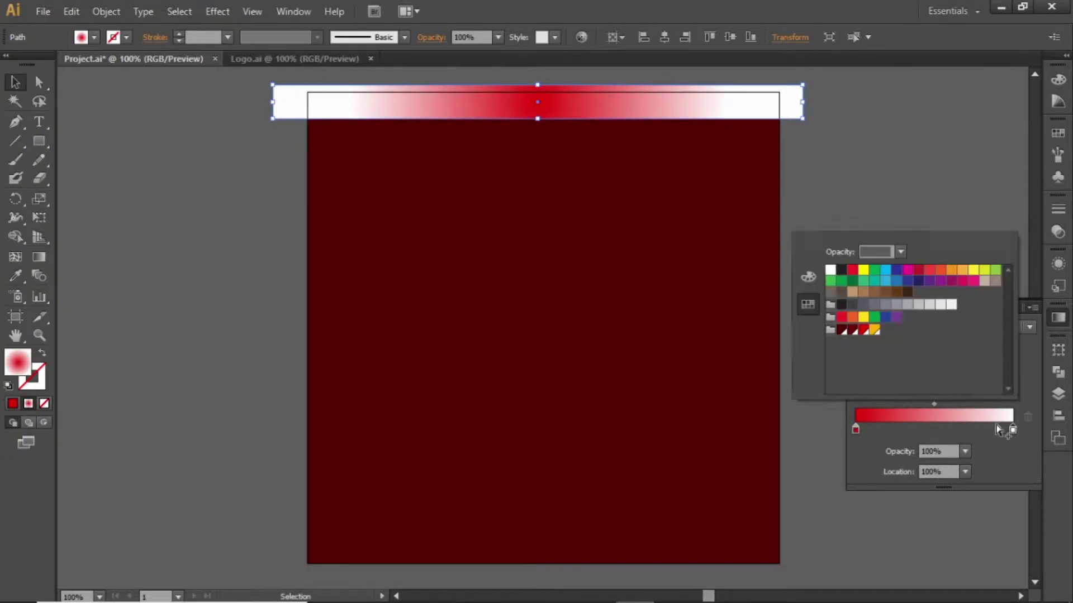
{"action": "left_click", "coordinate": [855, 332]}
{"action": "left_click", "coordinate": [935, 180]}
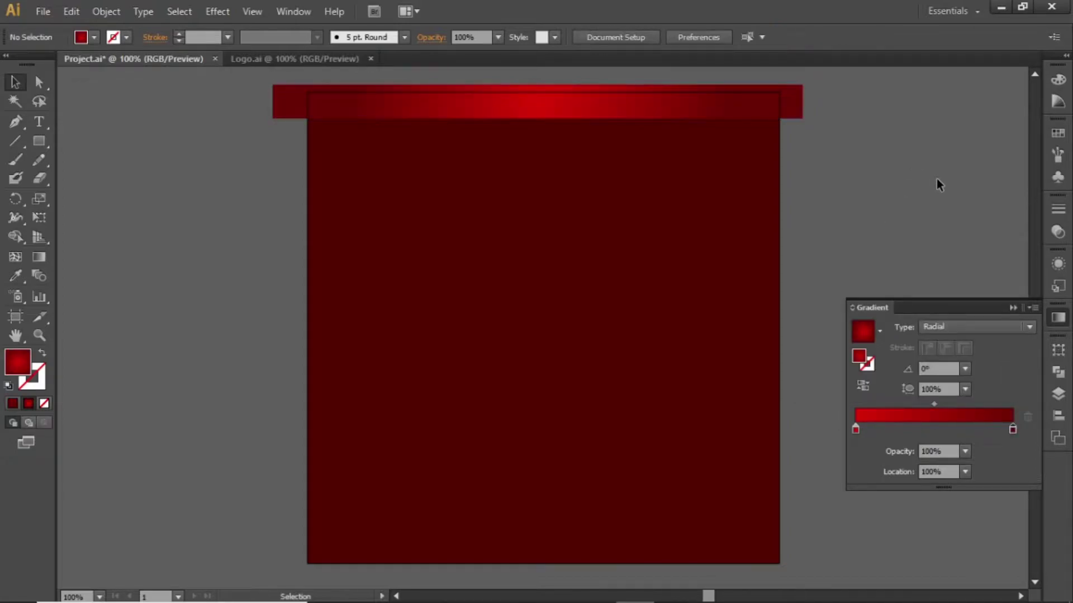
- Check the RGB values of the bright red and dark red swatches used in the bar's gradient
{"action": "left_click", "coordinate": [1059, 132]}
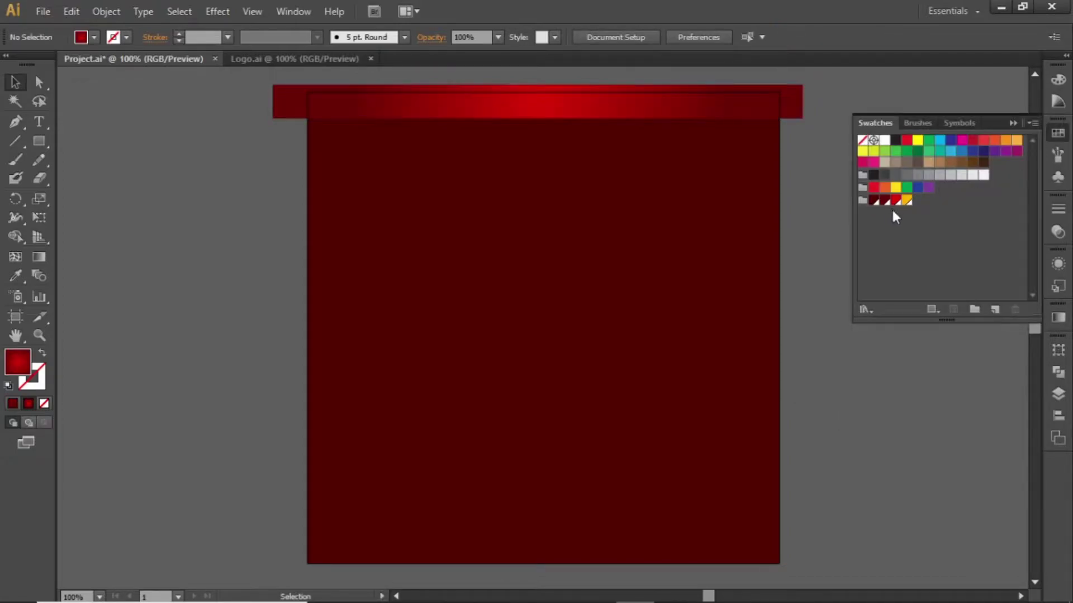
{"action": "double_click", "coordinate": [896, 200]}
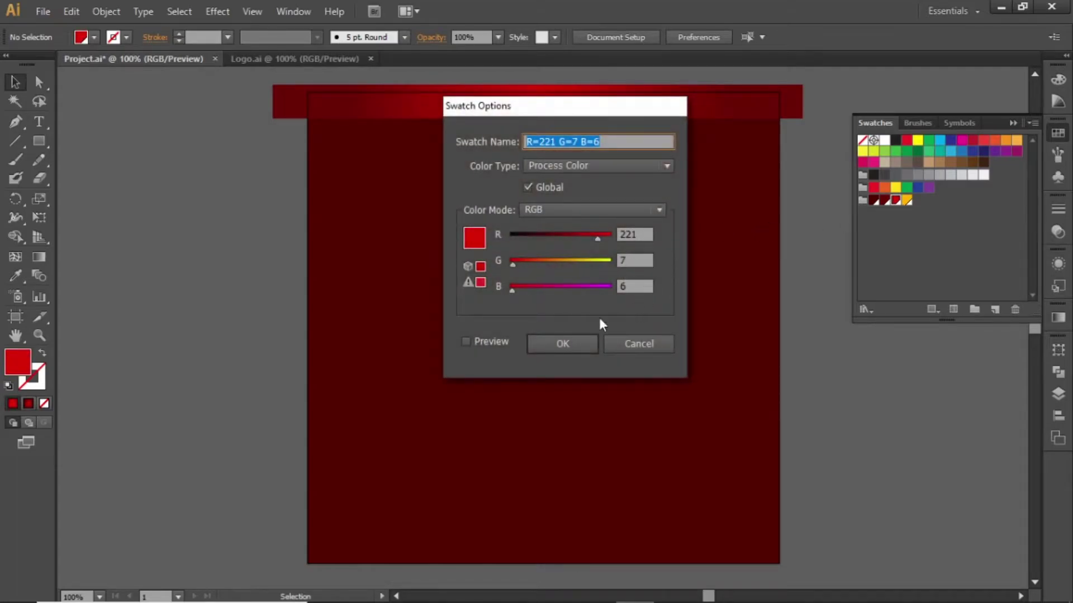
{"action": "left_click", "coordinate": [578, 340]}
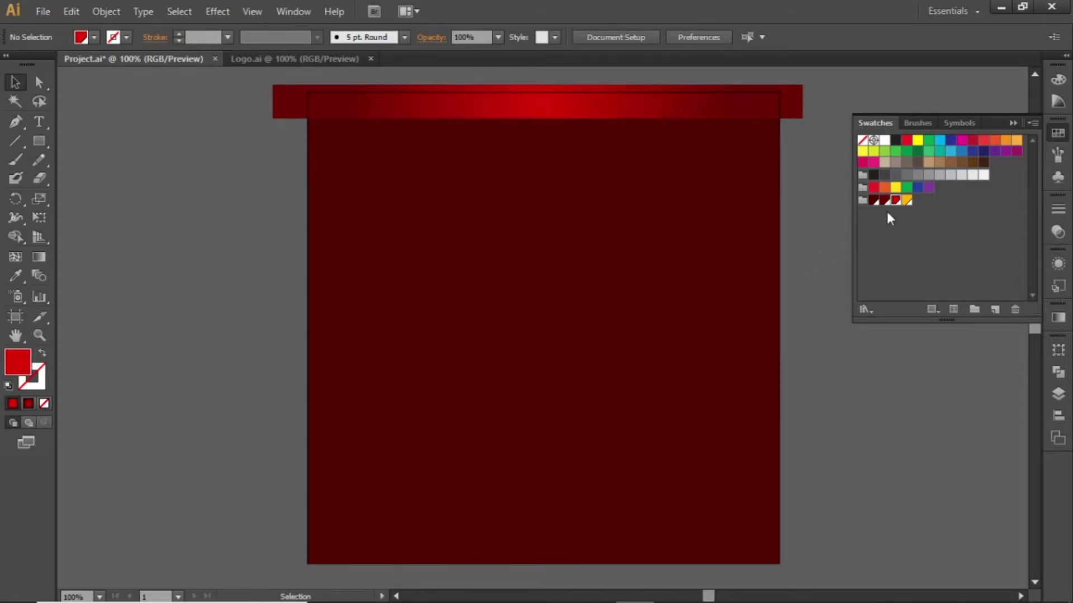
{"action": "left_click", "coordinate": [886, 201]}
{"action": "double_click", "coordinate": [885, 200]}
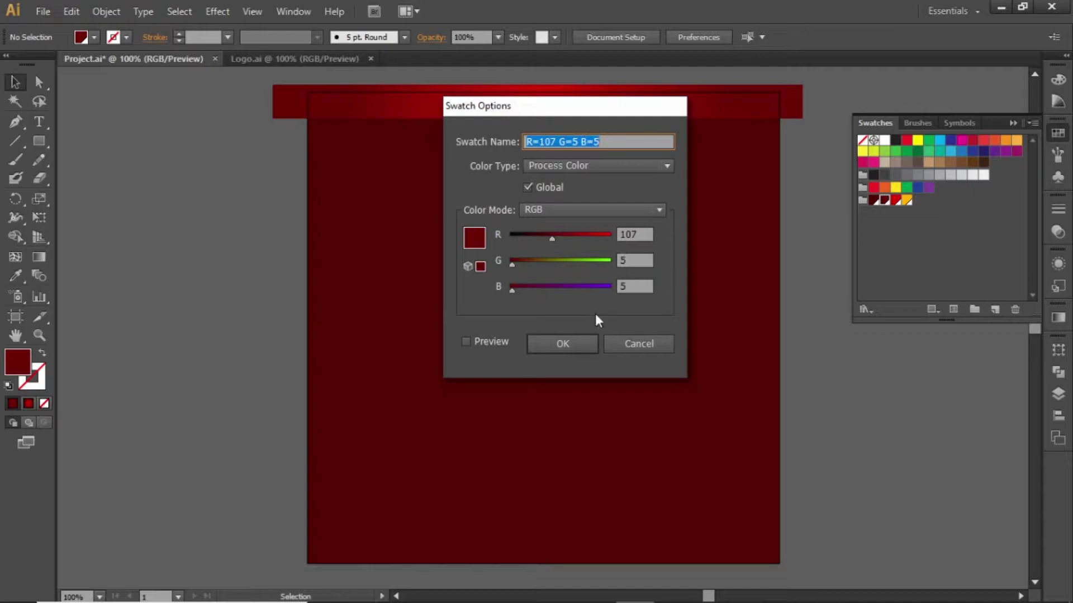
{"action": "left_click", "coordinate": [587, 340]}
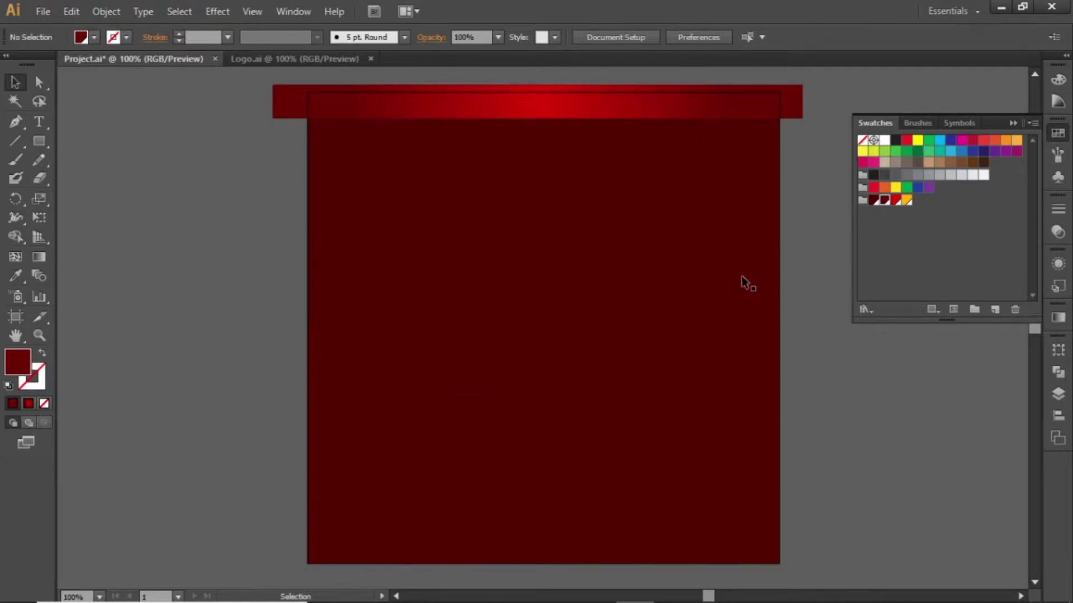
{"action": "left_click", "coordinate": [1015, 129]}
- Duplicate the gradient bar straight down, leaving a narrow gap between the original and the copy
{"action": "left_click_drag", "start_coordinate": [869, 175], "coordinate": [879, 228]}
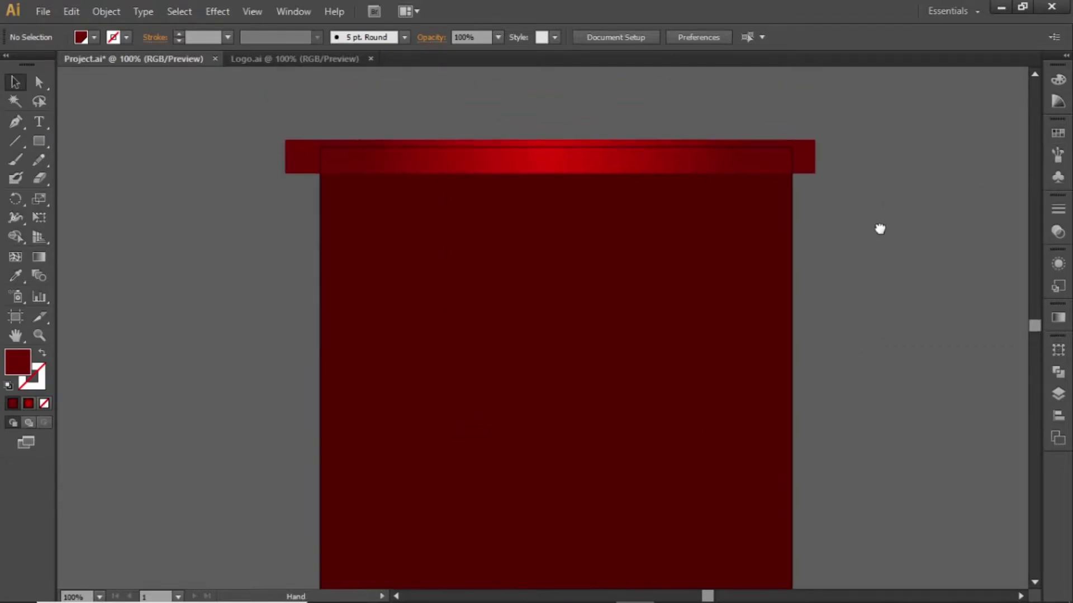
{"action": "left_click", "coordinate": [681, 165]}
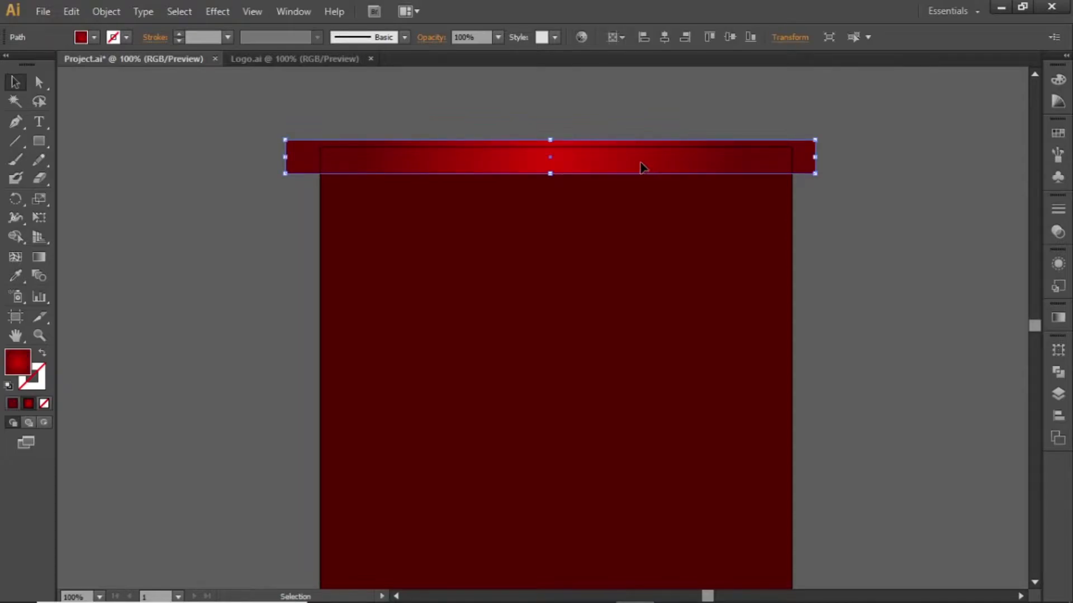
{"action": "left_click_drag", "start_coordinate": [643, 164], "coordinate": [642, 208]}
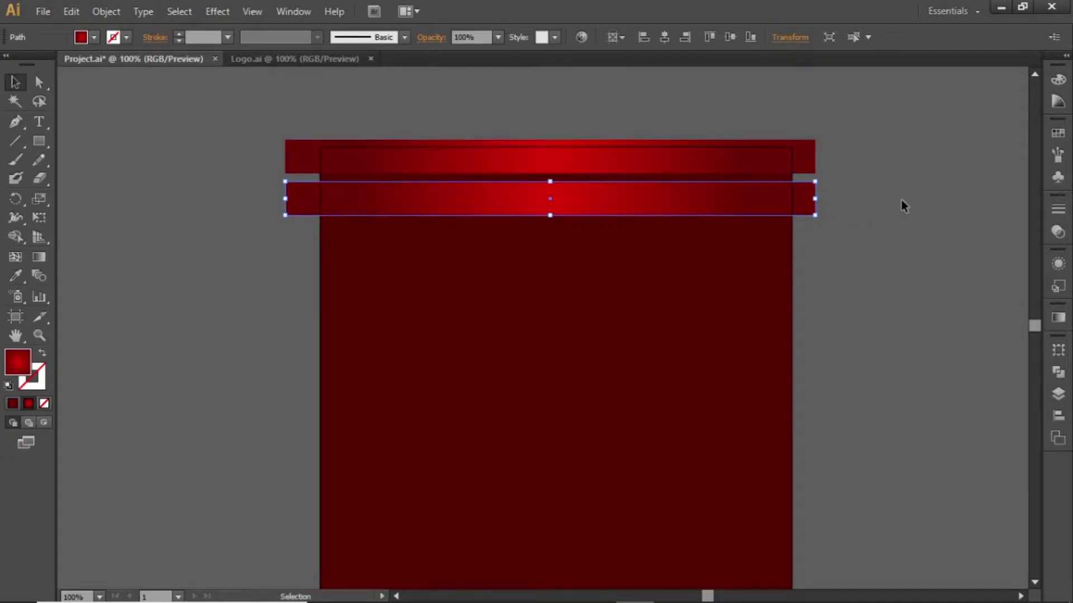
- Repeat the bar duplication ten times so evenly spaced gradient bars cover the artboard down to its bottom edge
{"action": "scroll", "coordinate": [893, 179], "scroll_direction": "down", "scroll_amount": 2}
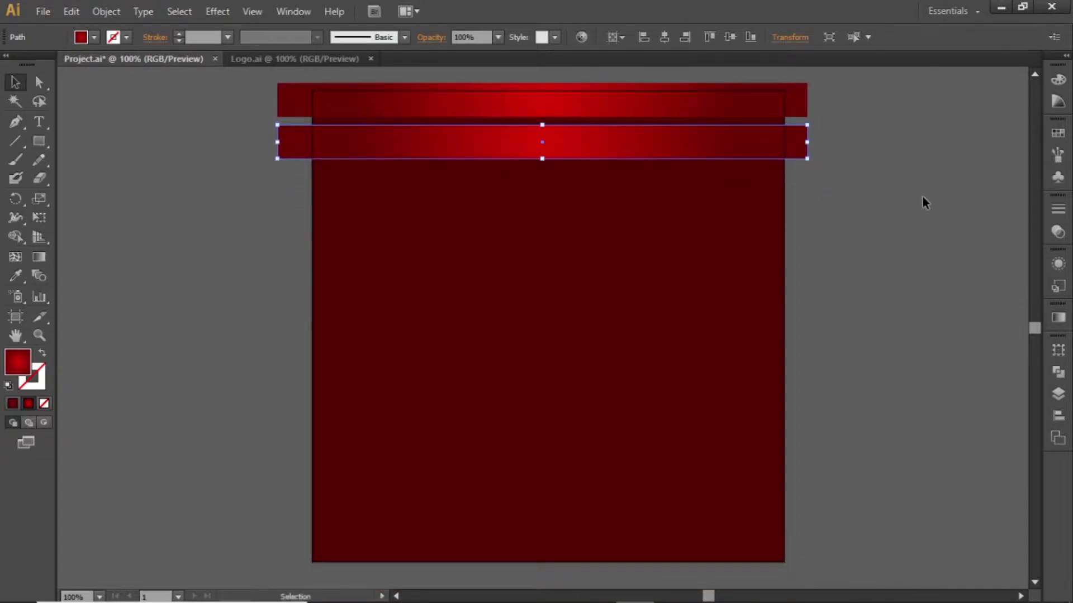
{"action": "key", "text": "a"}
{"action": "key", "text": "ctrl+d"}
{"action": "key", "text": "ctrl+d"}
{"action": "key", "text": "ctrl+d"}
{"action": "key", "text": "ctrl+d"}
{"action": "key", "text": "ctrl+d"}
{"action": "key", "text": "ctrl+d"}
{"action": "key", "text": "ctrl+d"}
{"action": "key", "text": "ctrl+d"}
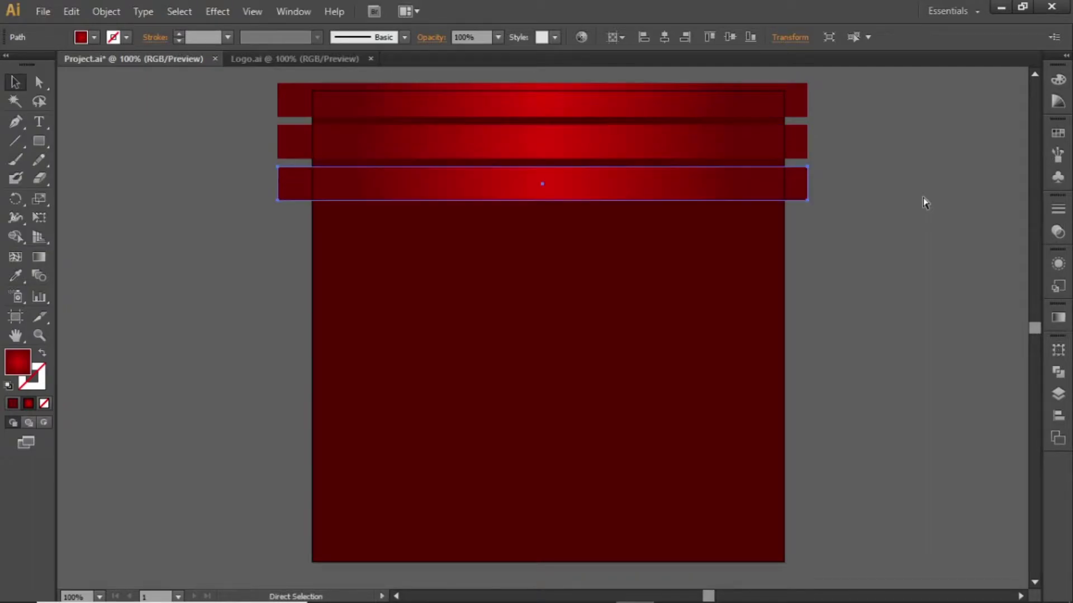
{"action": "key", "text": "ctrl+d"}
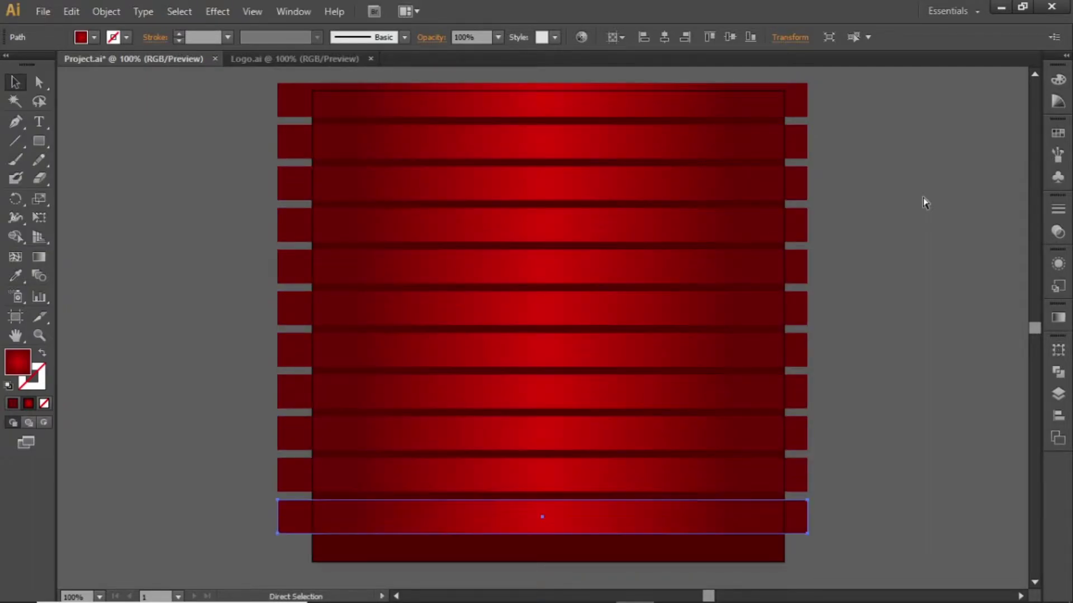
{"action": "key", "text": "ctrl+d"}
{"action": "key", "text": "v"}
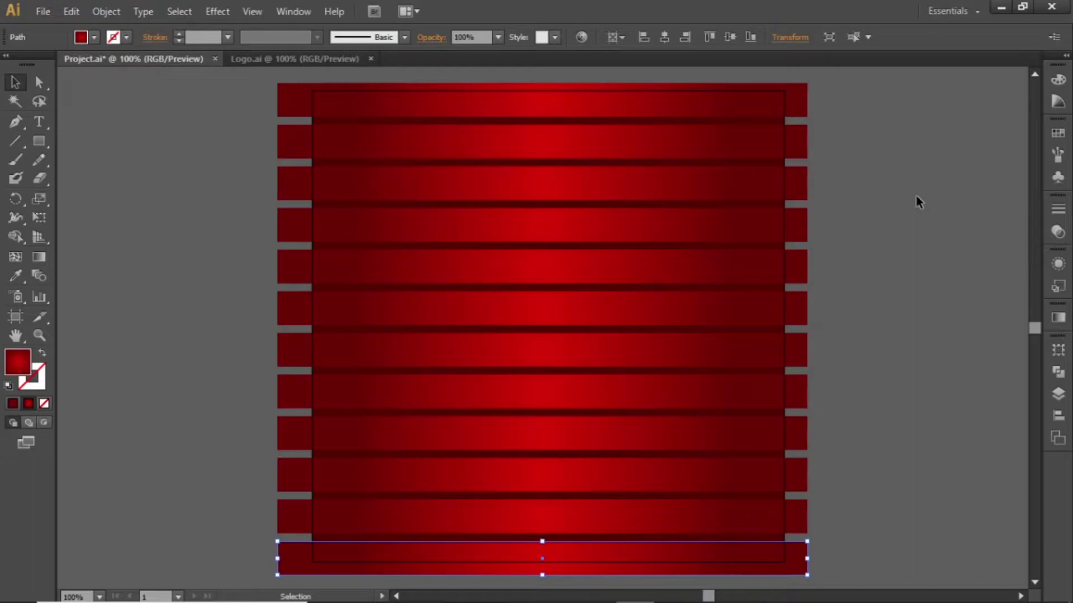
{"action": "left_click", "coordinate": [917, 200]}
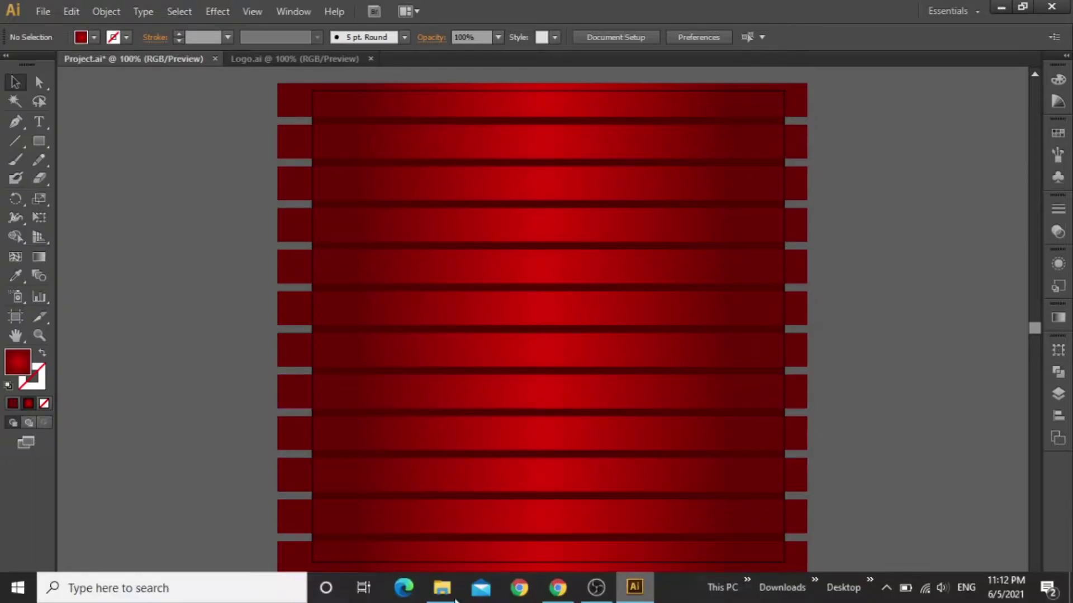
- Place the Model image from the Video Project folder in File Explorer onto the Illustrator artboard
{"action": "left_click", "coordinate": [441, 587]}
{"action": "mouse_move", "coordinate": [195, 145]}
{"action": "left_mouse_down"}
{"action": "mouse_move", "coordinate": [184, 116]}
{"action": "mouse_move", "coordinate": [183, 132]}
{"action": "left_mouse_up"}
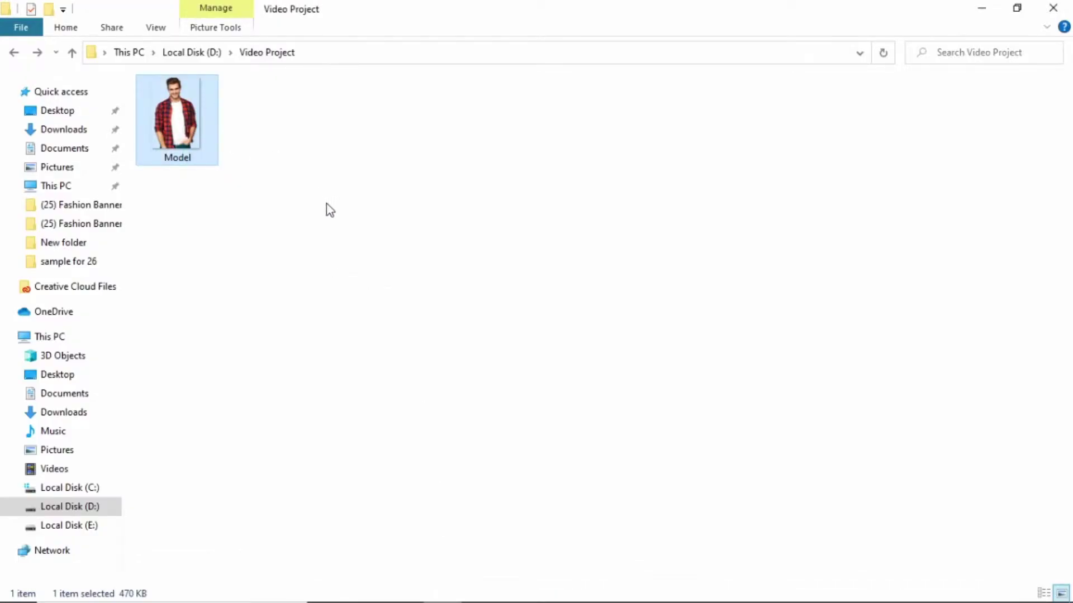
{"action": "left_click_drag", "start_coordinate": [173, 127], "coordinate": [599, 359]}
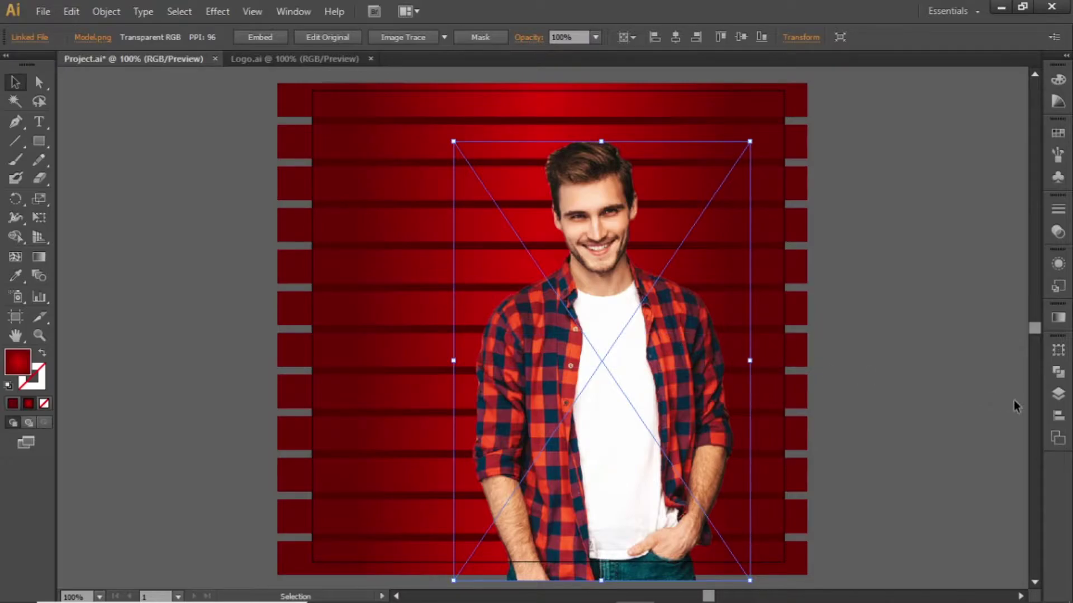
- Center the model image horizontally and vertically on the artboard
{"action": "left_click", "coordinate": [1058, 416]}
{"action": "left_click", "coordinate": [929, 377]}
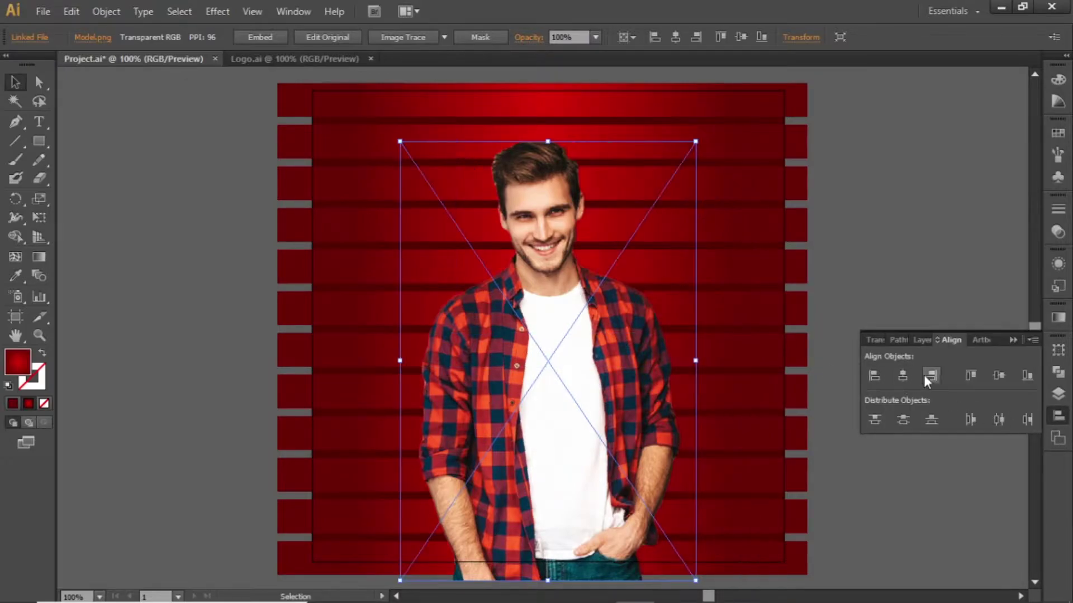
{"action": "left_click", "coordinate": [998, 376]}
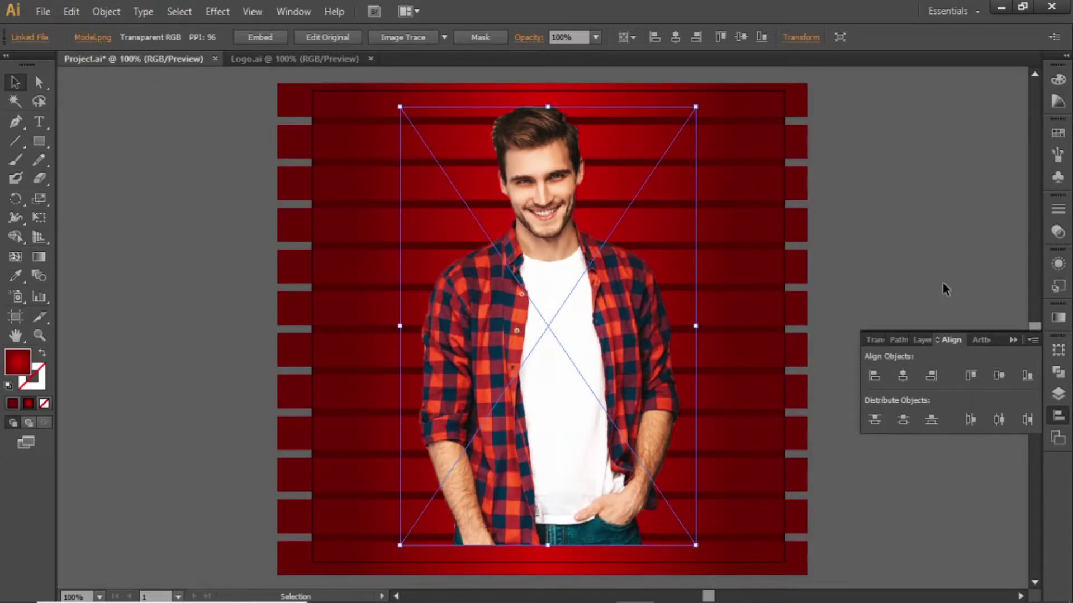
- Nudge the model image down until its lower edge meets the artboard's bottom edge
{"action": "key", "text": "shift+Down"}
{"action": "key", "text": "shift+Down"}
{"action": "key", "text": "shift+Down"}
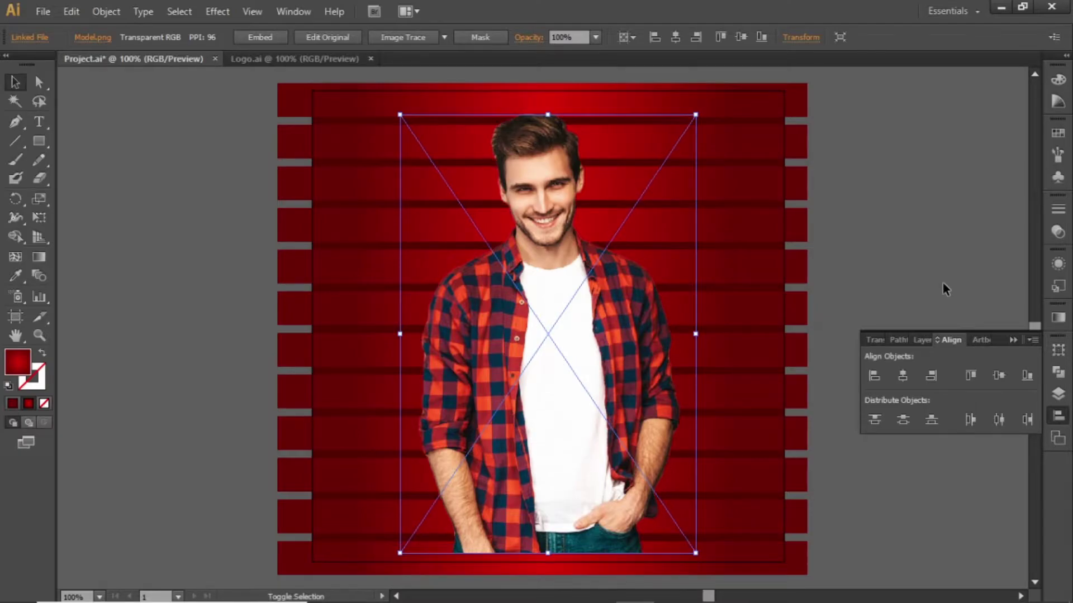
{"action": "key", "text": "Down"}
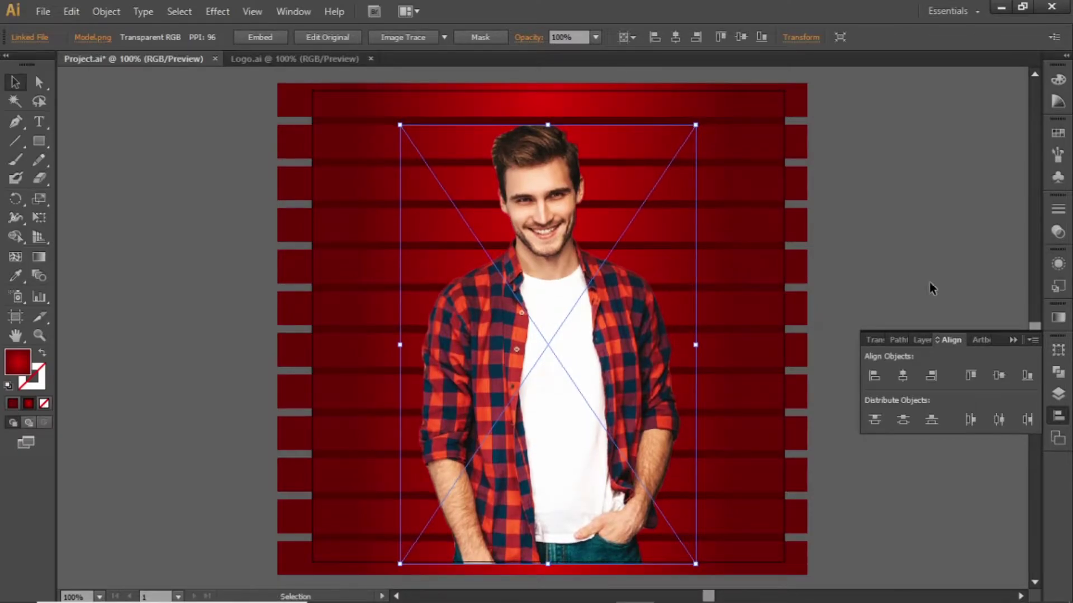
- Shift the model image slightly left of the artboard's center, keeping its vertical position
{"action": "left_click_drag", "start_coordinate": [568, 346], "coordinate": [524, 346]}
{"action": "key", "text": "shift+Right"}
{"action": "key", "text": "shift+Right"}
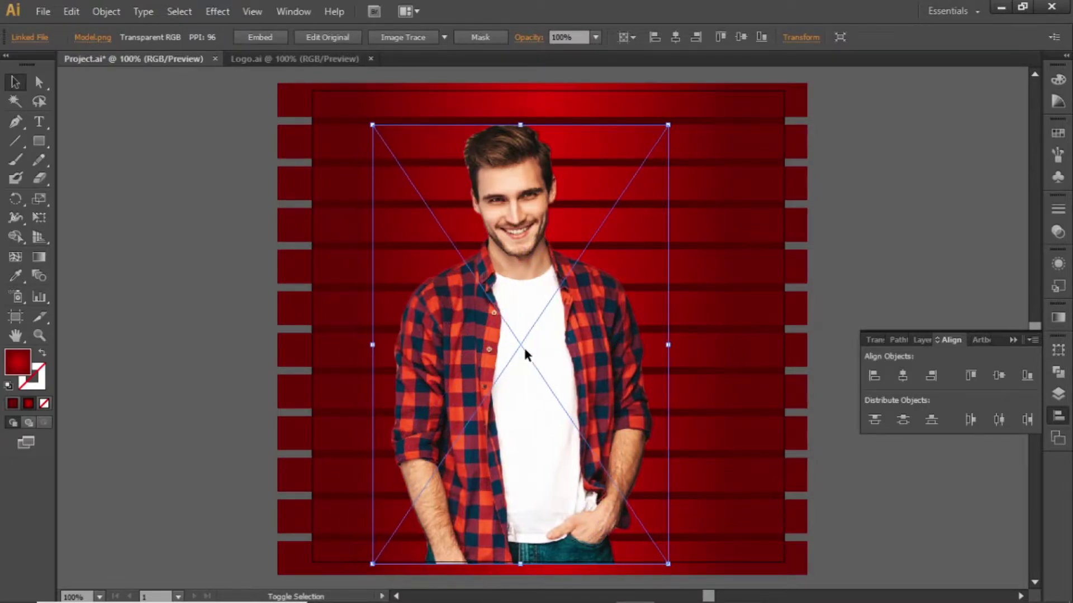
{"action": "left_click", "coordinate": [940, 274]}
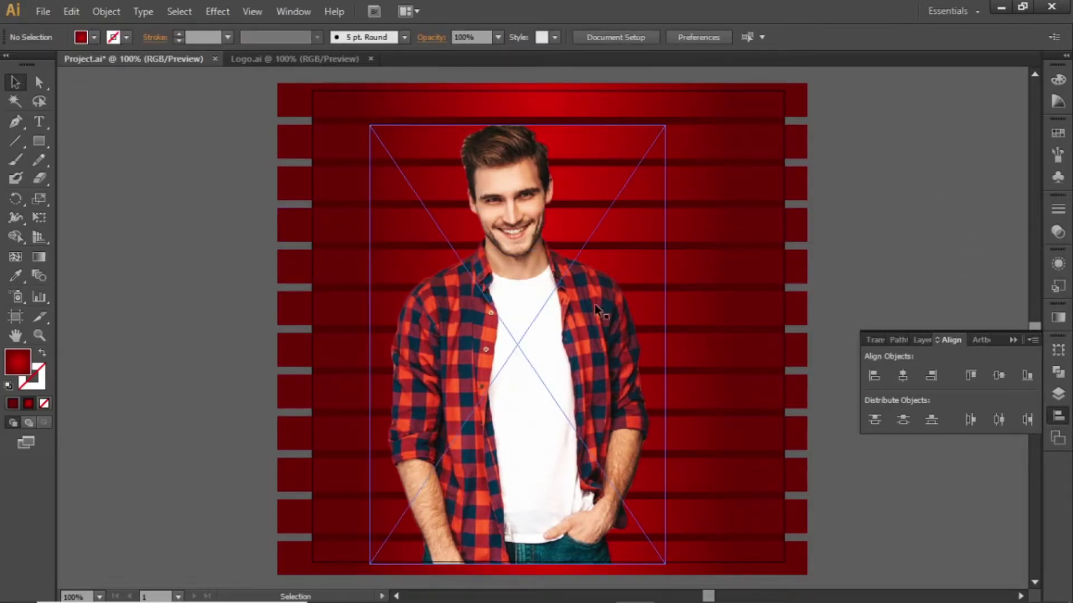
- Apply a Multiply drop shadow to the model image with 75% opacity, 0 px X offset, 10 px Y offset and 20 px blur
{"action": "left_click", "coordinate": [519, 283]}
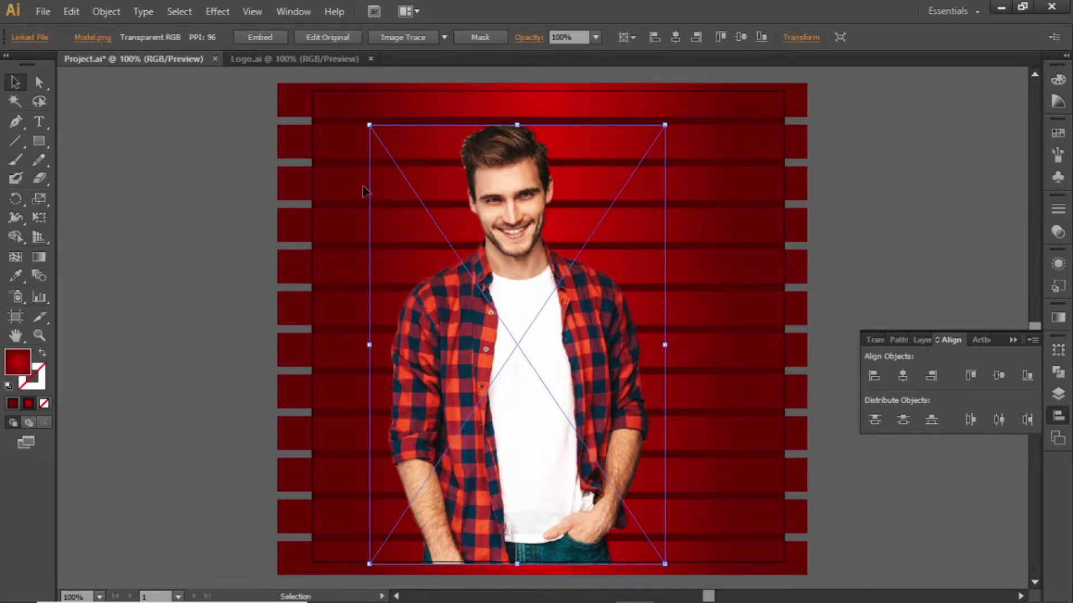
{"action": "left_click", "coordinate": [218, 11]}
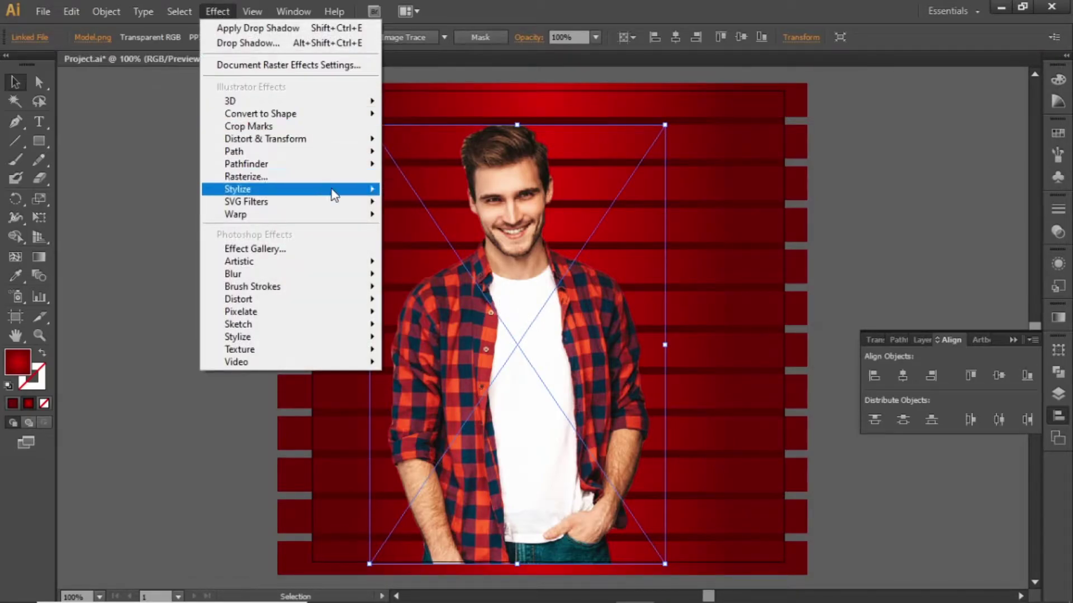
{"action": "mouse_move", "coordinate": [334, 191]}
{"action": "left_click", "coordinate": [478, 194]}
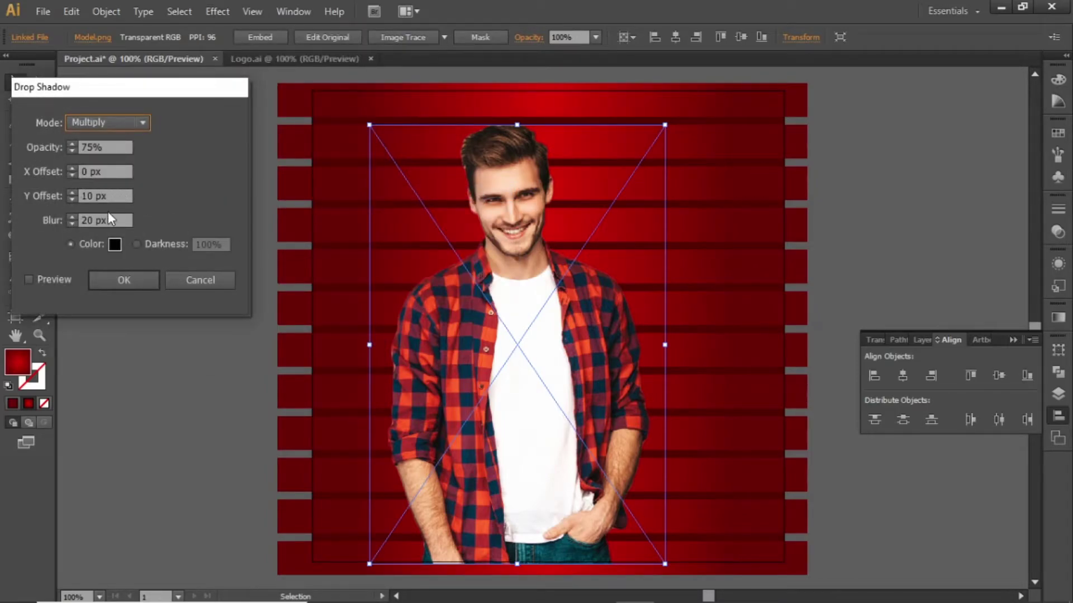
{"action": "left_click", "coordinate": [143, 281]}
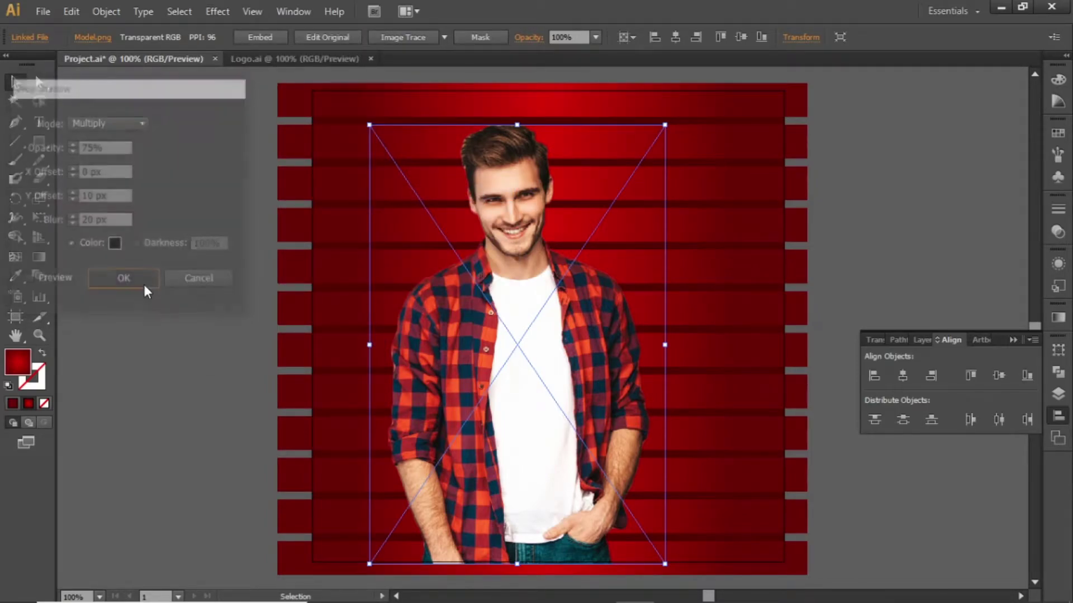
{"action": "left_click", "coordinate": [146, 324]}
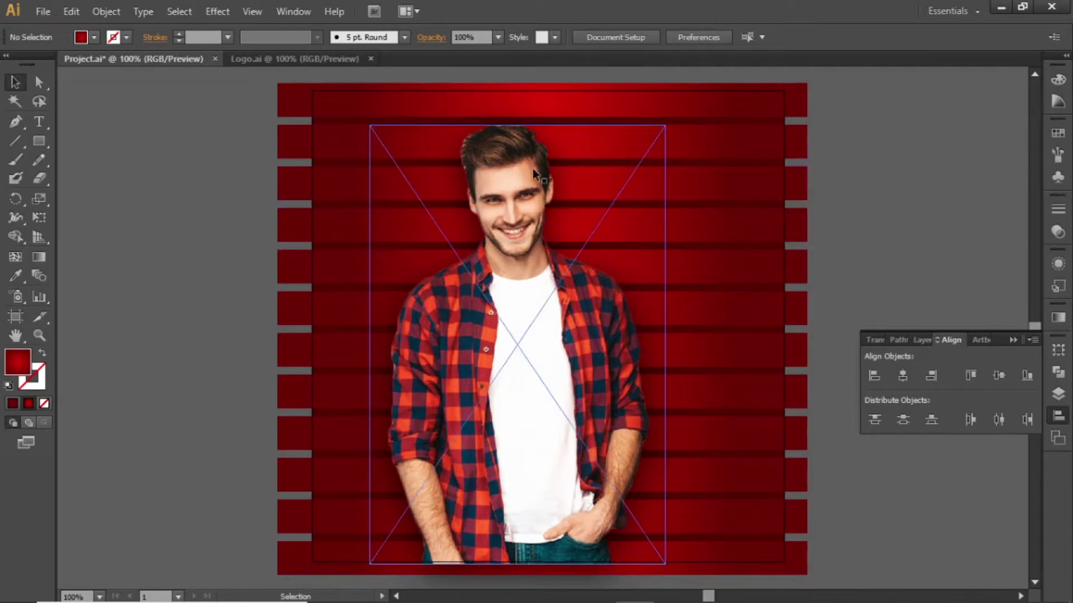
- Group all the artwork, including the background, gradient bars and model image
{"action": "key", "text": "a"}
{"action": "key", "text": "ctrl+a"}
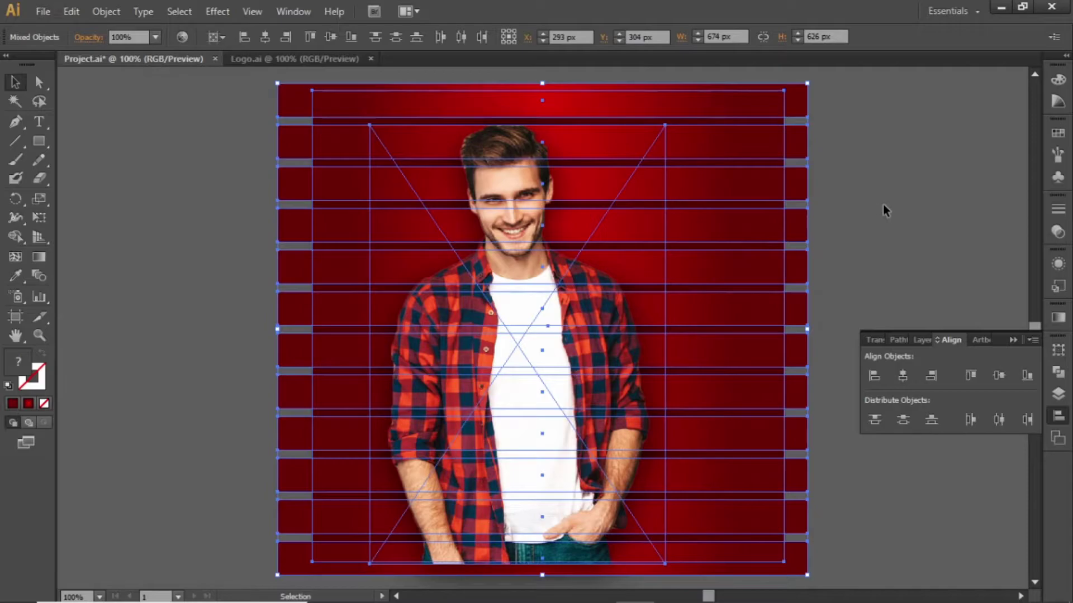
{"action": "key", "text": "a"}
{"action": "key", "text": "v"}
{"action": "left_click", "coordinate": [885, 212]}
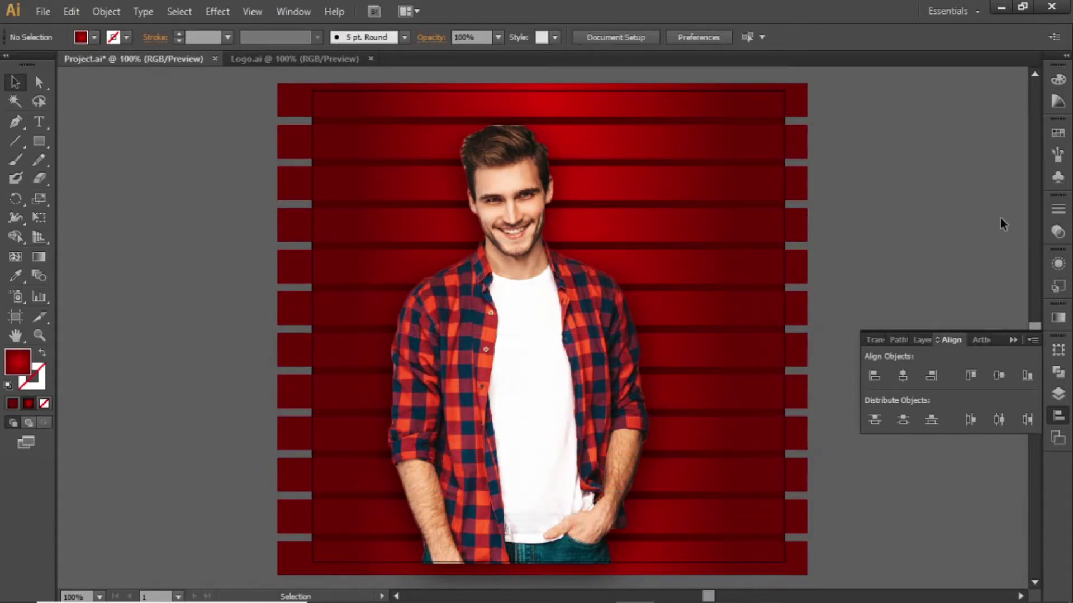
{"action": "left_click", "coordinate": [494, 275]}
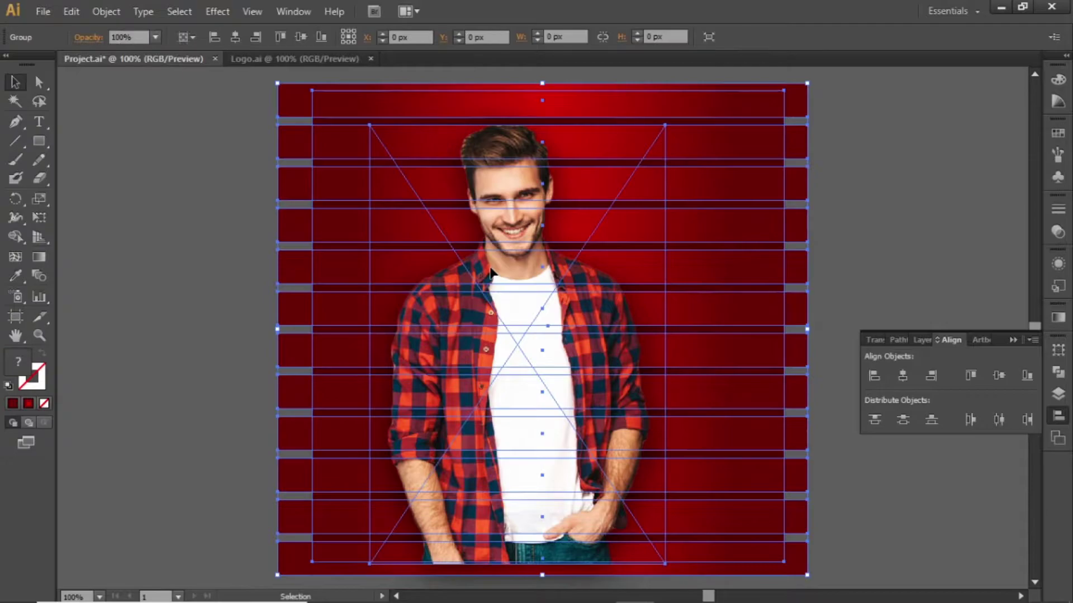
- Copy the artwork group and paste the duplicate in front at the same position
{"action": "left_click", "coordinate": [72, 11]}
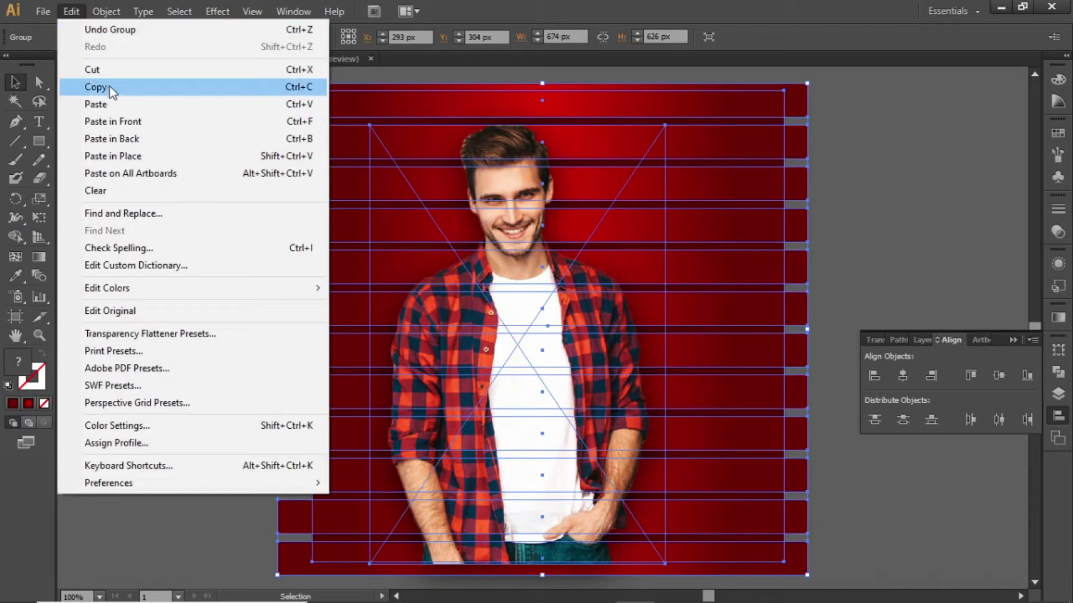
{"action": "left_click", "coordinate": [96, 87]}
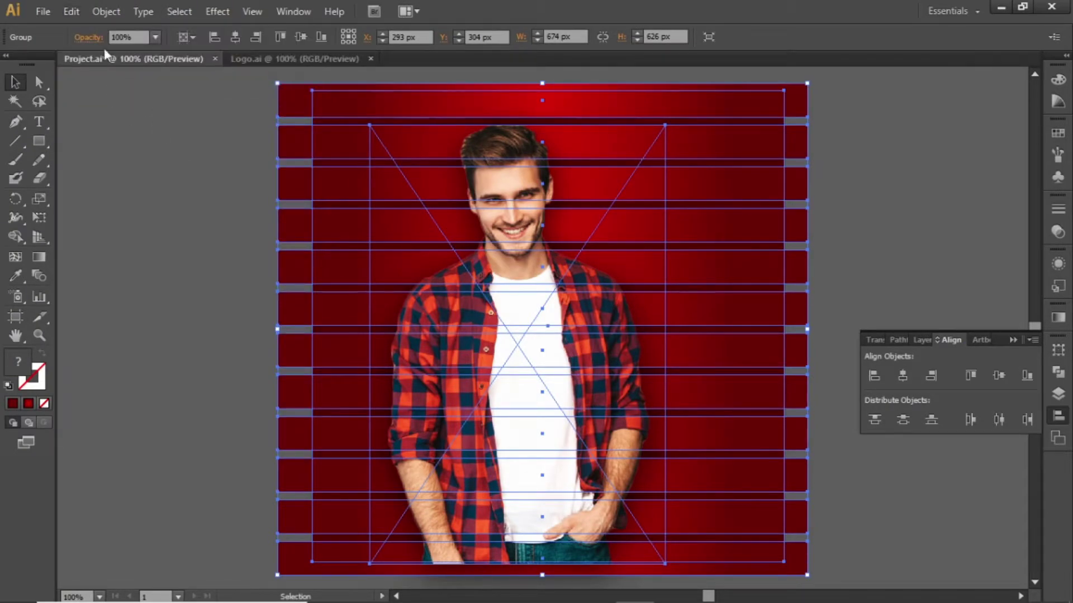
{"action": "left_click", "coordinate": [74, 12]}
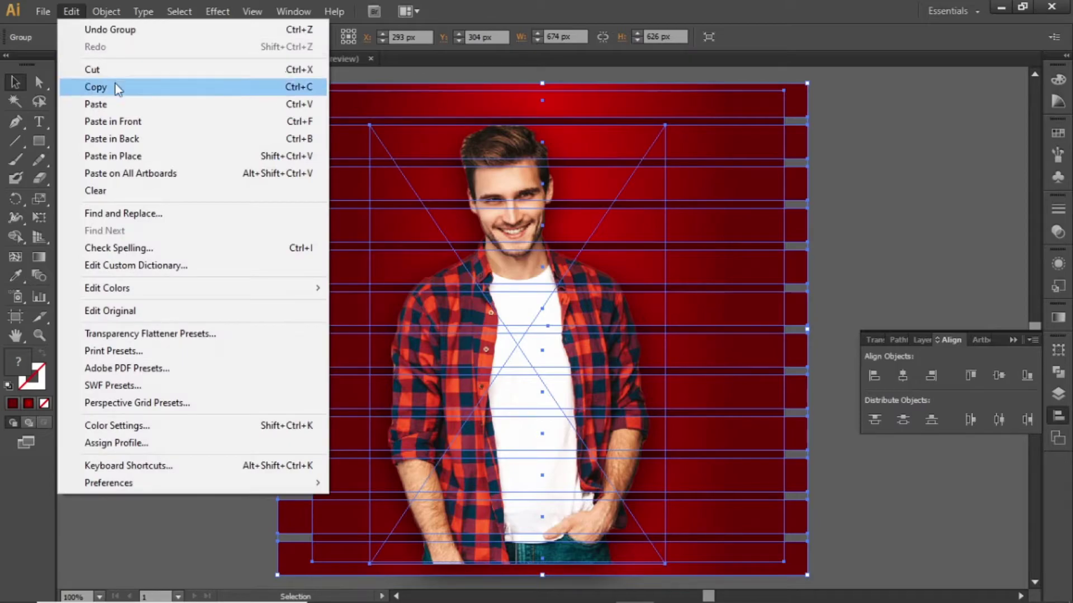
{"action": "left_click", "coordinate": [177, 128]}
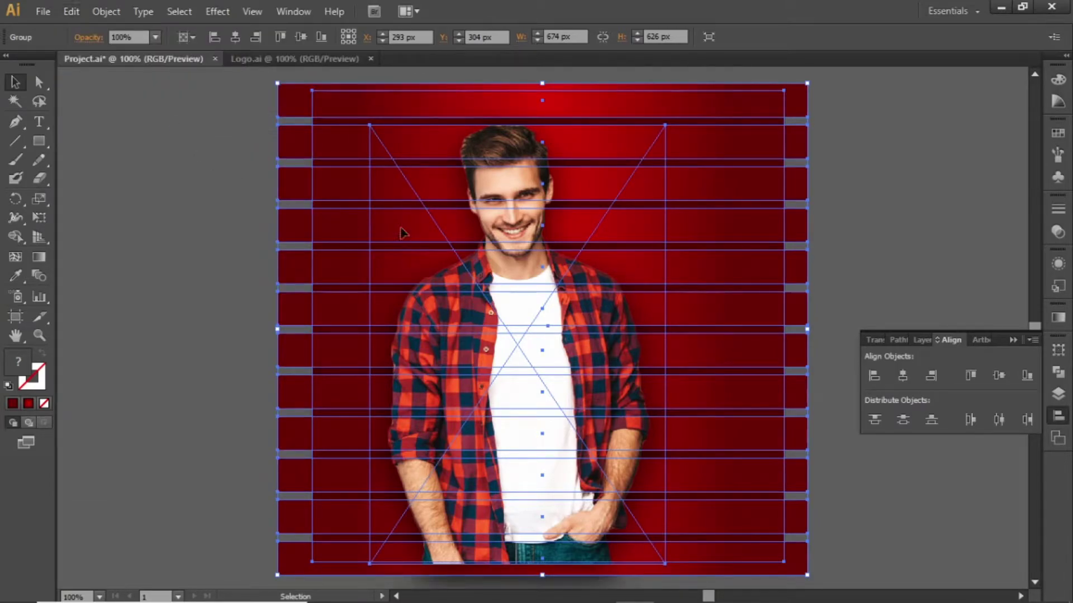
{"action": "left_click", "coordinate": [903, 223]}
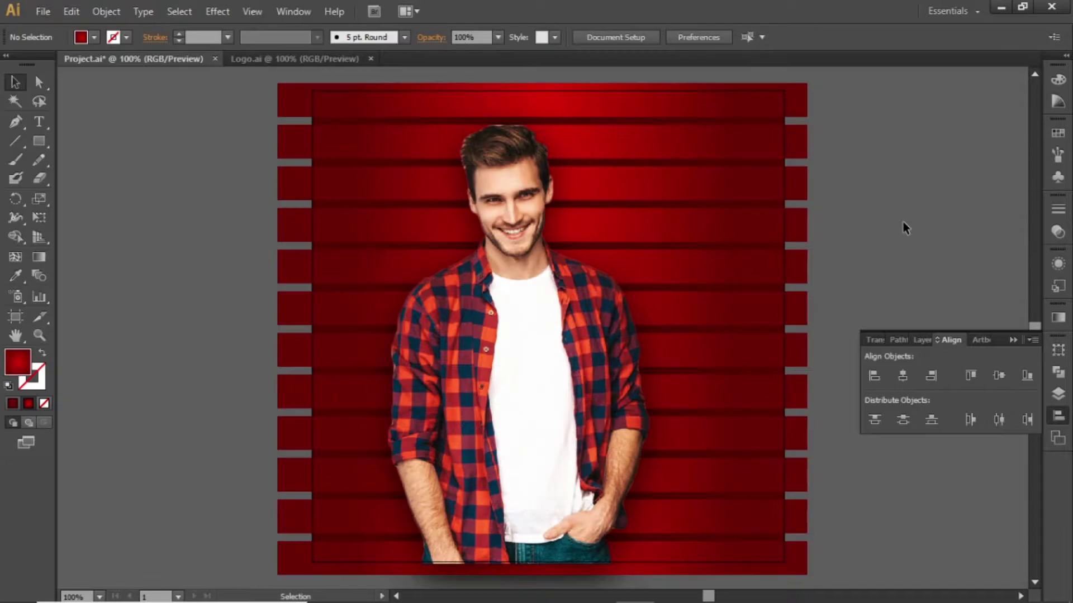
- Move the front group aside to check the duplicate underneath, and undo the move
{"action": "left_click_drag", "start_coordinate": [444, 196], "coordinate": [740, 194]}
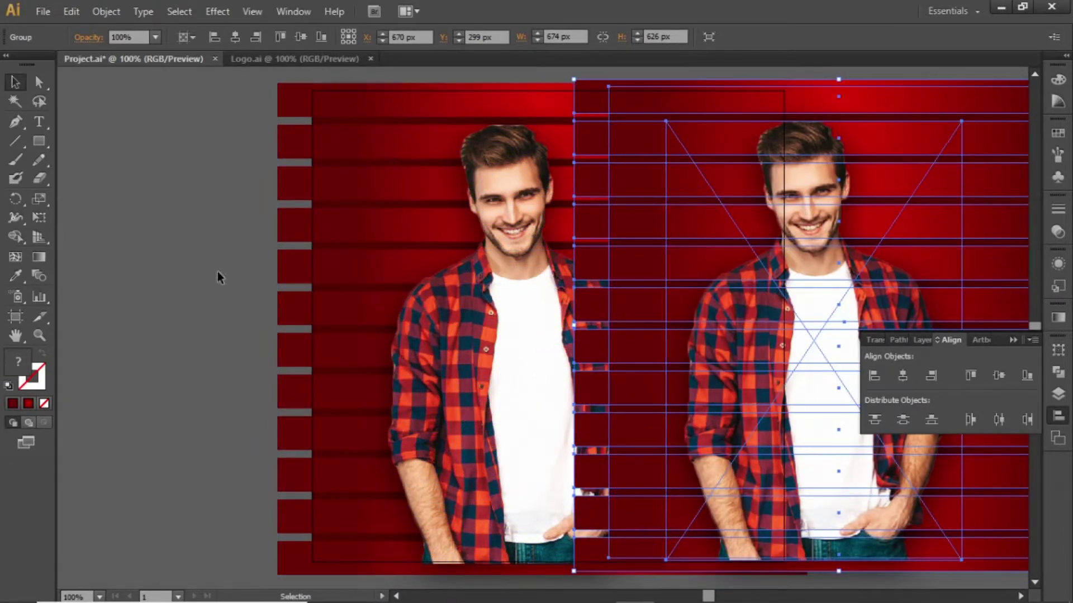
{"action": "left_click", "coordinate": [159, 269]}
{"action": "key", "text": "ctrl+z"}
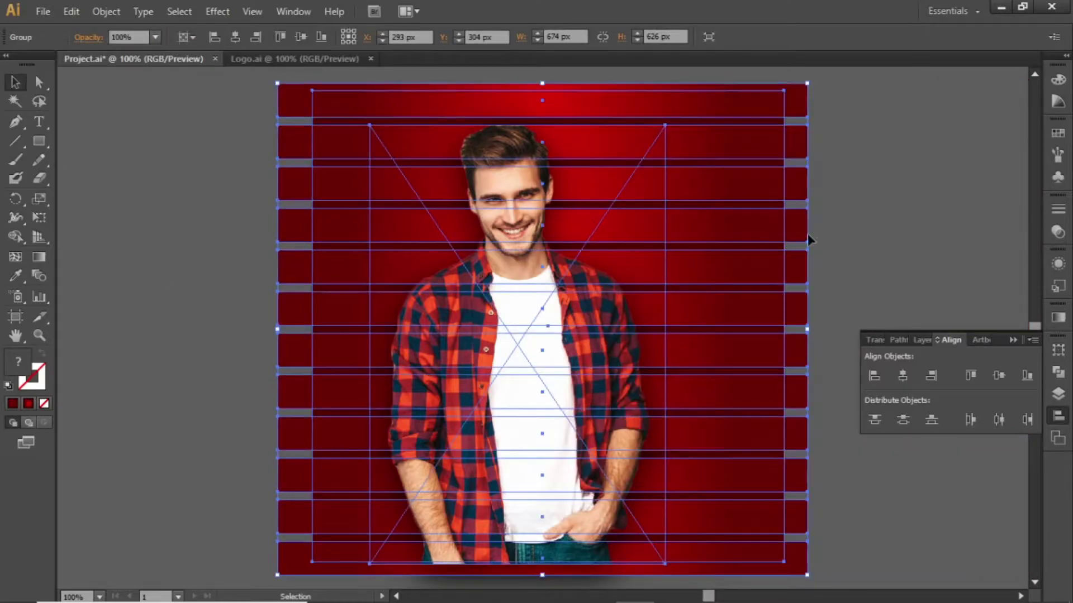
{"action": "left_click", "coordinate": [918, 230]}
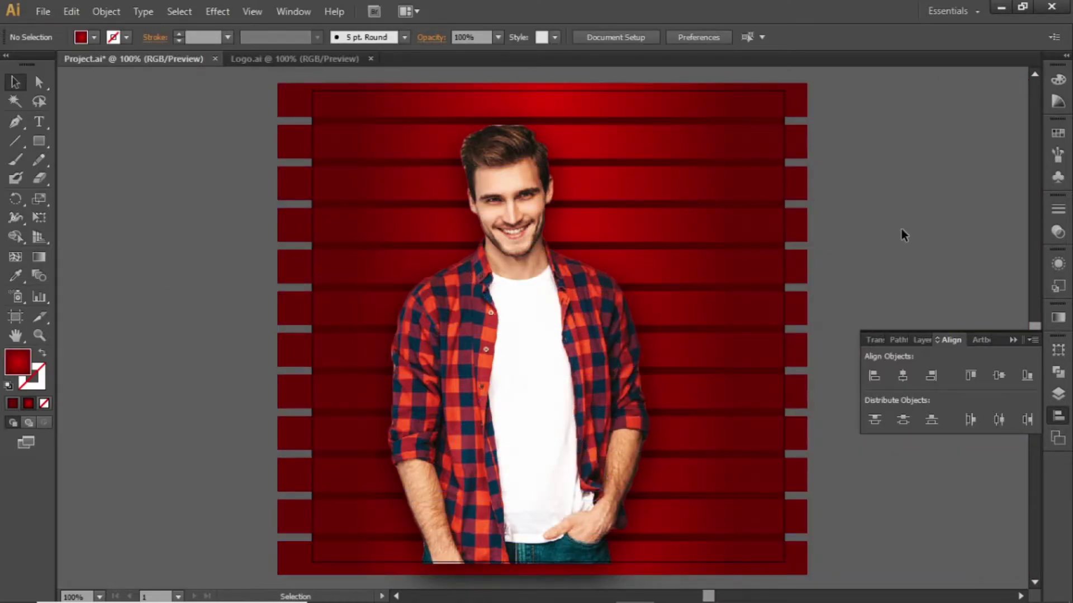
- Apply a Gaussian Blur with a 25 pixel radius to the front artwork group
{"action": "left_click", "coordinate": [564, 230]}
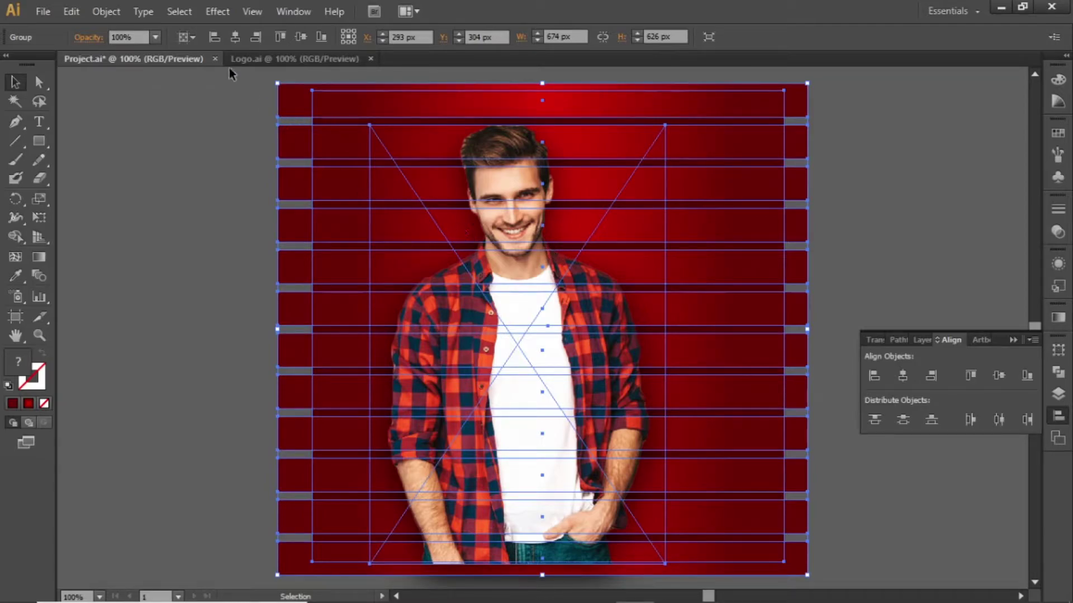
{"action": "left_click", "coordinate": [208, 15]}
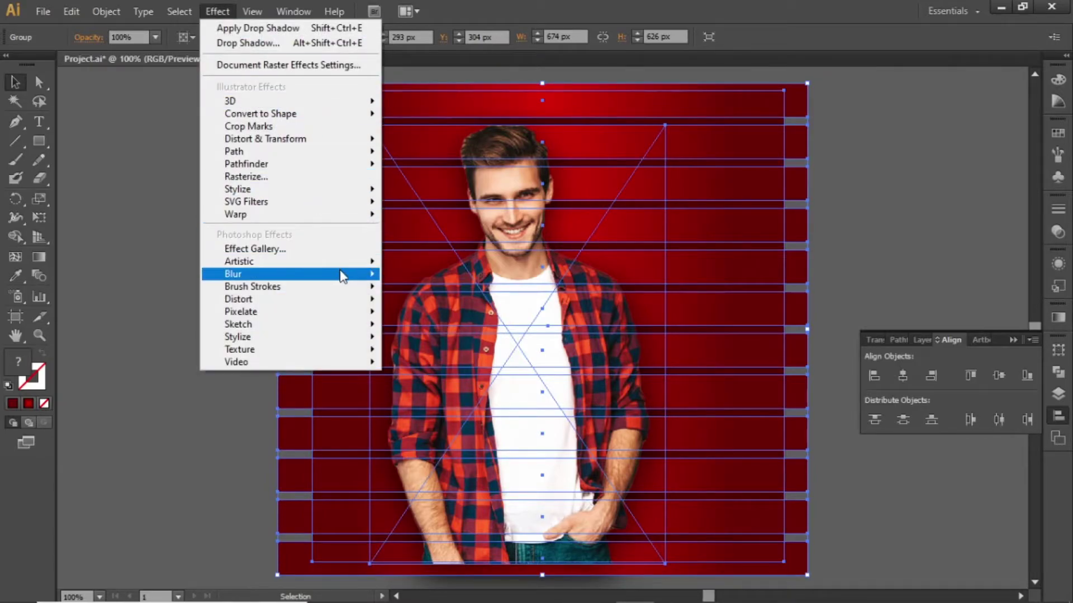
{"action": "mouse_move", "coordinate": [343, 274]}
{"action": "left_click", "coordinate": [470, 276]}
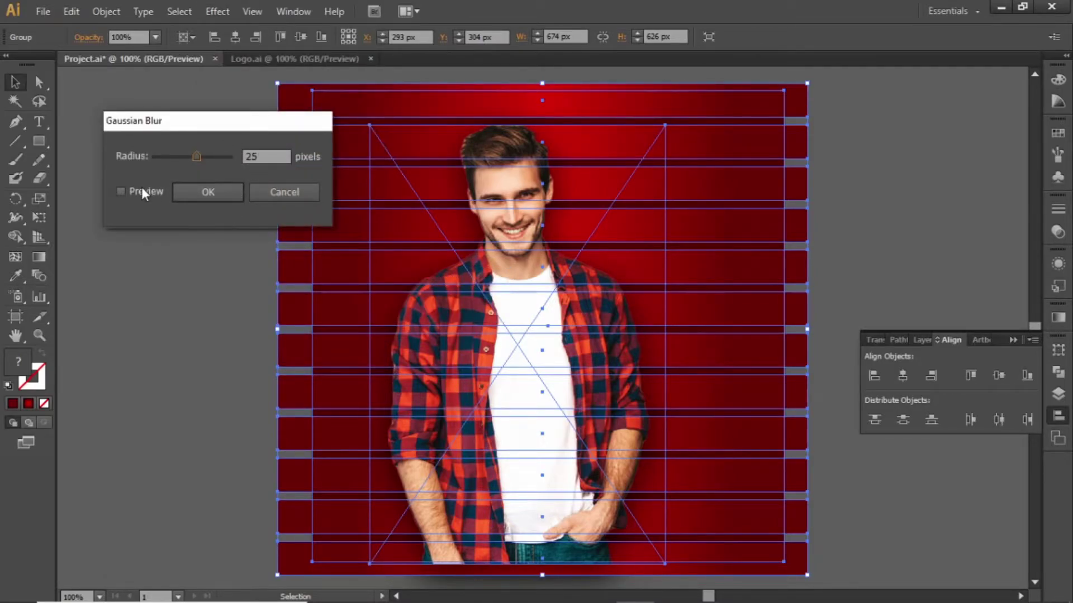
{"action": "left_click", "coordinate": [205, 193]}
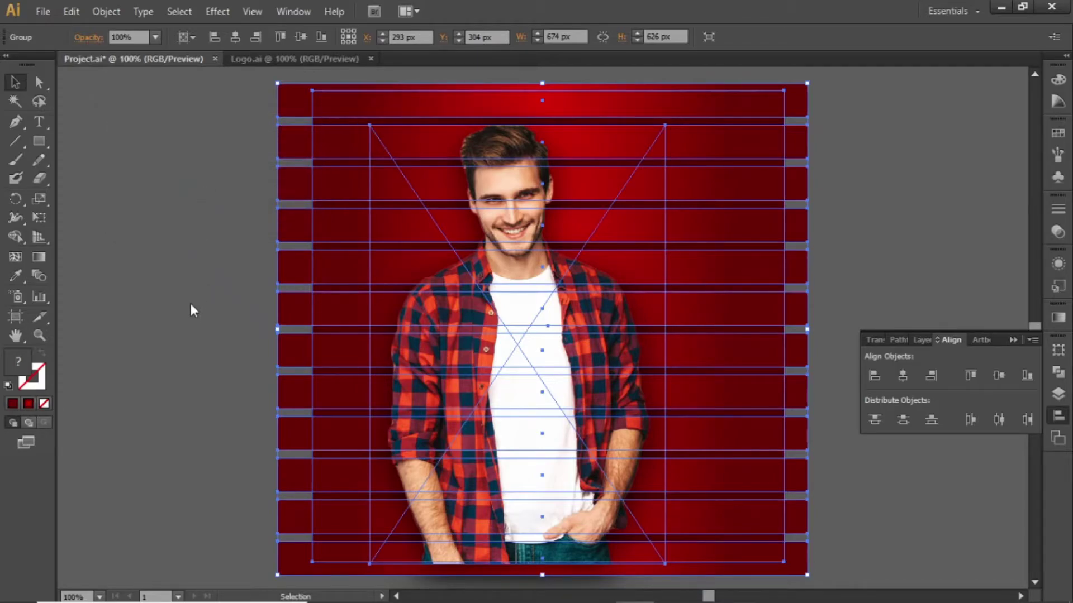
{"action": "left_click", "coordinate": [191, 297]}
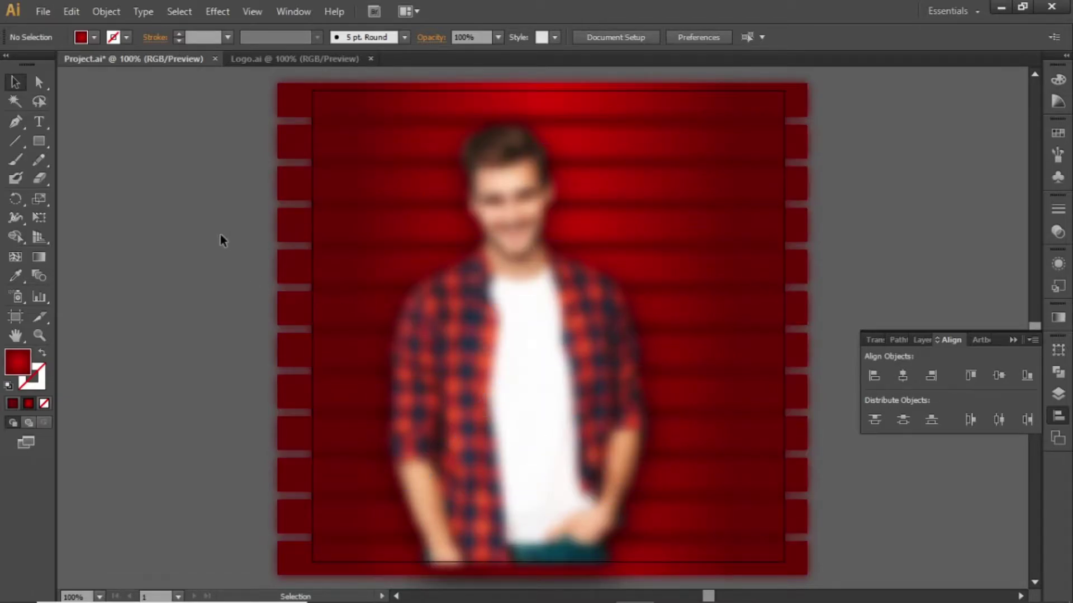
- Draw a rectangle about 653 px wide over the banner artwork and fill it with white
{"action": "left_click", "coordinate": [39, 142]}
{"action": "left_click_drag", "start_coordinate": [288, 83], "coordinate": [803, 573]}
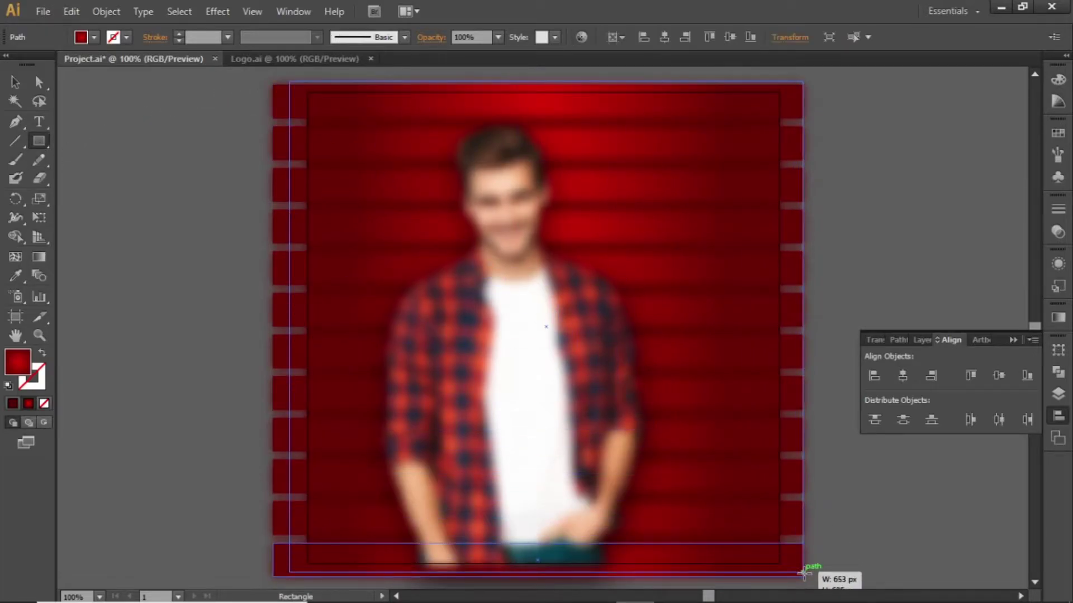
{"action": "key", "text": "v"}
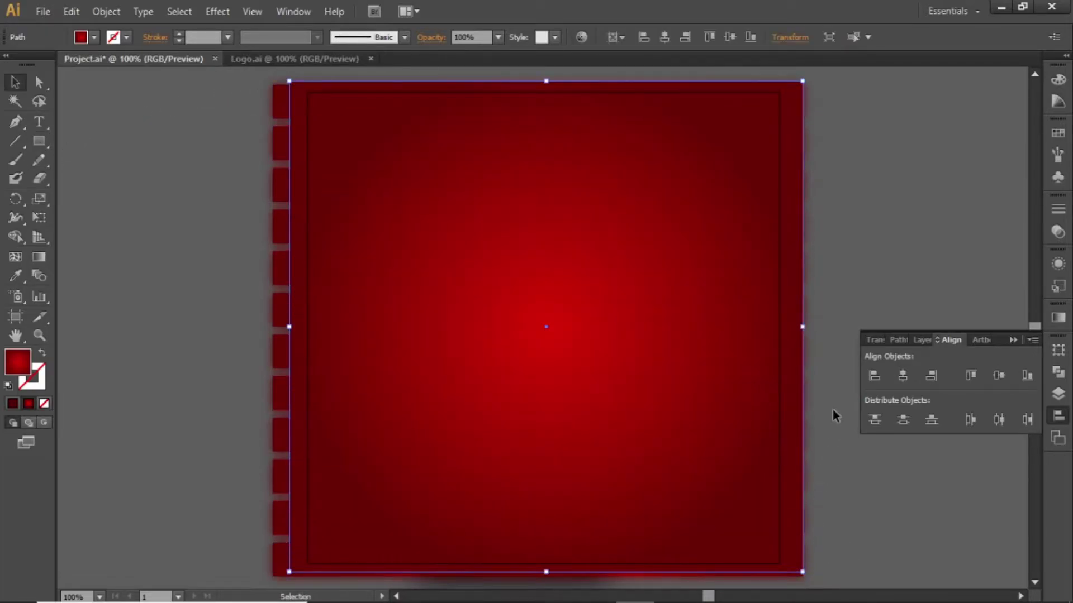
{"action": "left_click", "coordinate": [1057, 133]}
{"action": "left_click", "coordinate": [885, 143]}
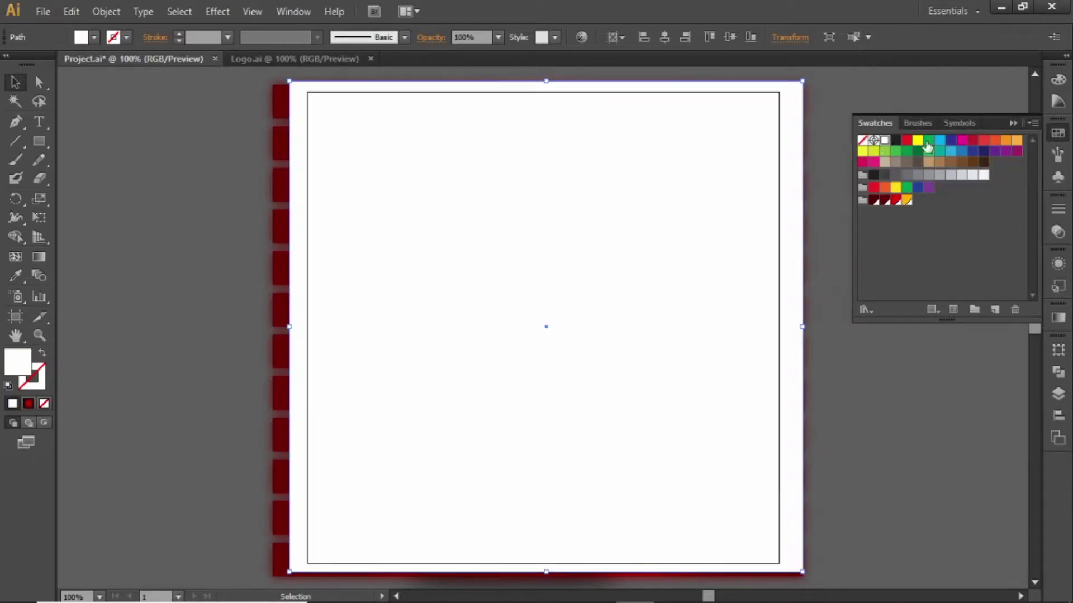
{"action": "left_click", "coordinate": [1011, 123]}
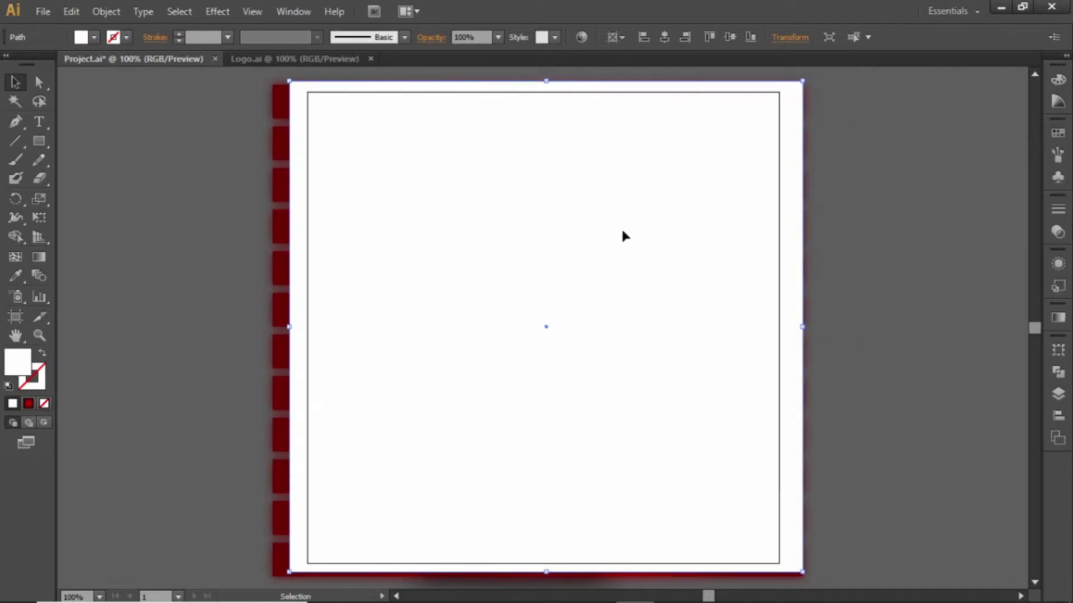
- Move the white rectangle off the artwork to the empty canvas right of the artboard
{"action": "left_click_drag", "start_coordinate": [455, 226], "coordinate": [963, 217]}
{"action": "left_click_drag", "start_coordinate": [857, 217], "coordinate": [913, 220]}
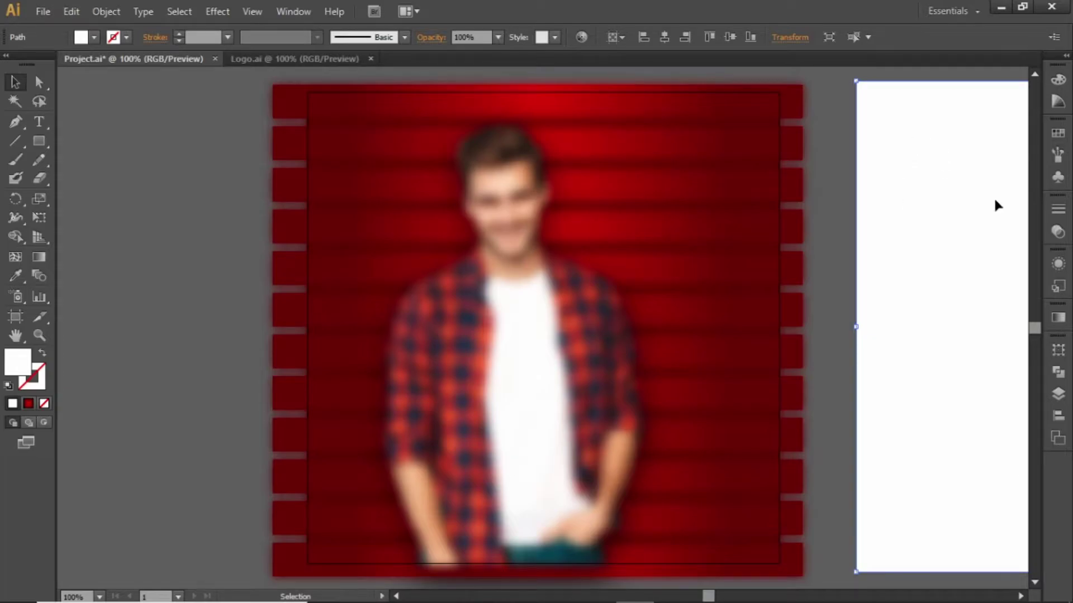
{"action": "left_click", "coordinate": [171, 204]}
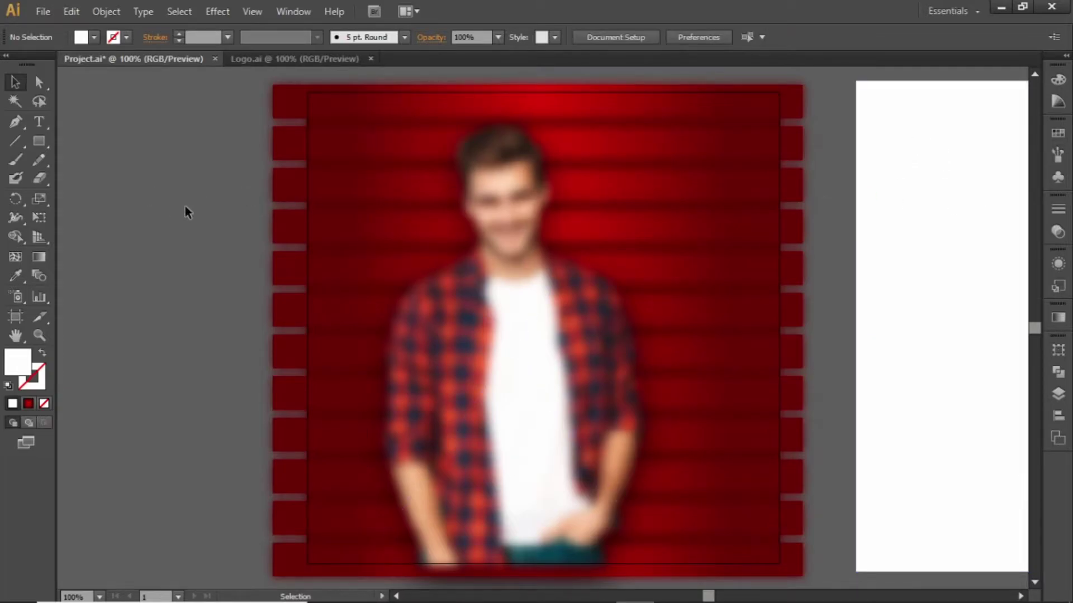
- Draw a white rounded square over the middle of the blurred model
{"action": "left_click_drag", "start_coordinate": [48, 143], "coordinate": [118, 162]}
{"action": "left_click_drag", "start_coordinate": [397, 206], "coordinate": [679, 411]}
{"action": "key", "text": "v"}
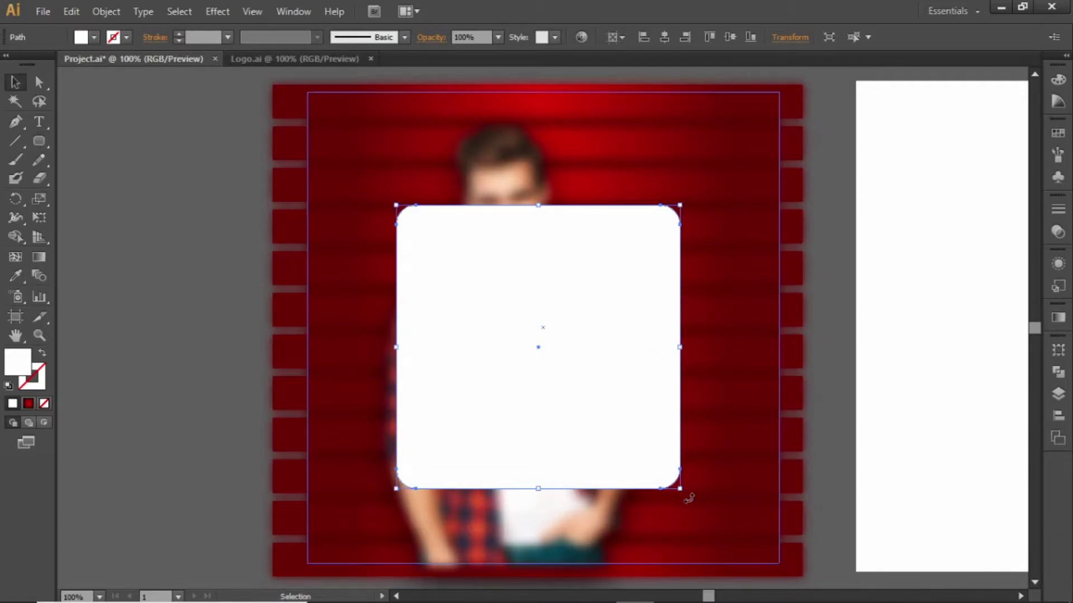
- Rotate the rounded square 45° into a diamond, position it over the model's head and torso, and enlarge it slightly
{"action": "left_click_drag", "start_coordinate": [713, 462], "coordinate": [670, 355]}
{"action": "left_click_drag", "start_coordinate": [596, 322], "coordinate": [568, 298]}
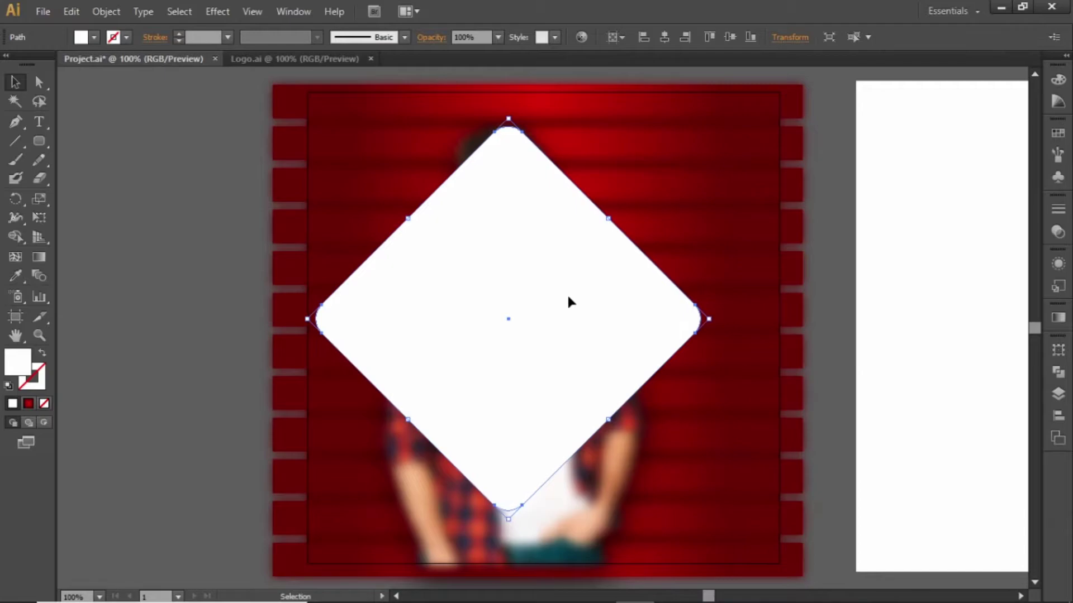
{"action": "key", "text": "Up"}
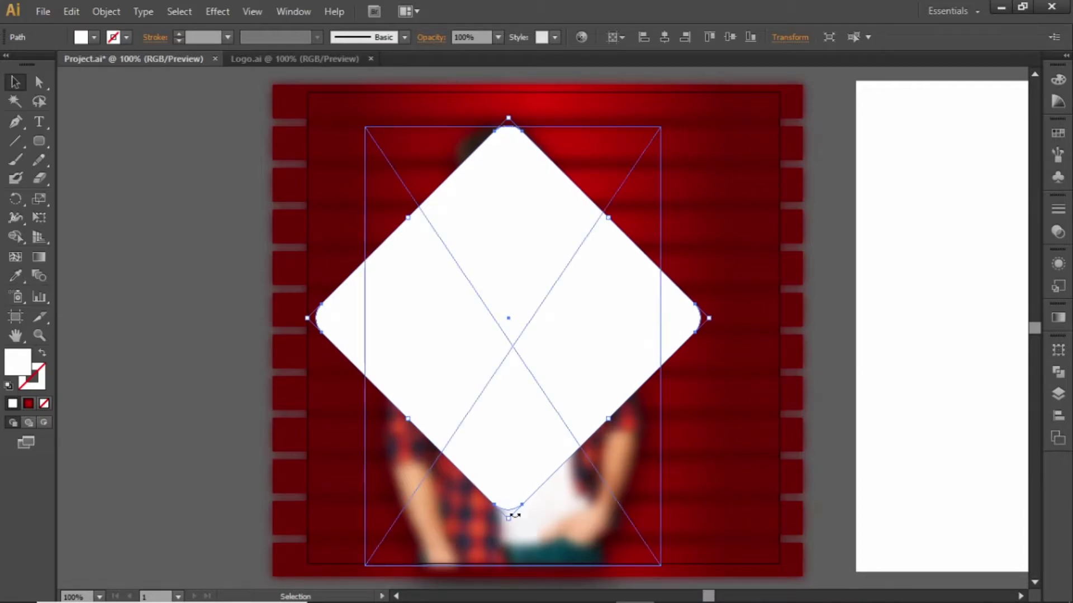
{"action": "left_click_drag", "start_coordinate": [507, 518], "coordinate": [508, 528]}
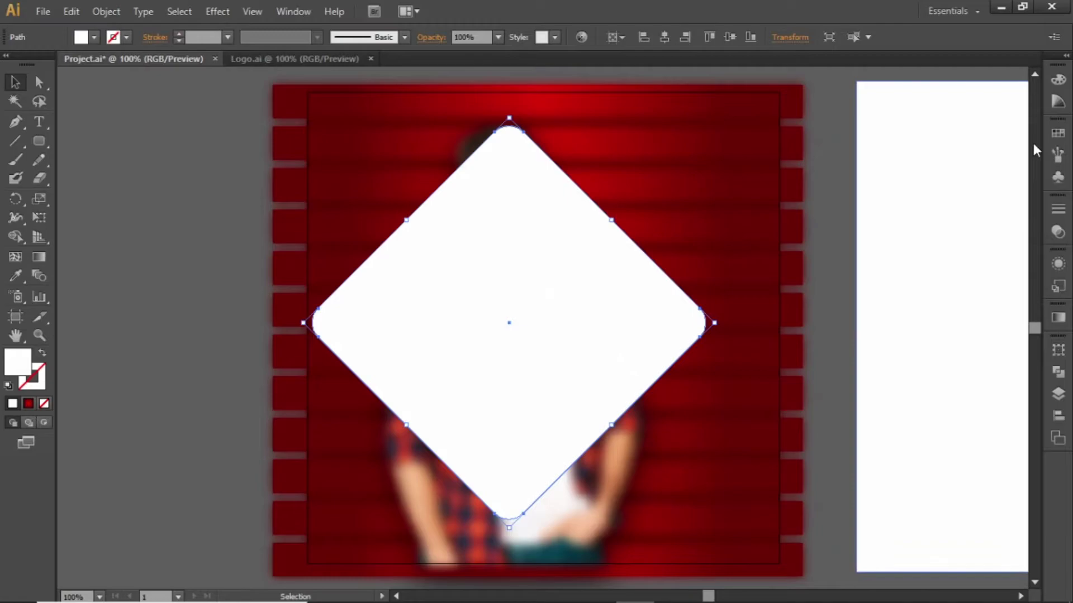
- Fill the rounded diamond over the model with black
{"action": "left_click", "coordinate": [1058, 133]}
{"action": "left_click", "coordinate": [895, 140]}
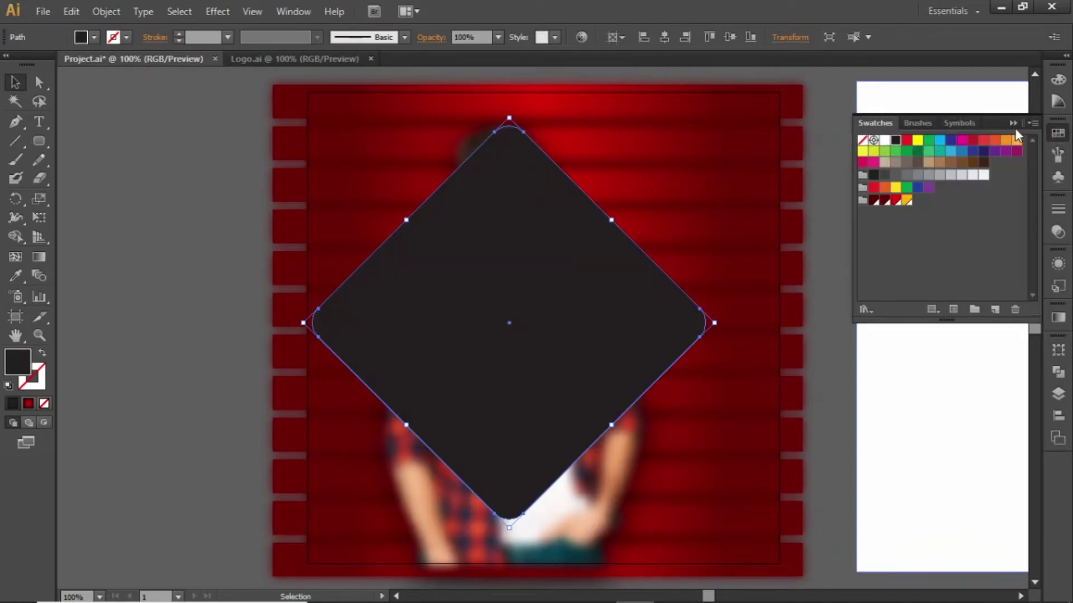
{"action": "left_click", "coordinate": [134, 320]}
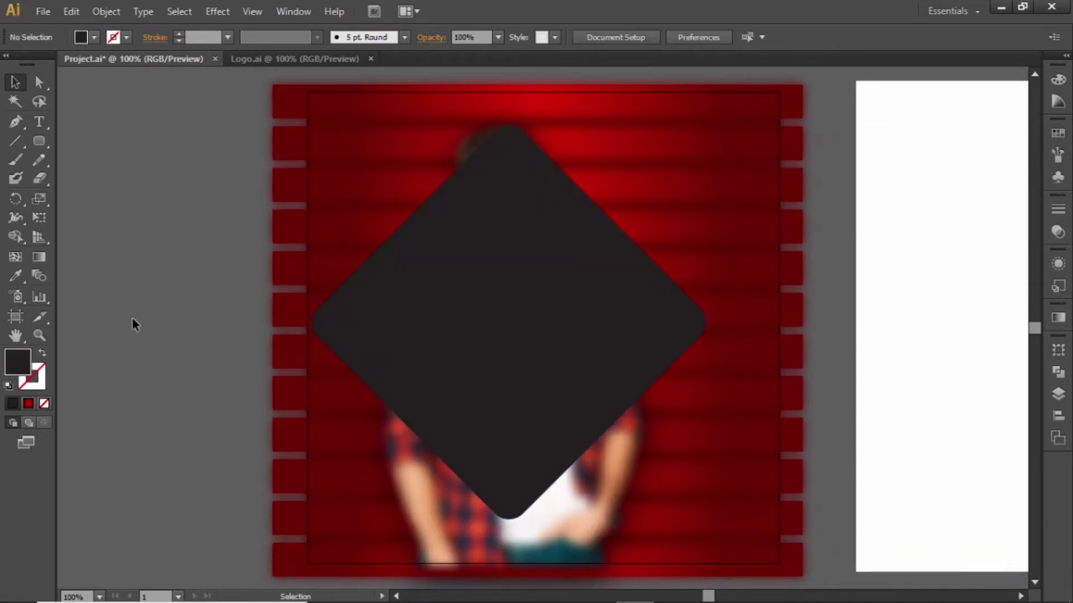
- Move the white rectangle back over the banner and subtract the black diamond from it with the Pathfinder Minus Front operation
{"action": "left_click", "coordinate": [933, 280]}
{"action": "left_click_drag", "start_coordinate": [951, 271], "coordinate": [391, 277]}
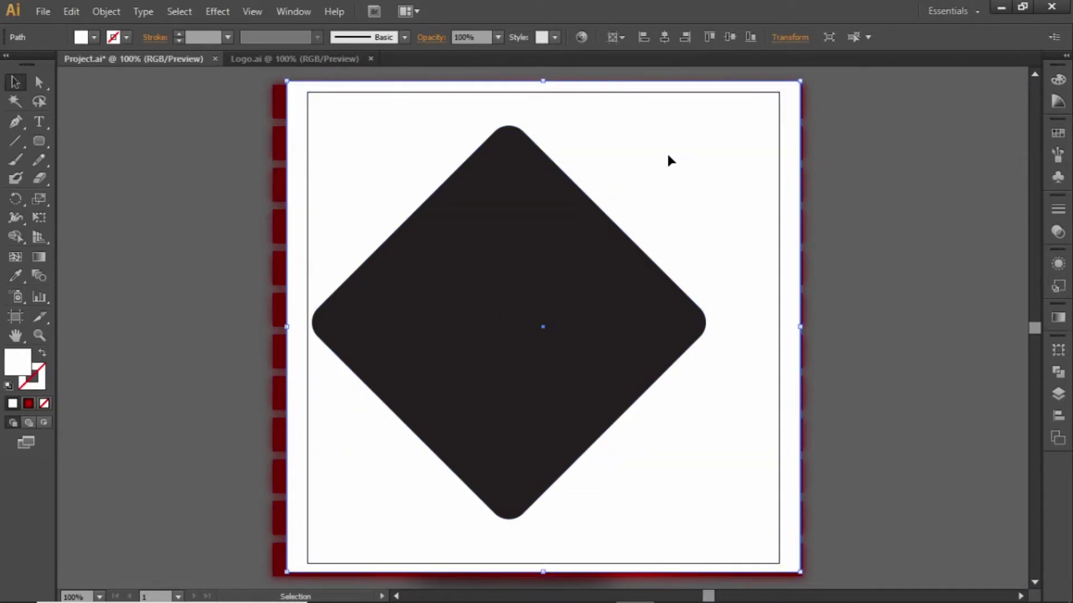
{"action": "left_click", "coordinate": [574, 240], "text": "shift"}
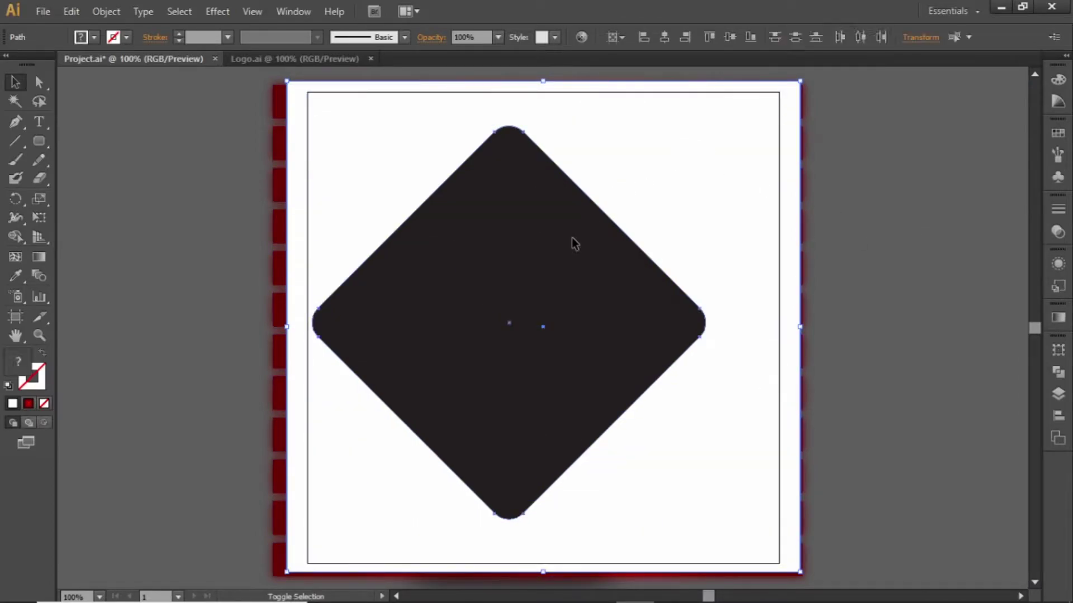
{"action": "left_click", "coordinate": [1058, 372]}
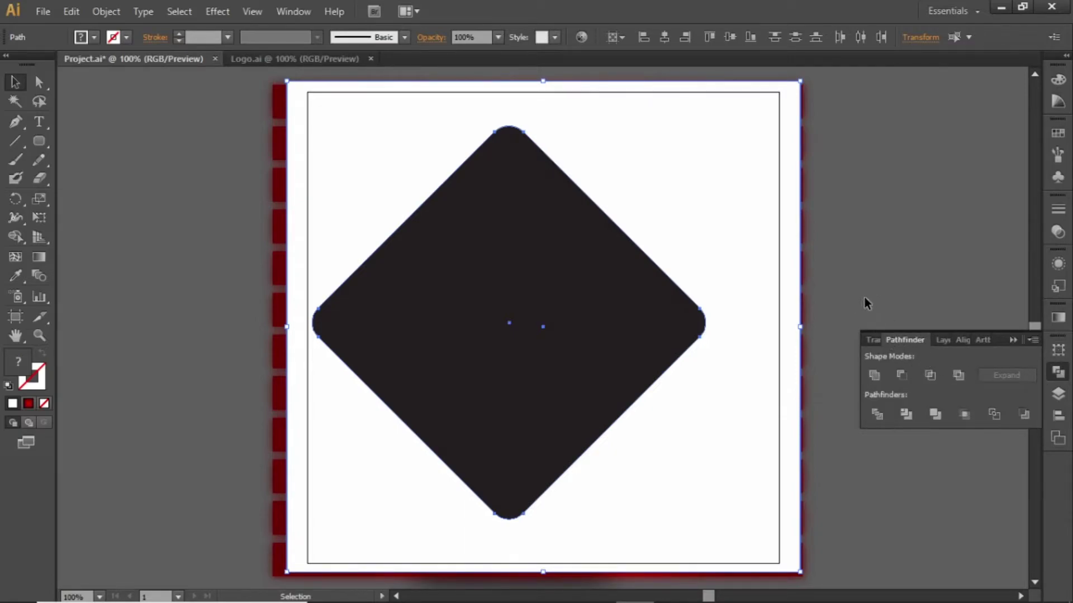
{"action": "left_click", "coordinate": [295, 11]}
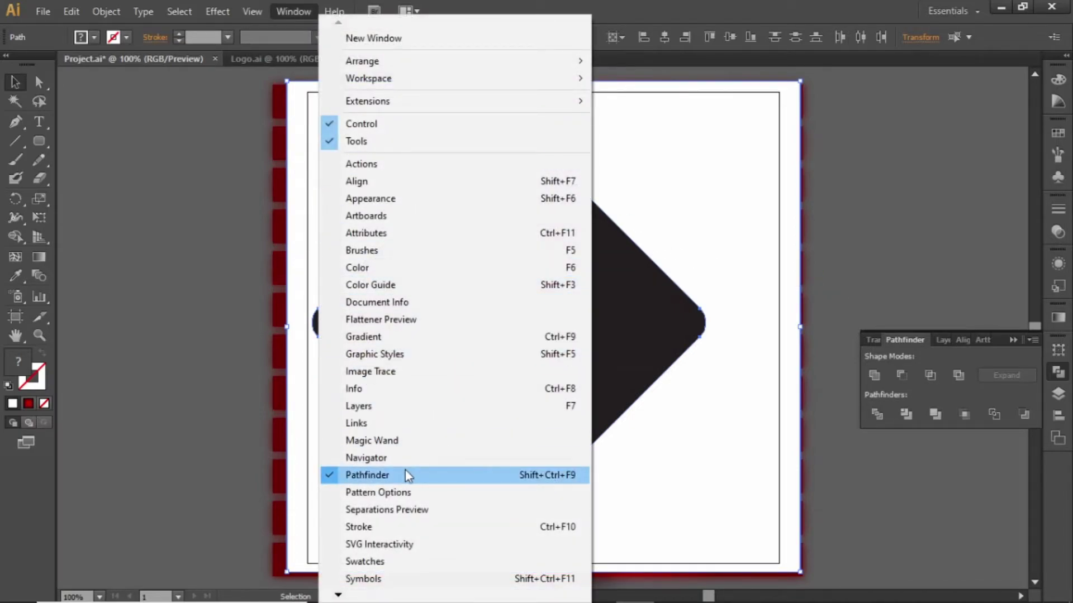
{"action": "left_click", "coordinate": [695, 2]}
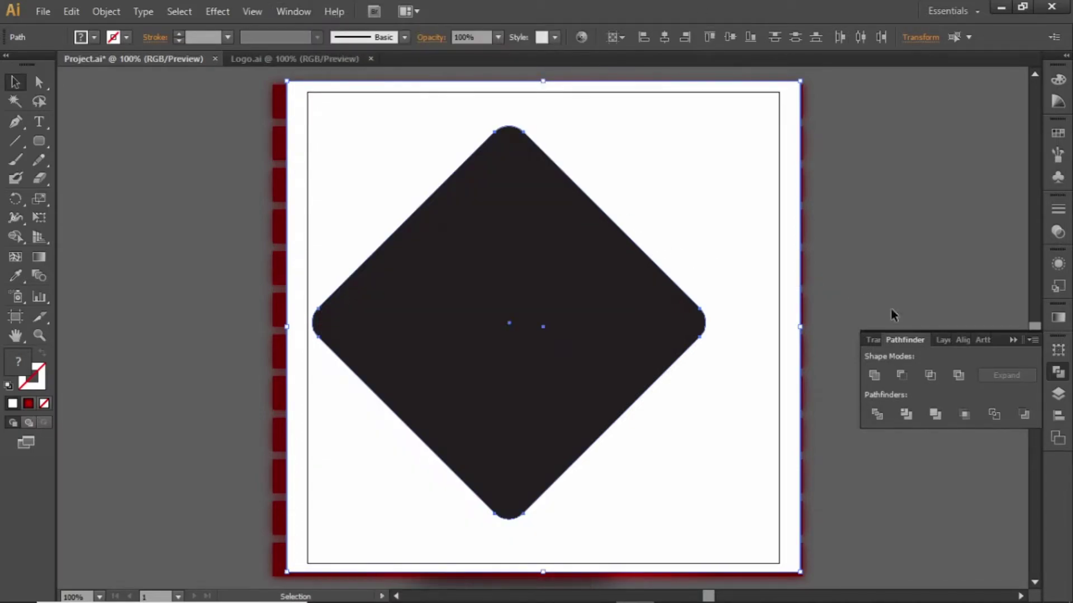
{"action": "left_click", "coordinate": [902, 374]}
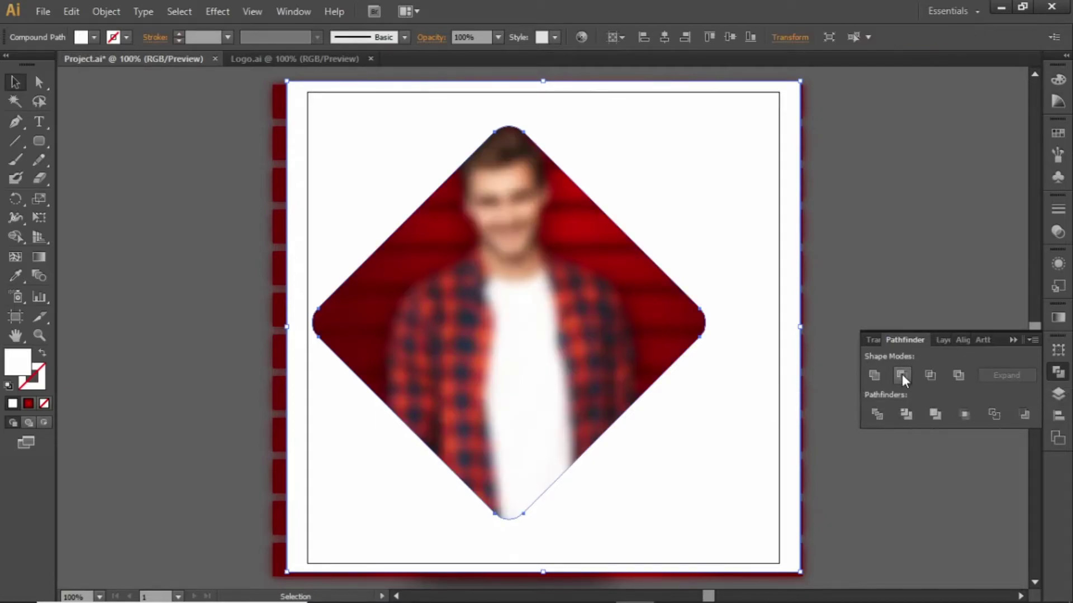
{"action": "left_click", "coordinate": [944, 207]}
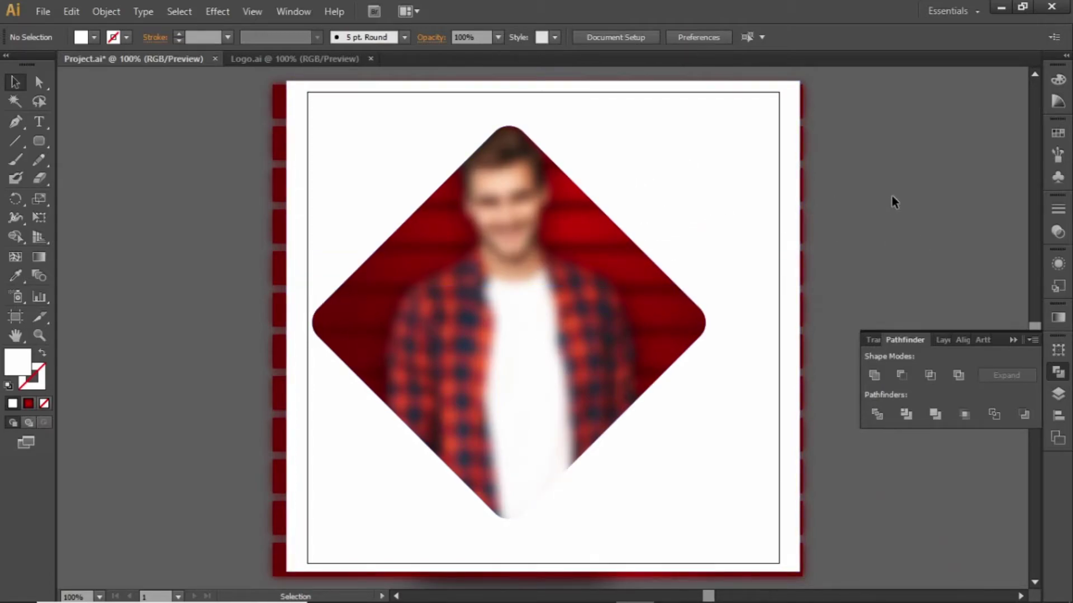
- Make a clipping mask from the white frame with the diamond cutout and the blurred artwork beneath it
{"action": "left_click", "coordinate": [678, 177]}
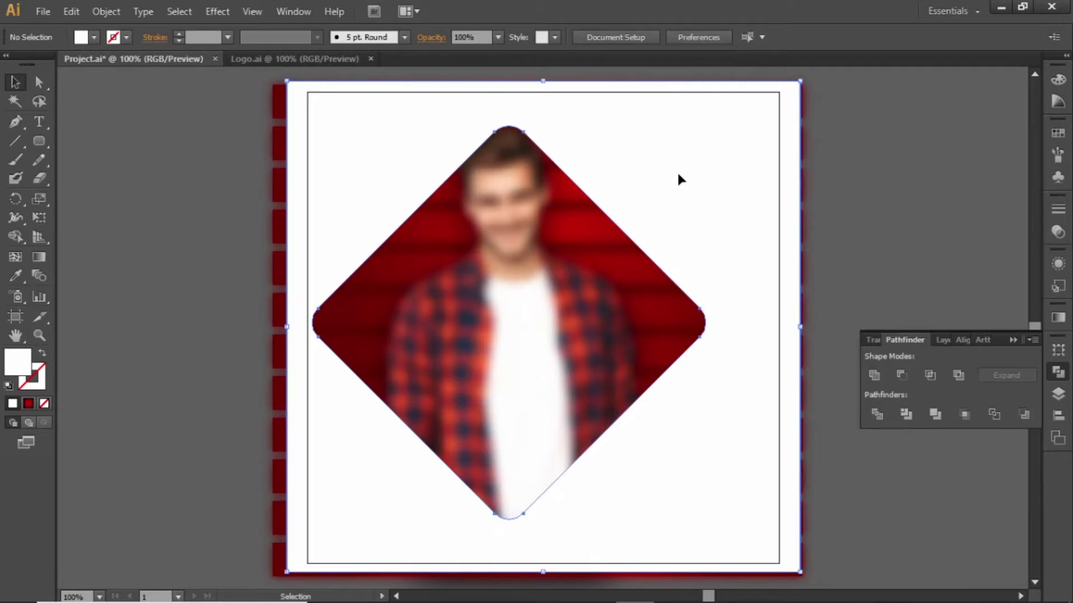
{"action": "left_click", "coordinate": [542, 271], "text": "shift"}
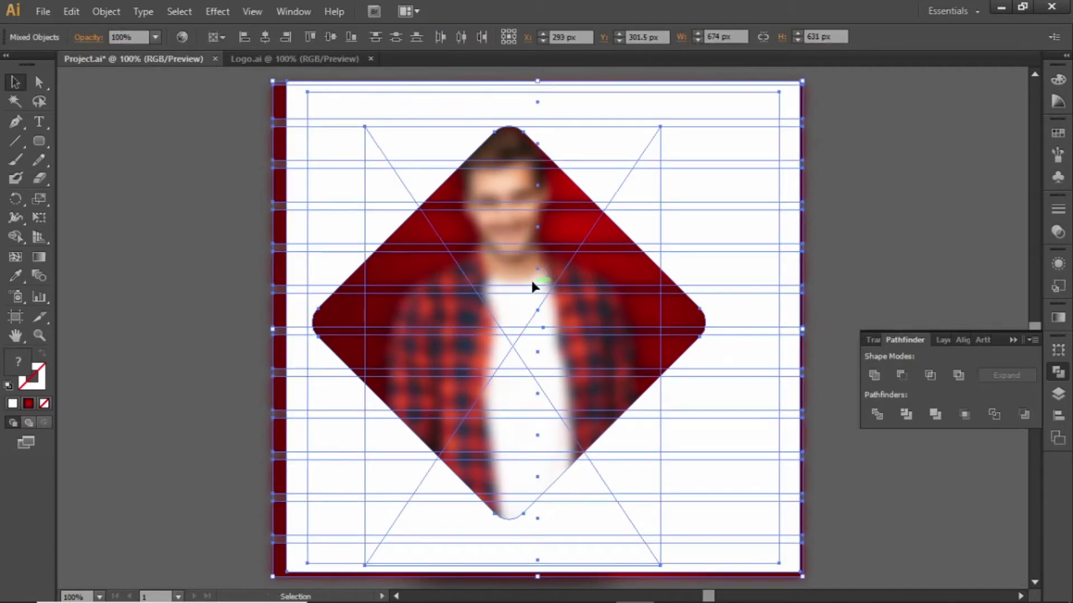
{"action": "left_click", "coordinate": [117, 13]}
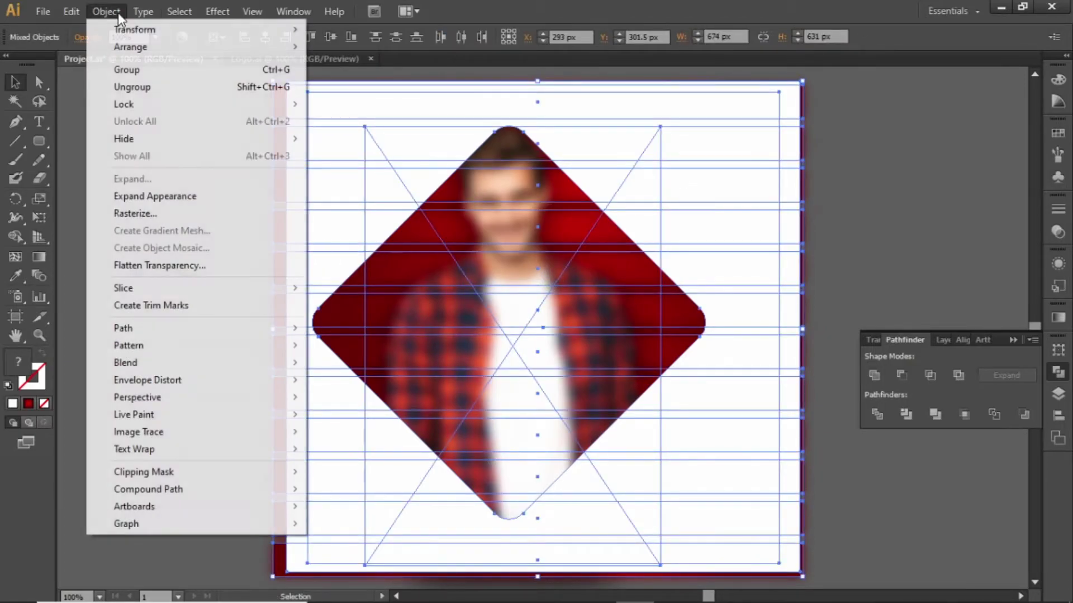
{"action": "mouse_move", "coordinate": [272, 482]}
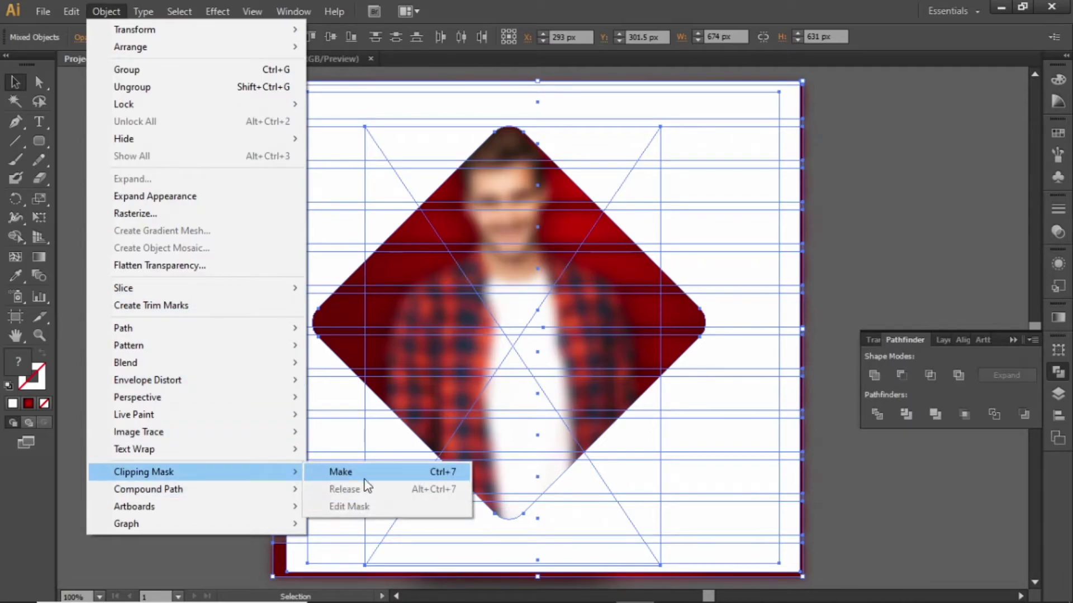
{"action": "left_click", "coordinate": [382, 479]}
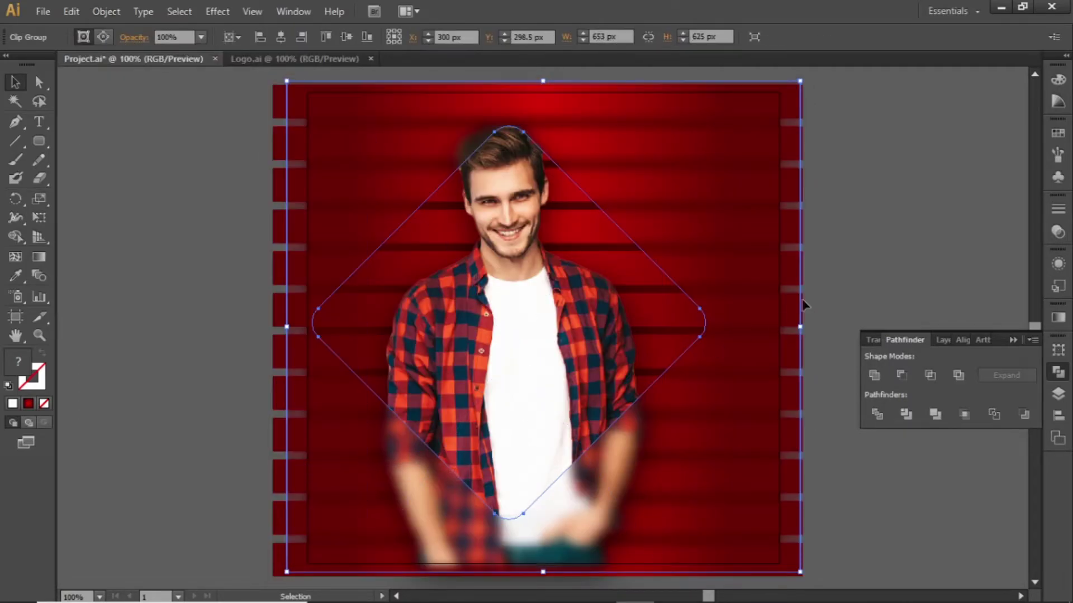
{"action": "left_click", "coordinate": [884, 246]}
- Examine the transition between the sharp and blurred areas around the model's head up close
{"action": "key", "text": "z"}
{"action": "left_click_drag", "start_coordinate": [459, 394], "coordinate": [752, 551]}
{"action": "key", "text": "space"}
{"action": "left_click_drag", "start_coordinate": [510, 371], "coordinate": [699, 352]}
{"action": "left_click_drag", "start_coordinate": [486, 232], "coordinate": [657, 497]}
{"action": "left_click_drag", "start_coordinate": [422, 238], "coordinate": [580, 550]}
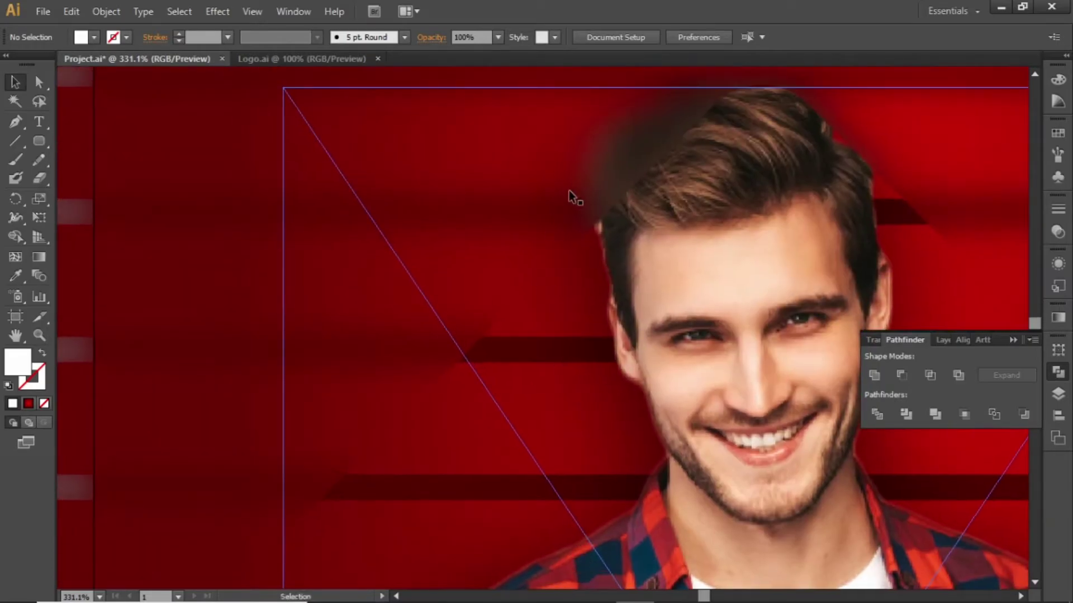
{"action": "key", "text": "ctrl+1"}
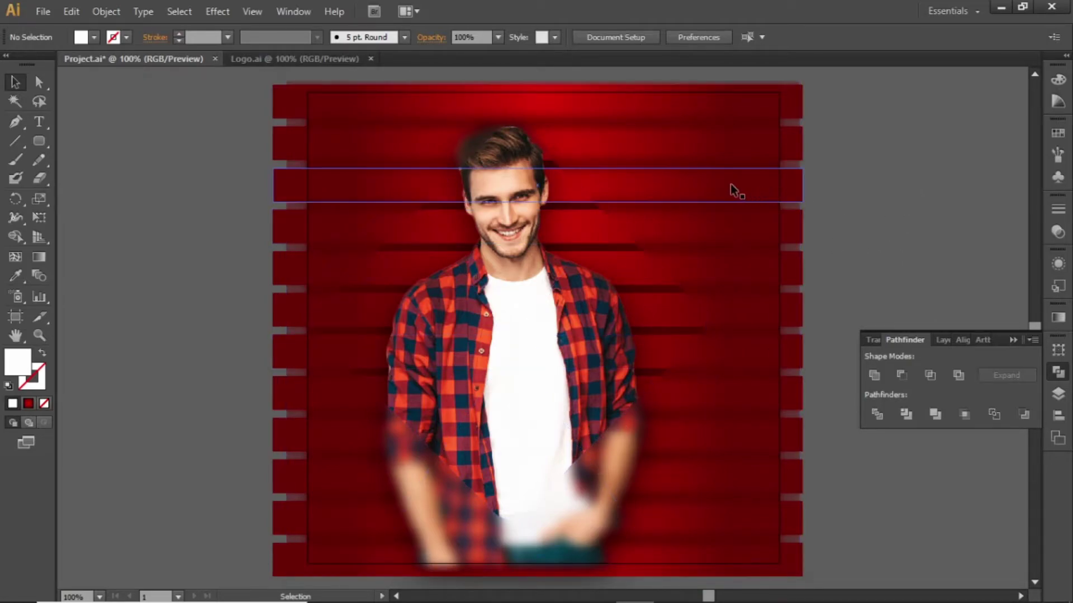
- Apply a Multiply drop shadow to the clipped blurred group with 75% opacity, 0 px X offset, 10 px Y offset and 20 px blur
{"action": "left_click", "coordinate": [702, 180]}
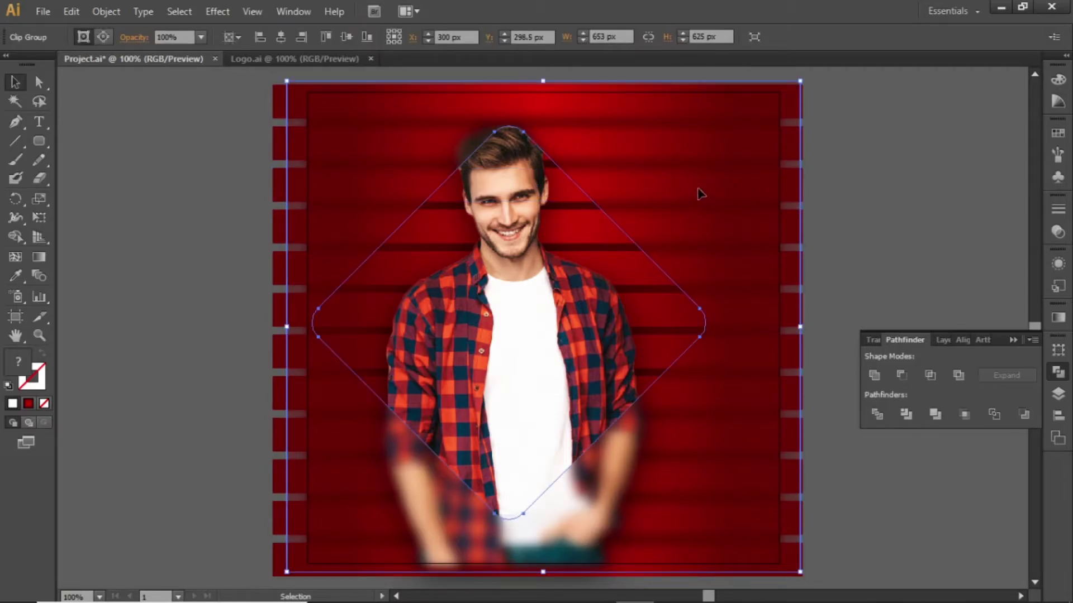
{"action": "left_click", "coordinate": [217, 12]}
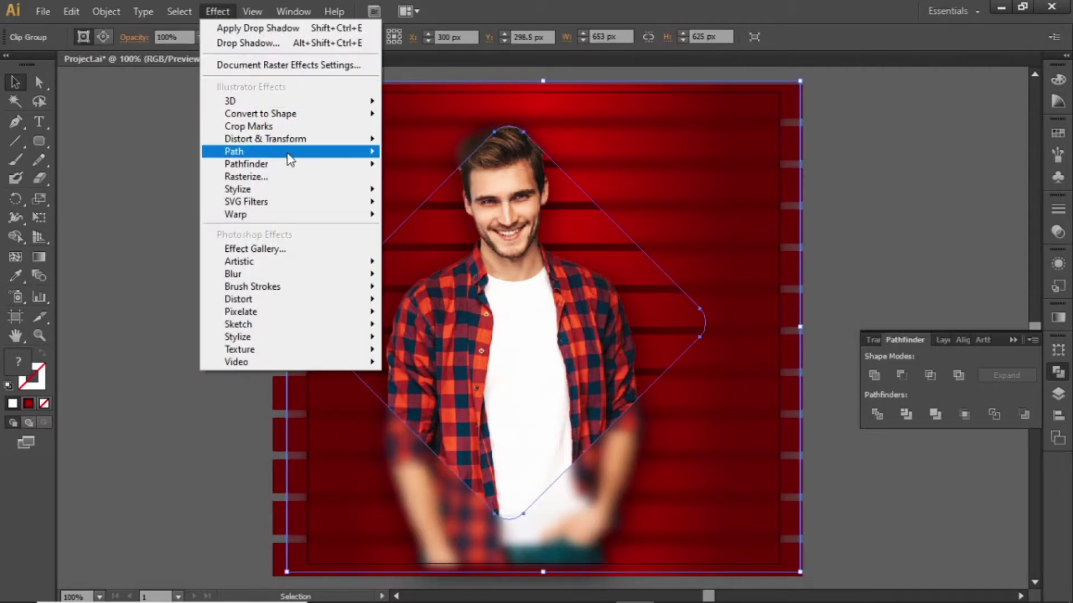
{"action": "mouse_move", "coordinate": [311, 192]}
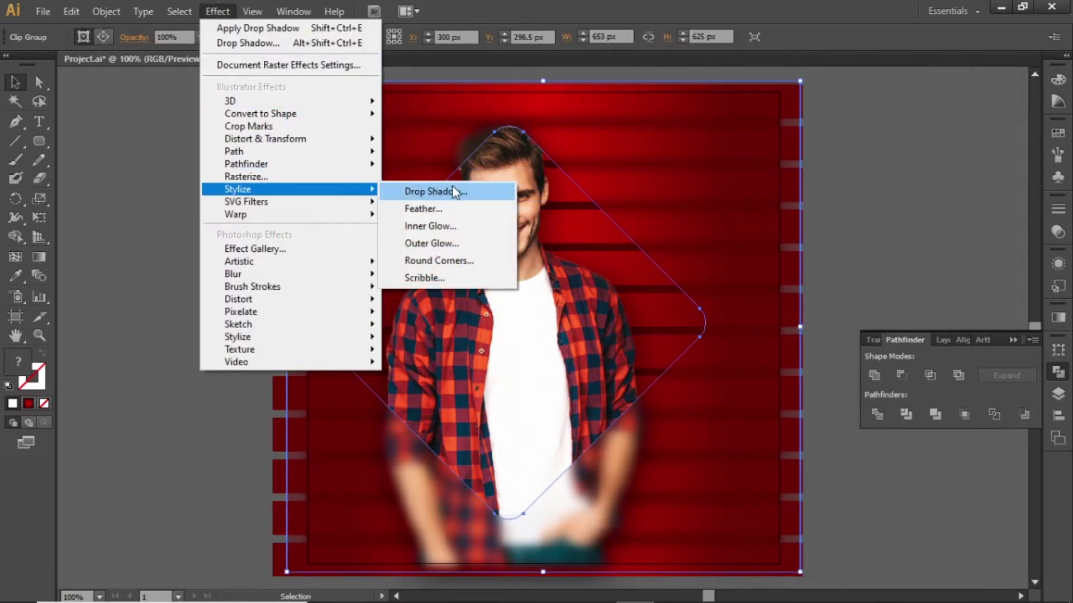
{"action": "left_click", "coordinate": [483, 193]}
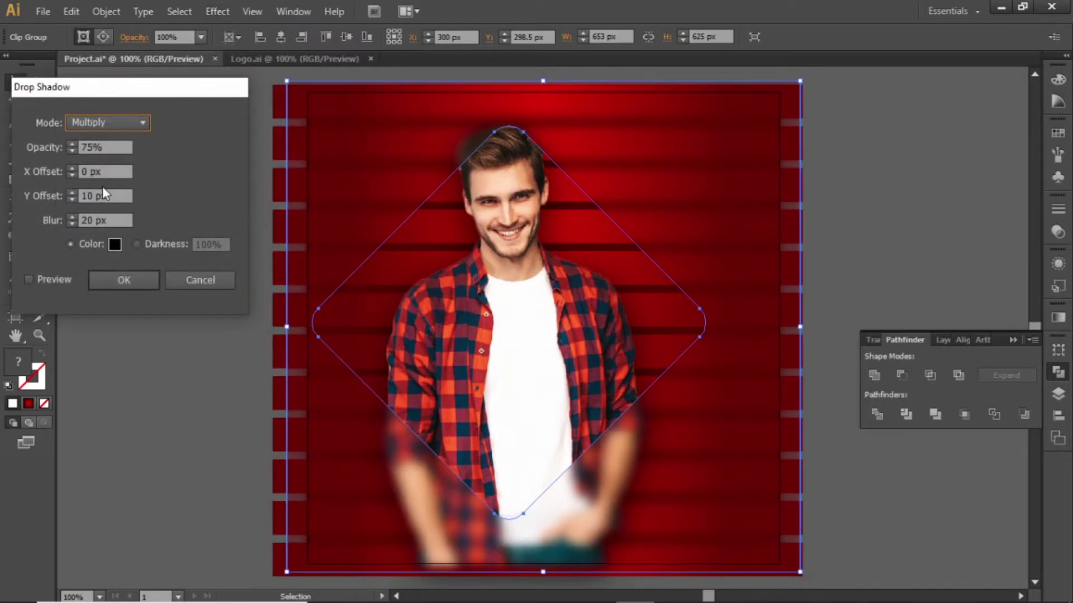
{"action": "left_click", "coordinate": [133, 280]}
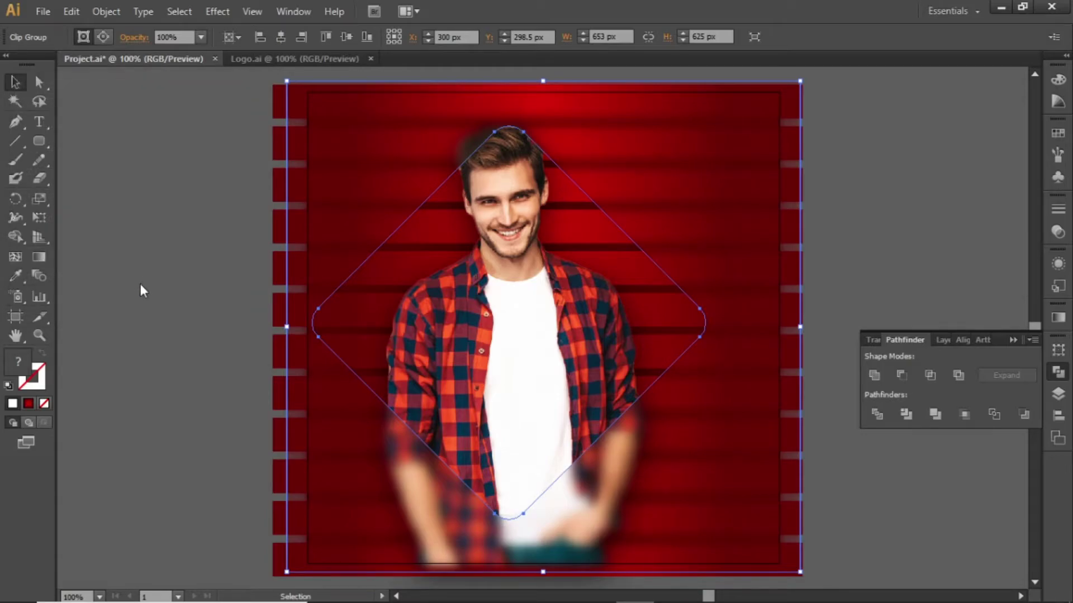
{"action": "left_click", "coordinate": [140, 293]}
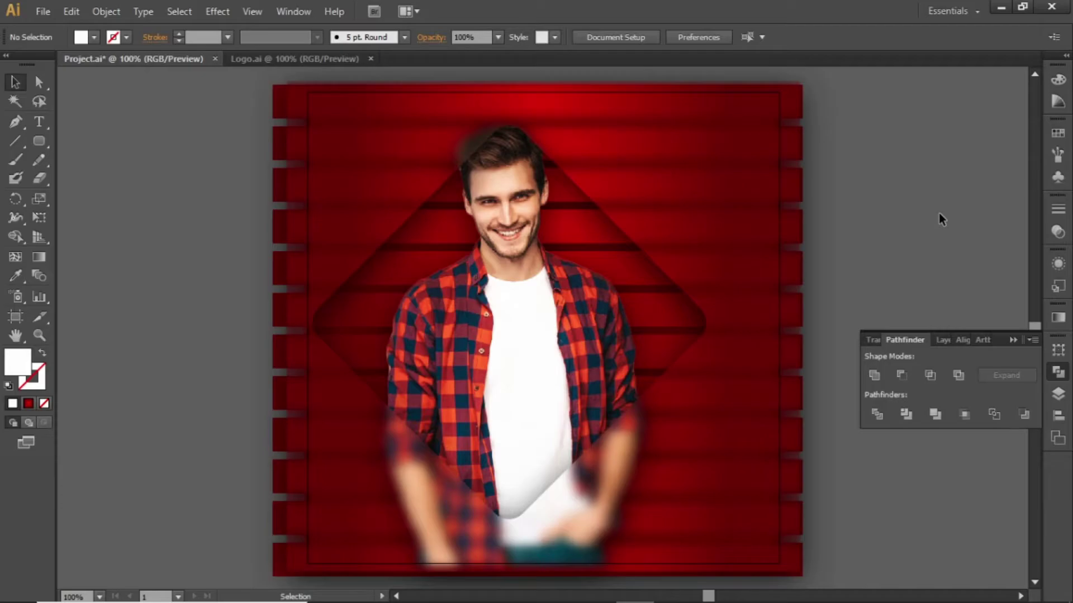
- Select all the banner artwork and lock it
{"action": "key", "text": "ctrl+a"}
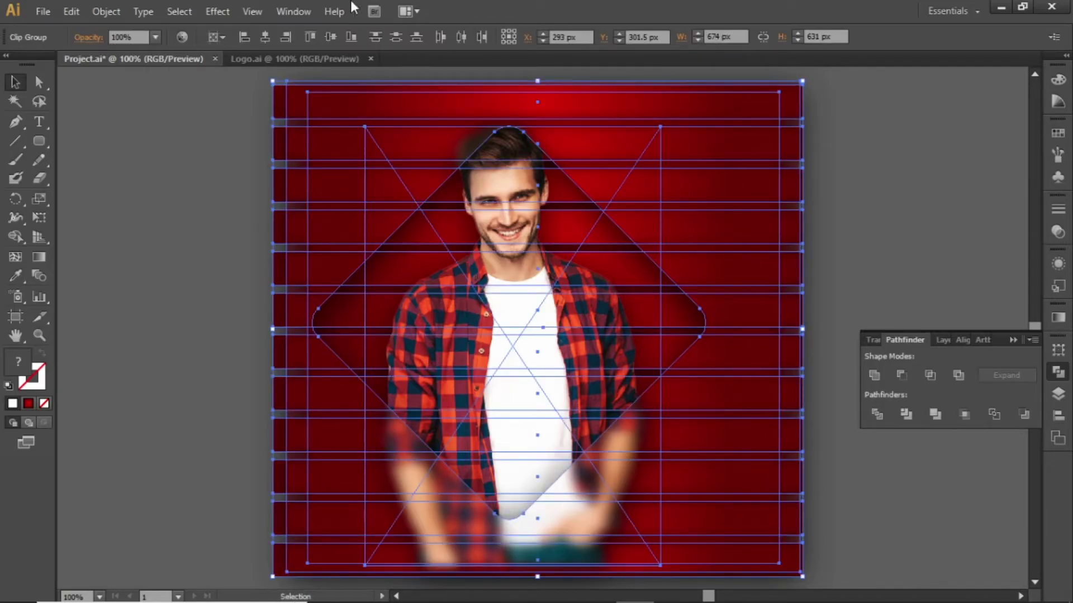
{"action": "left_click", "coordinate": [97, 16]}
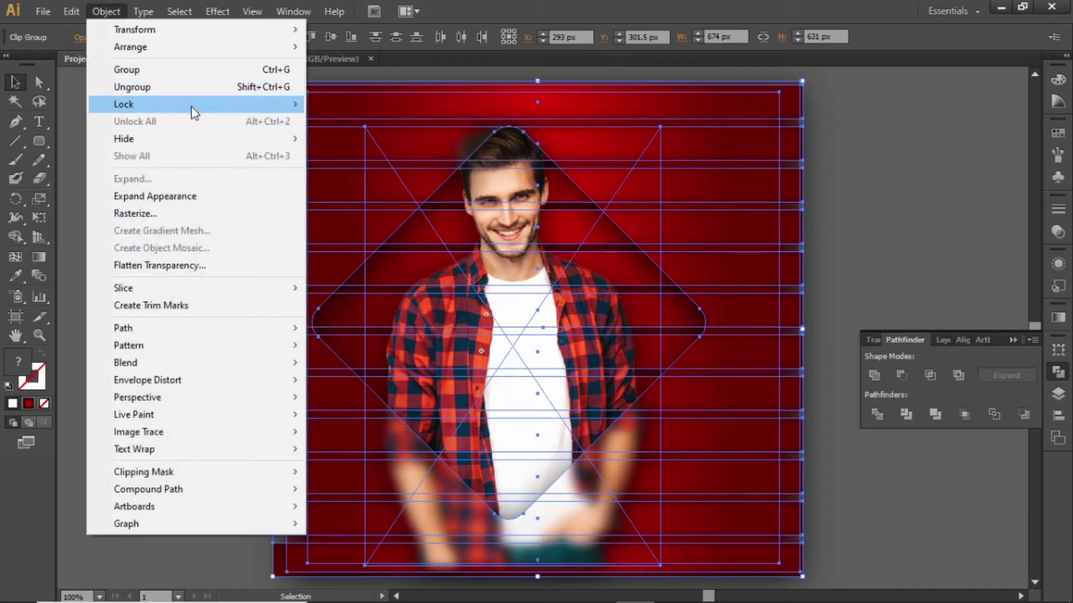
{"action": "mouse_move", "coordinate": [191, 106]}
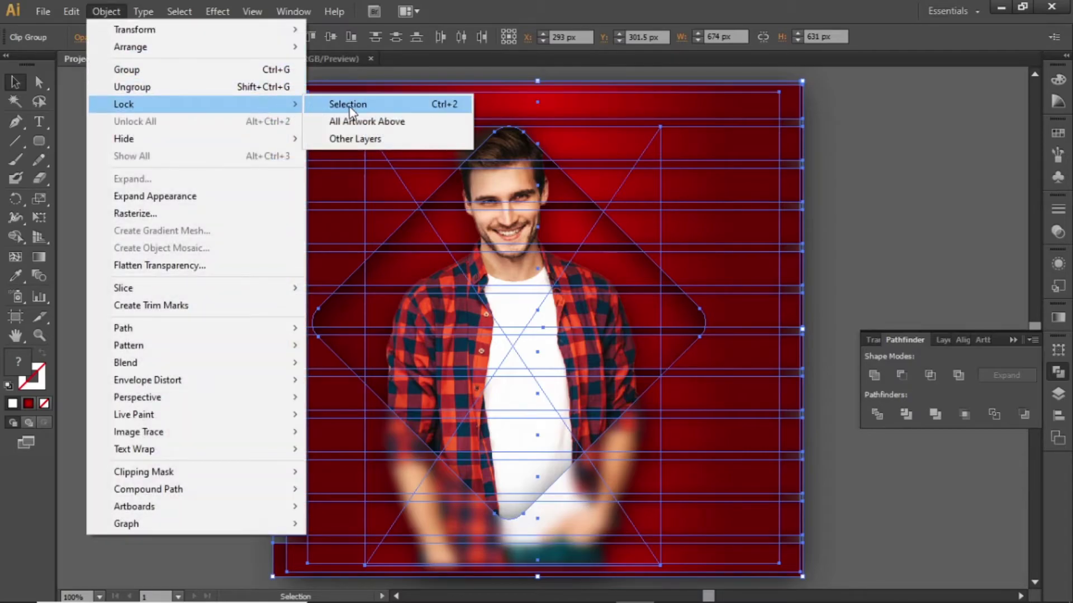
{"action": "left_click", "coordinate": [393, 106]}
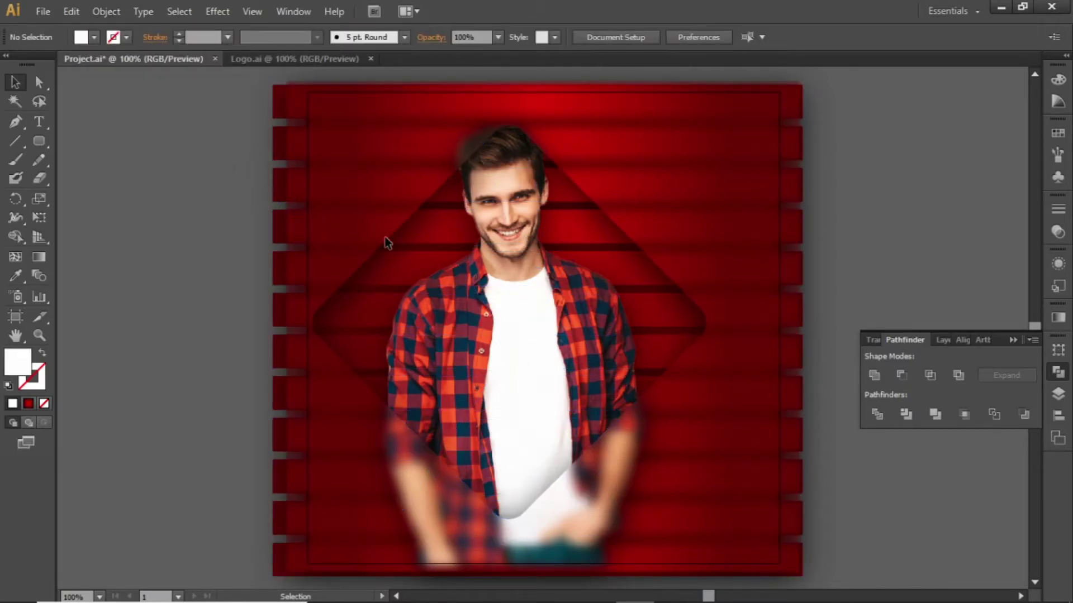
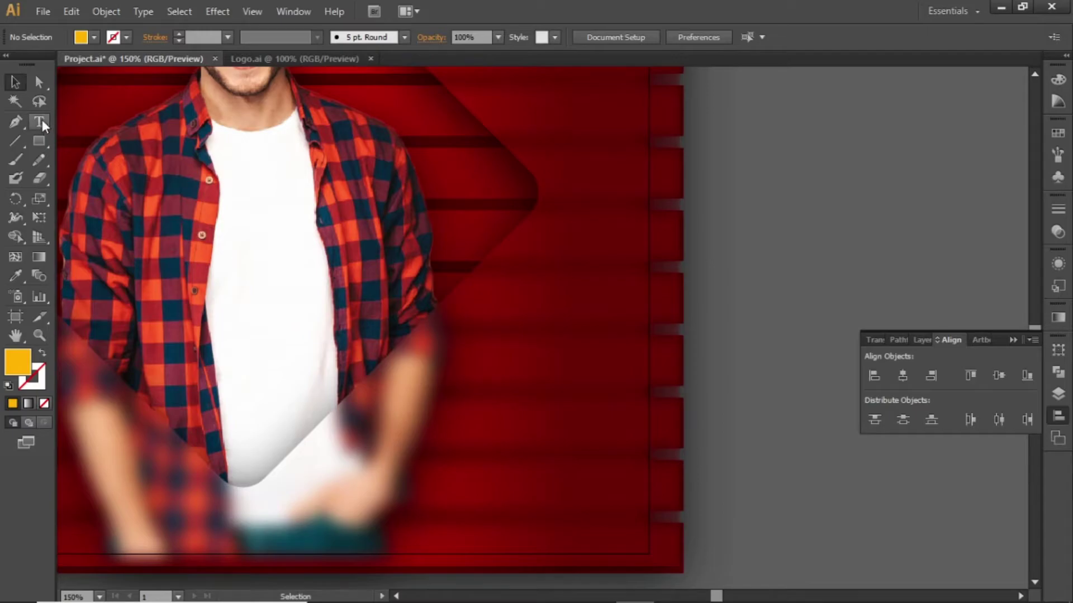
- Add the text FASHION on the red stripes beside the model's blurred arm and fill it with white
{"action": "left_click", "coordinate": [39, 121]}
{"action": "left_click", "coordinate": [501, 357]}
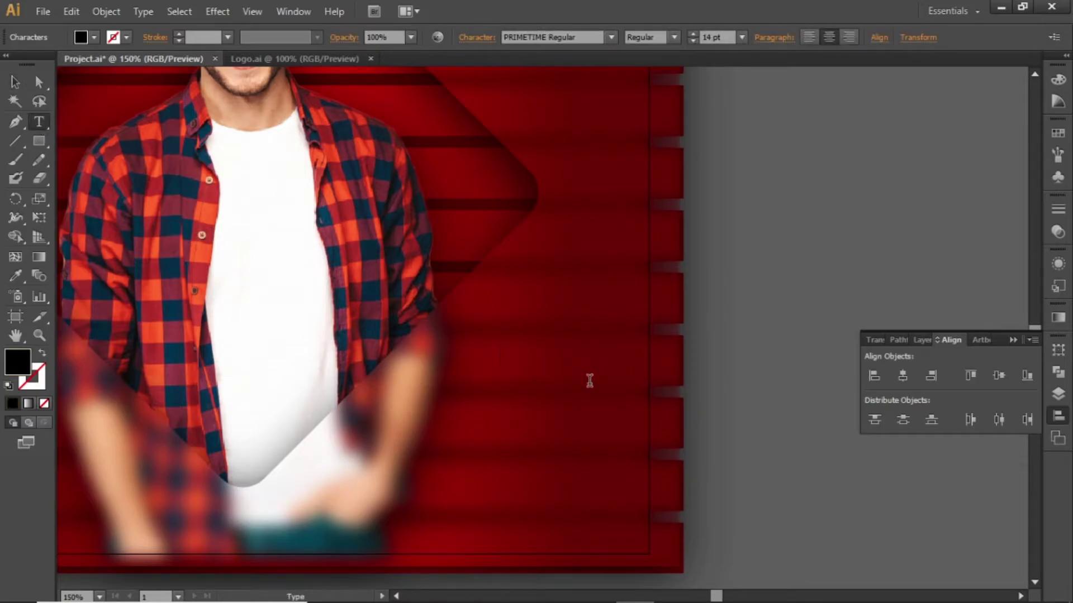
{"action": "type", "text": "FASHION"}
{"action": "key", "text": "Escape"}
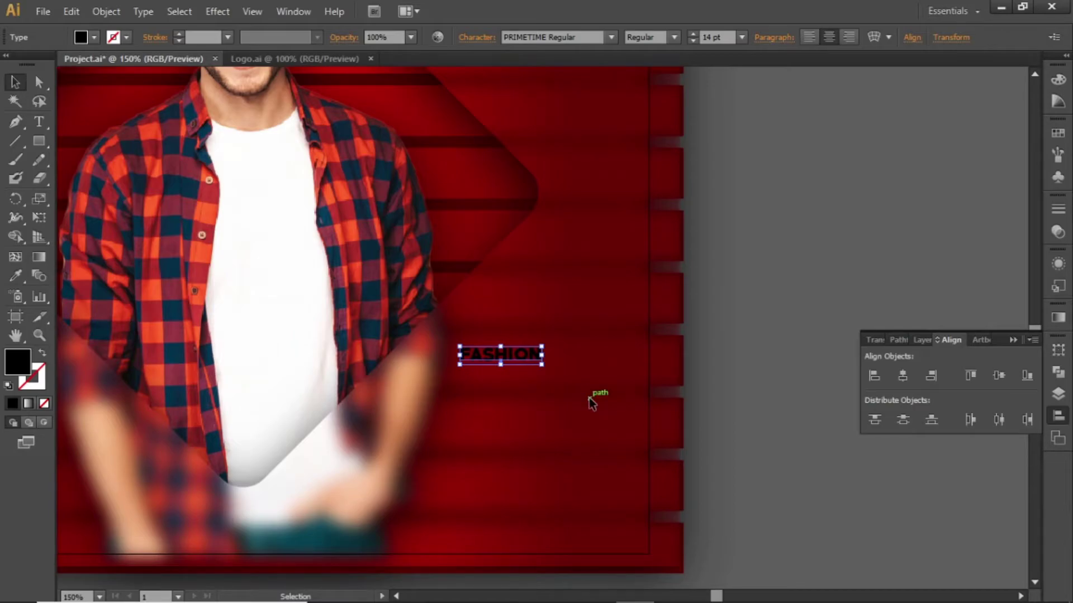
{"action": "left_click", "coordinate": [1058, 135]}
{"action": "left_click", "coordinate": [884, 140]}
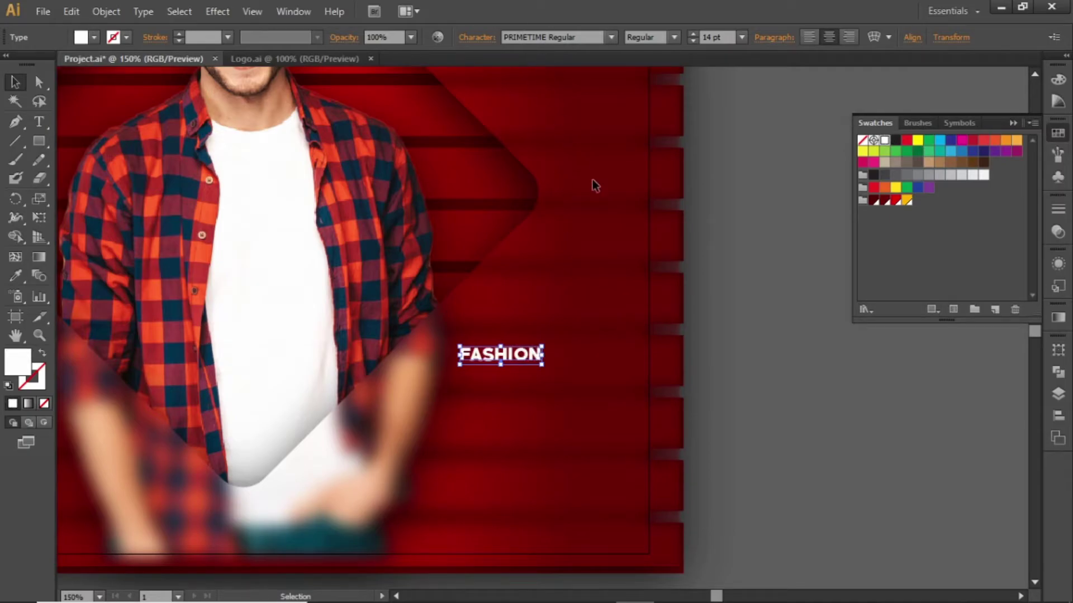
- Set the FASHION text's font size to 40 pt and right-align its paragraph
{"action": "key", "text": "ctrl+shift+a"}
{"action": "key", "text": "z"}
{"action": "left_click_drag", "start_coordinate": [419, 266], "coordinate": [685, 455]}
{"action": "key", "text": "v"}
{"action": "left_click_drag", "start_coordinate": [668, 309], "coordinate": [594, 345]}
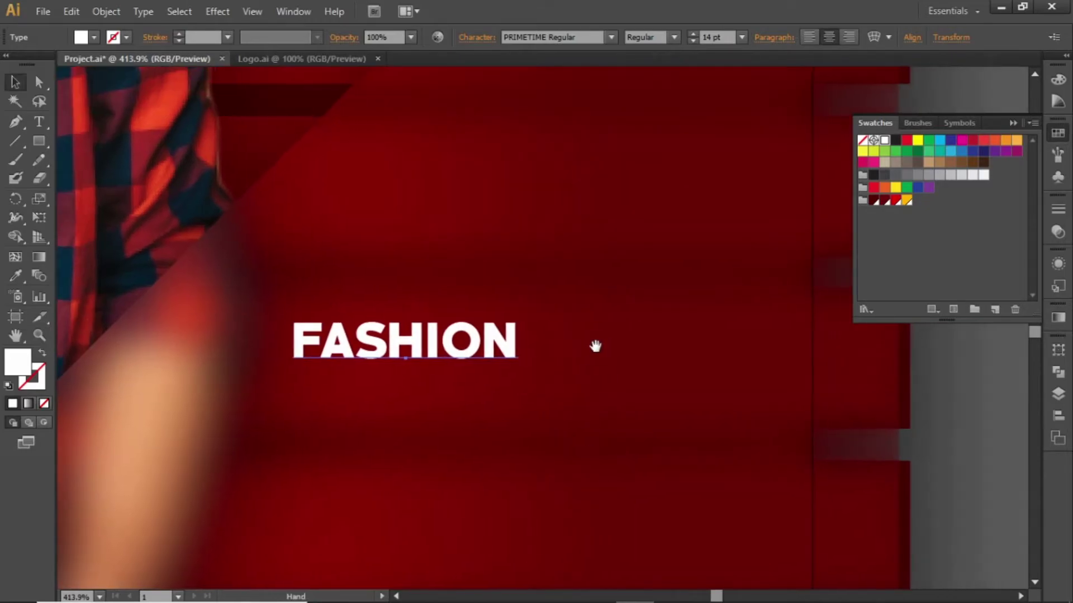
{"action": "key", "text": "ctrl+a"}
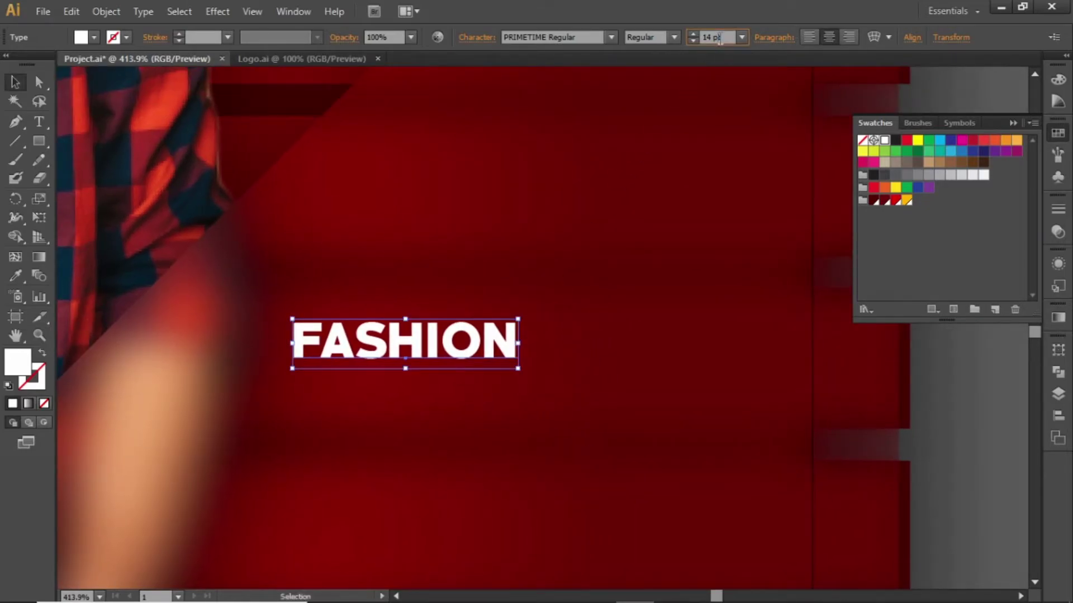
{"action": "scroll", "coordinate": [719, 38], "scroll_direction": "up", "scroll_amount": 20}
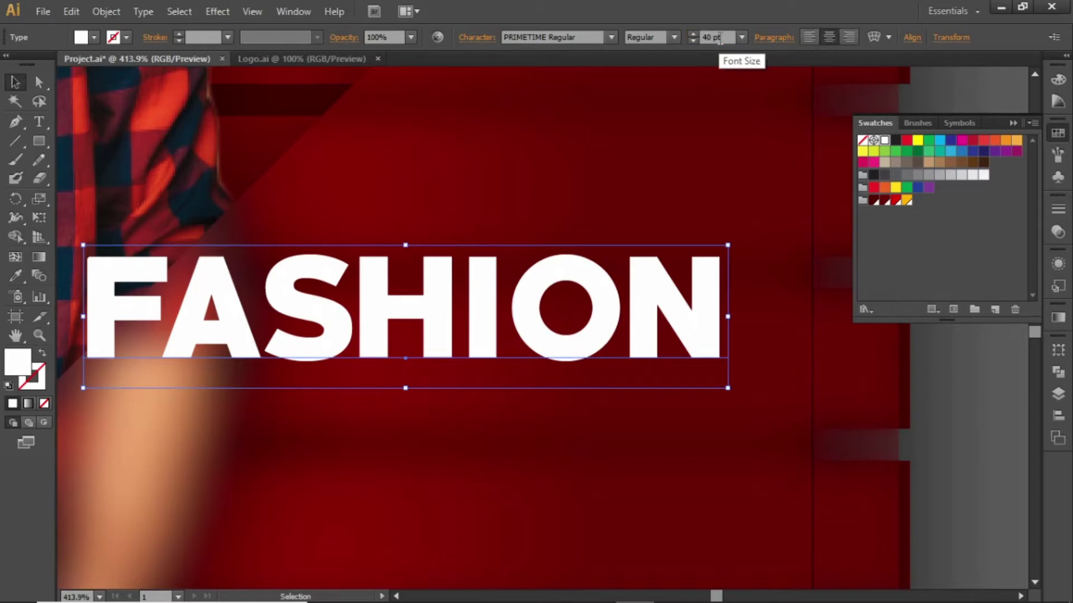
{"action": "key", "text": "ctrl+minus"}
{"action": "key", "text": "ctrl+minus"}
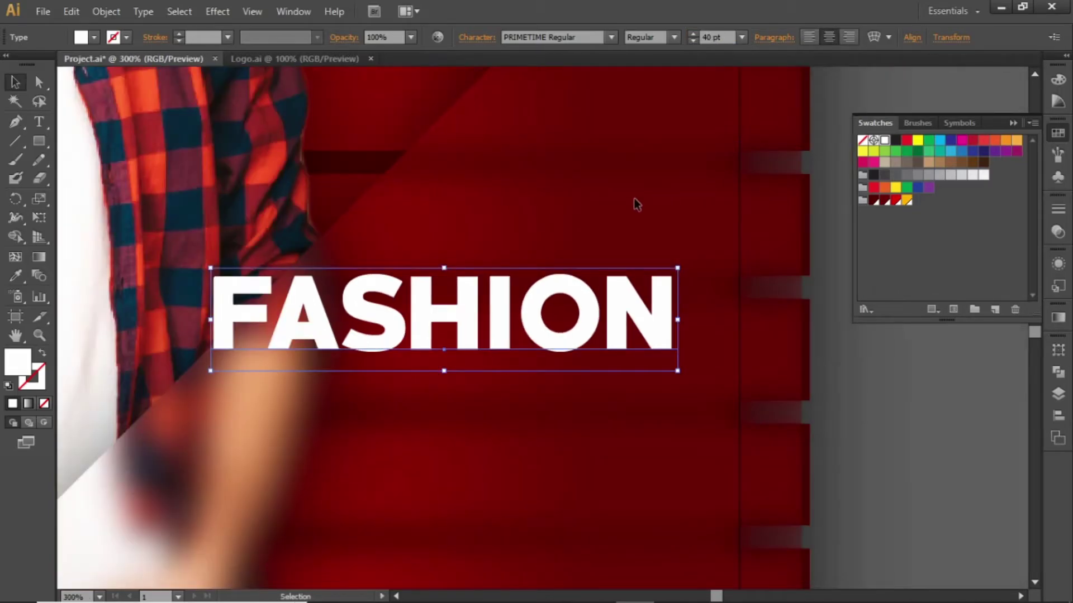
{"action": "left_click", "coordinate": [848, 38]}
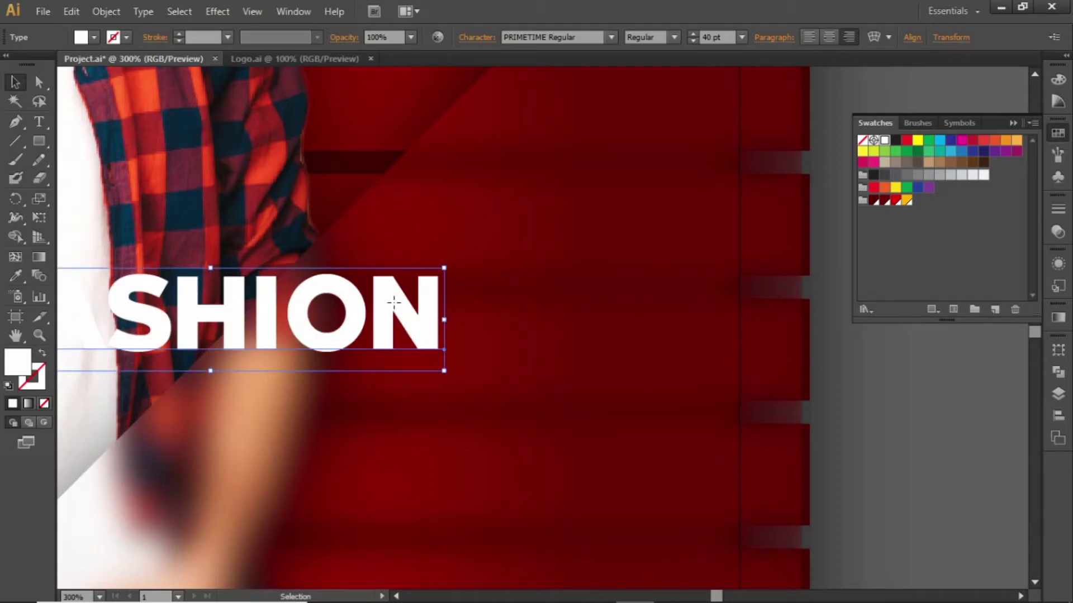
- Move the FASHION text onto the red stripes beside the blurred arm and shear it into a forward slant with Free Transform
{"action": "left_click_drag", "start_coordinate": [394, 302], "coordinate": [663, 359]}
{"action": "left_click", "coordinate": [642, 288]}
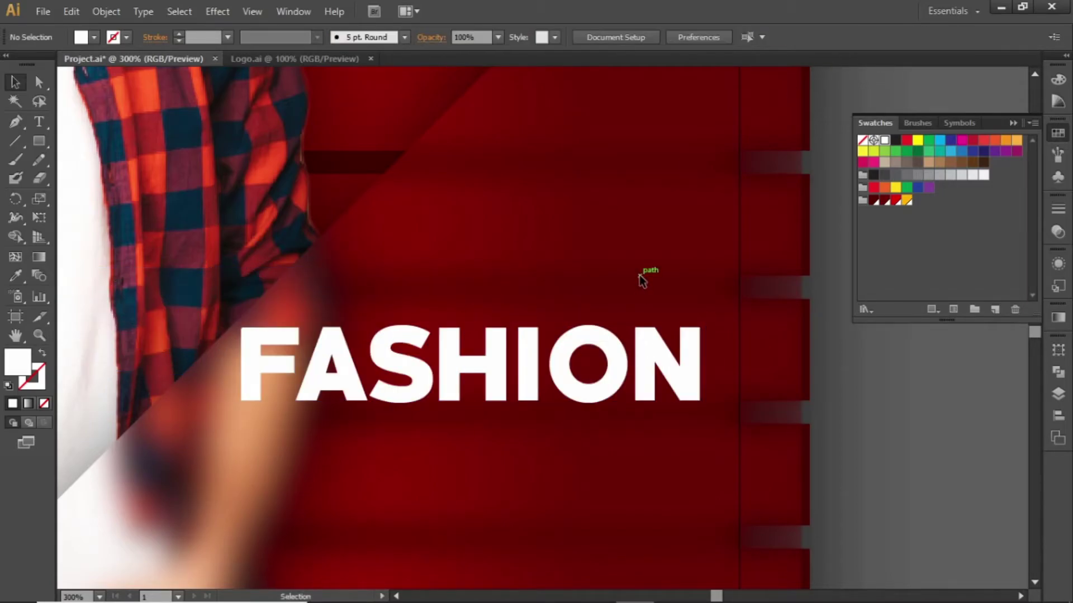
{"action": "left_click", "coordinate": [522, 356]}
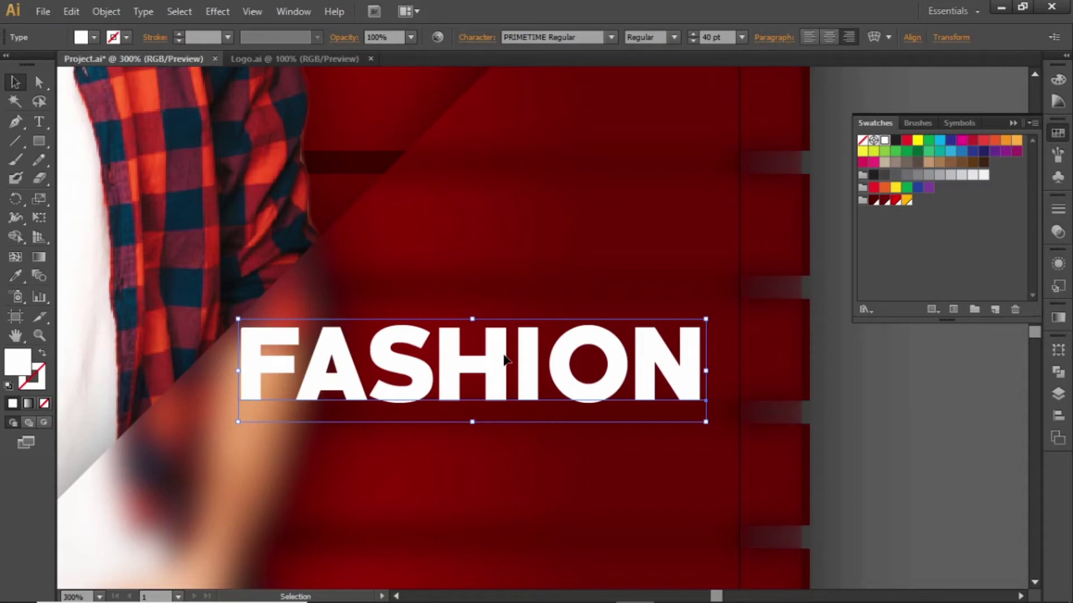
{"action": "left_click", "coordinate": [44, 219]}
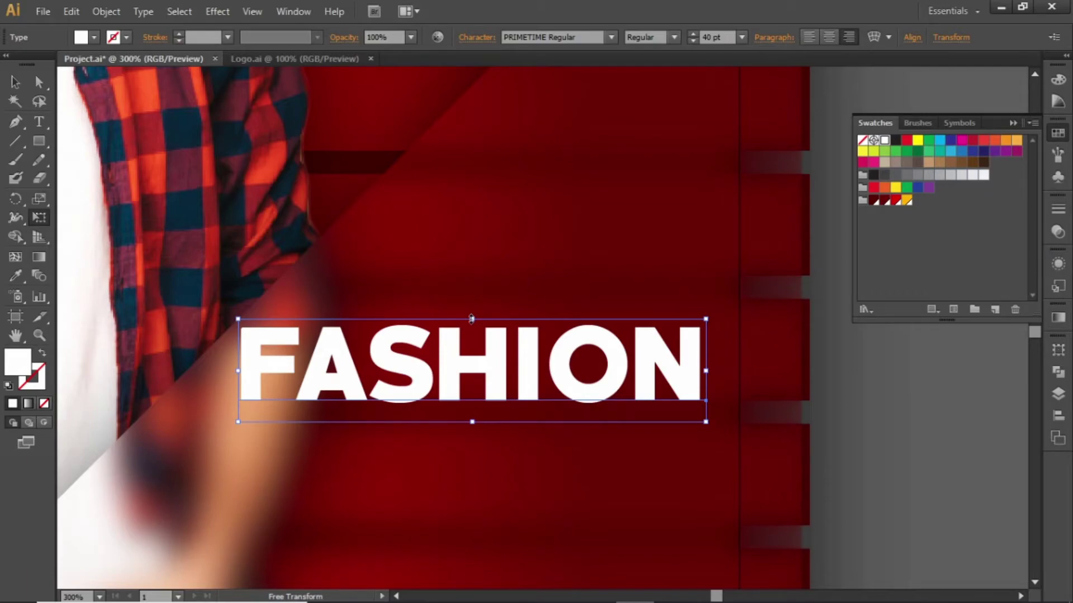
{"action": "left_click_drag", "start_coordinate": [471, 319], "coordinate": [490, 320]}
{"action": "key", "text": "v"}
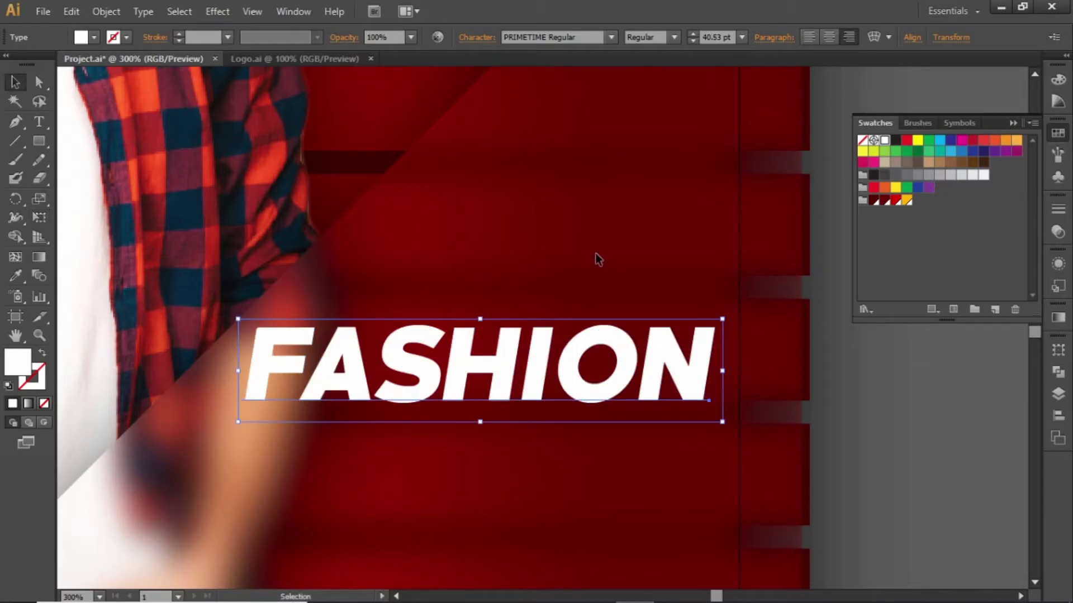
{"action": "left_click", "coordinate": [589, 269]}
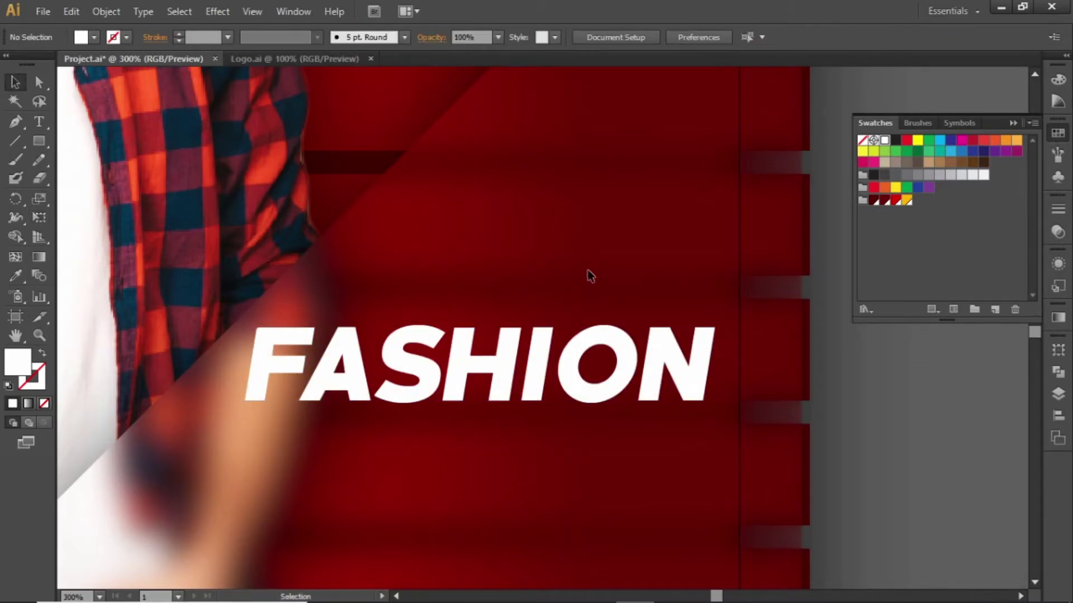
- Duplicate the slanted FASHION text directly below the original and change the copy's wording to SALE
{"action": "left_click_drag", "start_coordinate": [589, 275], "coordinate": [579, 182]}
{"action": "left_click", "coordinate": [566, 279]}
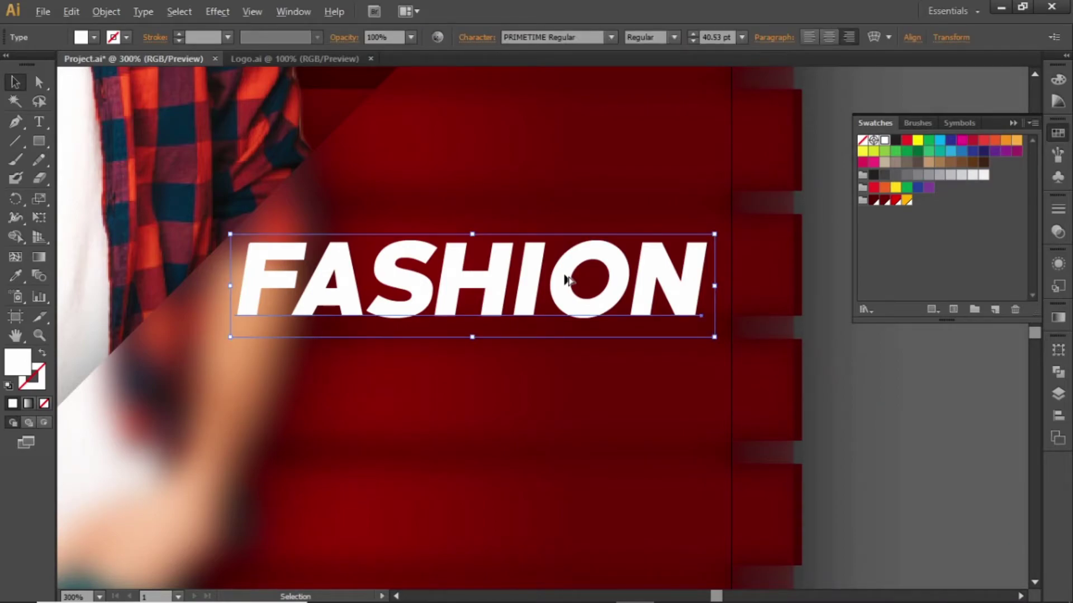
{"action": "left_click_drag", "start_coordinate": [565, 279], "coordinate": [571, 369]}
{"action": "key", "text": "Down"}
{"action": "key", "text": "Down"}
{"action": "key", "text": "Down"}
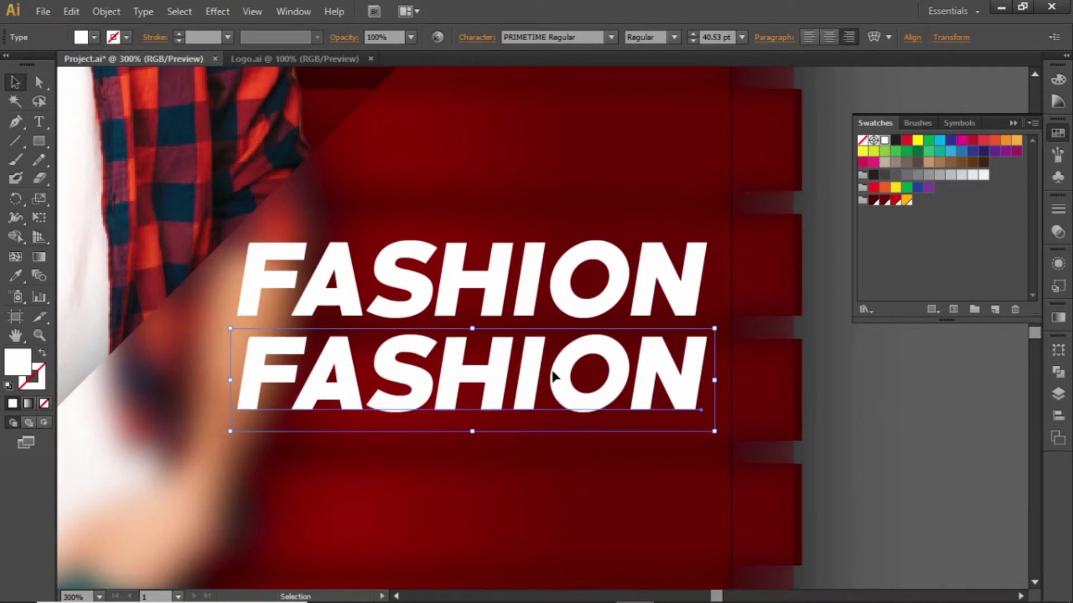
{"action": "double_click", "coordinate": [552, 372]}
{"action": "double_click", "coordinate": [554, 374]}
{"action": "type", "text": "SALE"}
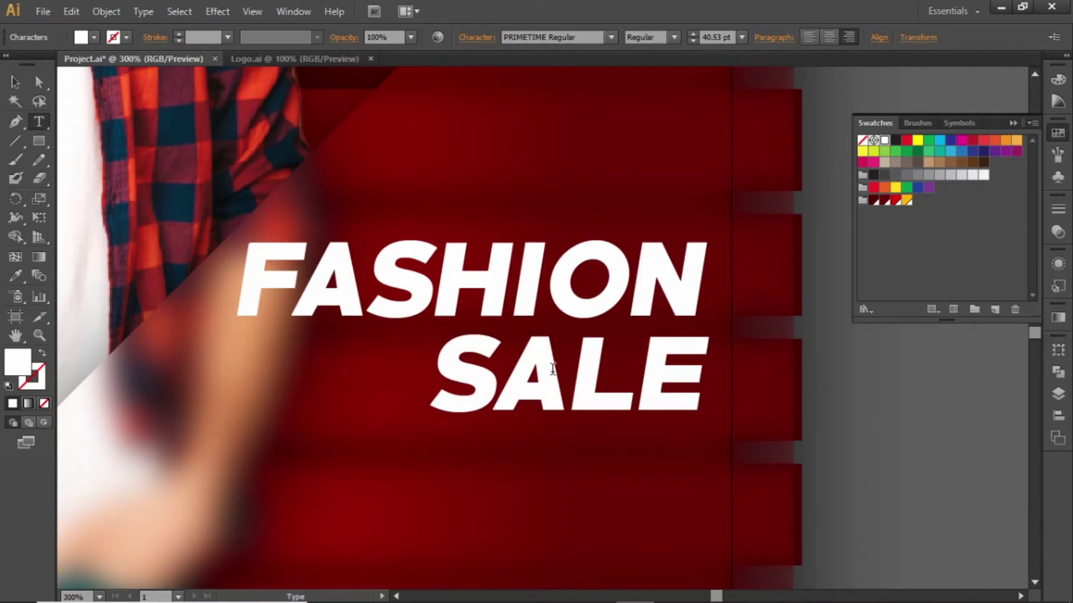
{"action": "key", "text": "Escape"}
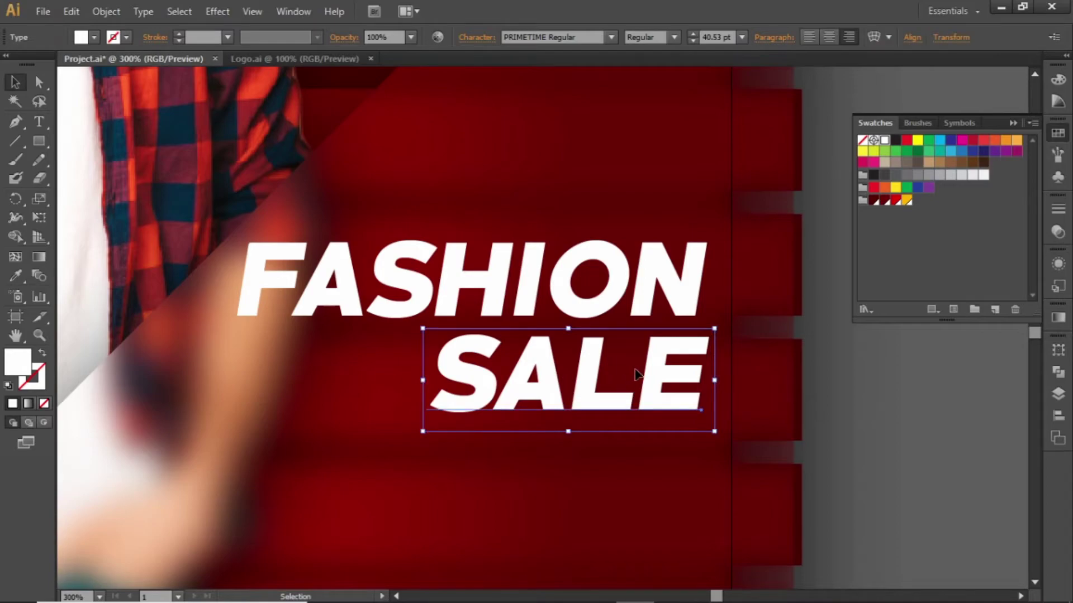
- Fill the SALE text with the global yellow swatch R=255 G=179 B=0 and check the swatch's options
{"action": "left_click", "coordinate": [905, 202]}
{"action": "left_click", "coordinate": [937, 450]}
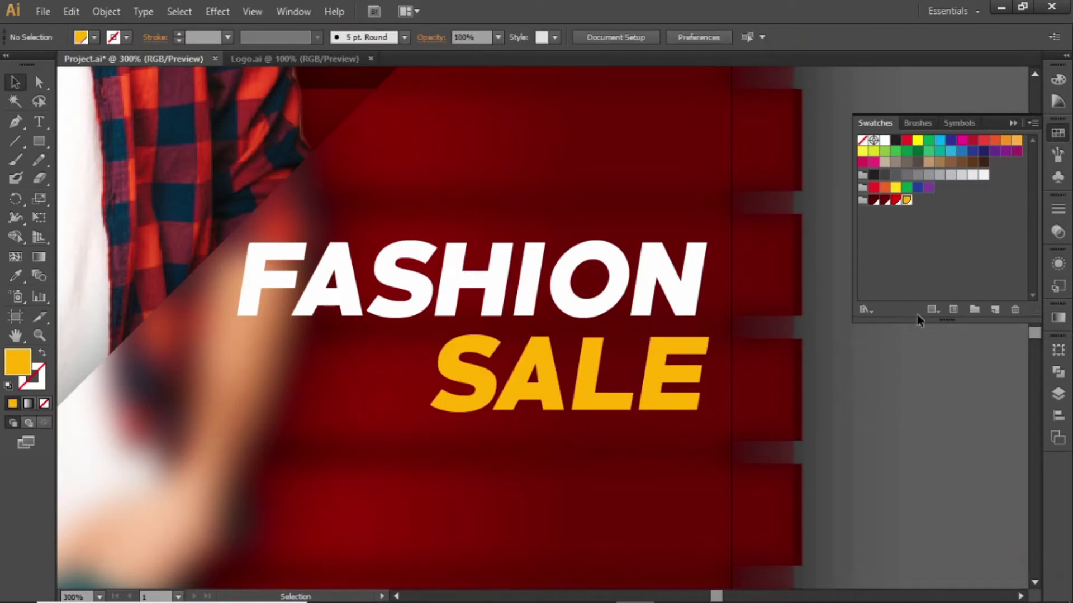
{"action": "double_click", "coordinate": [906, 201]}
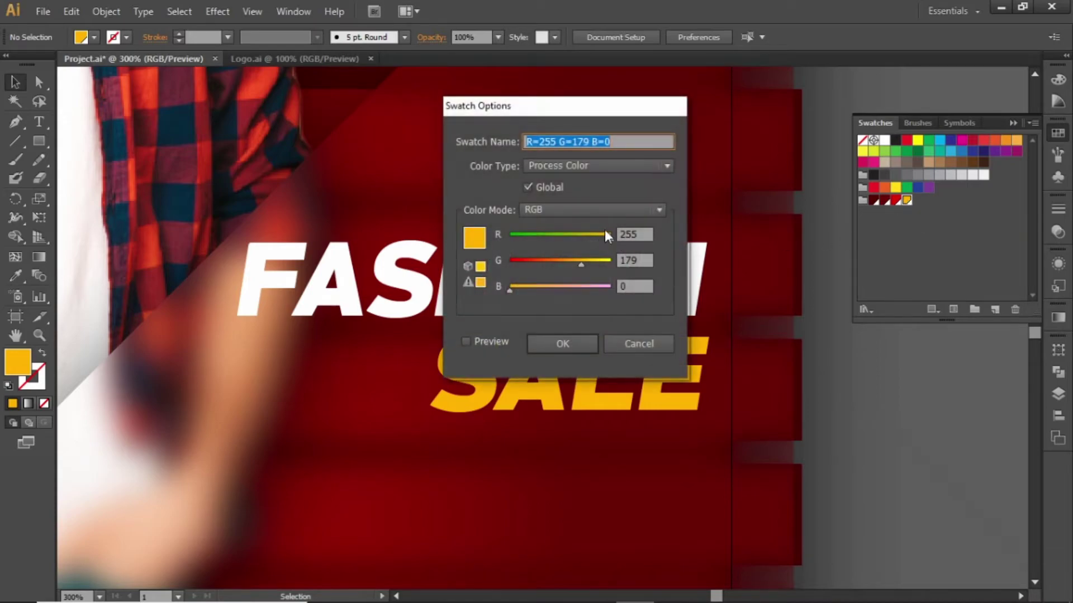
{"action": "left_click", "coordinate": [575, 346]}
- Select FASHION and SALE together and nudge them inward from the banner's right edge, roughly in line with the logo
{"action": "key", "text": "ctrl+minus"}
{"action": "key", "text": "ctrl+minus"}
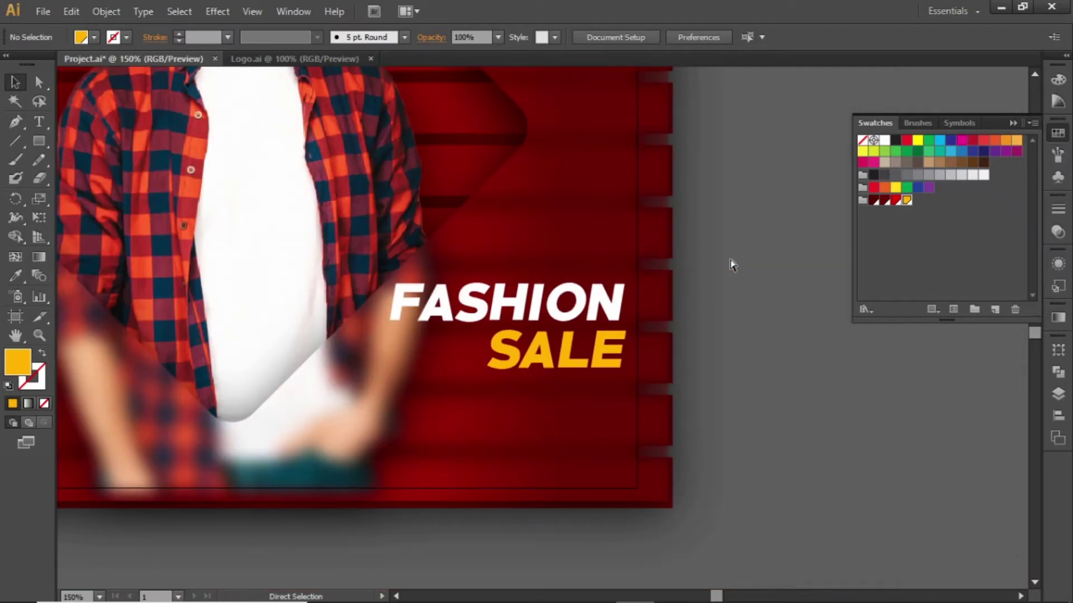
{"action": "left_click", "coordinate": [574, 372]}
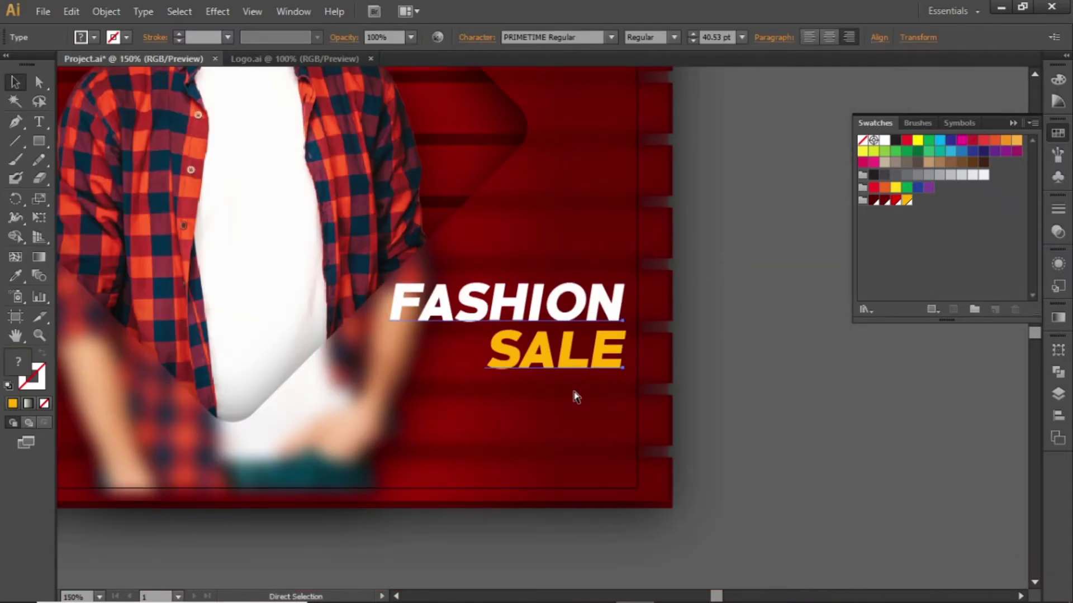
{"action": "key", "text": "ctrl+0"}
{"action": "key", "text": "shift+Left"}
{"action": "key", "text": "shift+Left"}
{"action": "key", "text": "shift+Left"}
{"action": "key", "text": "shift+Left"}
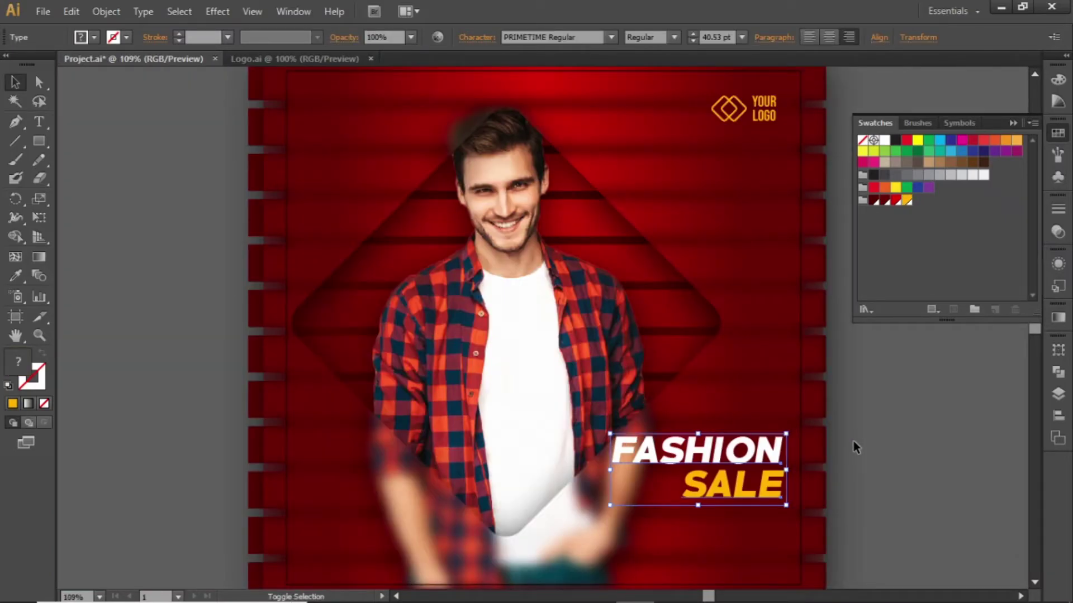
{"action": "key", "text": "Right"}
{"action": "key", "text": "Right"}
{"action": "key", "text": "Right"}
{"action": "key", "text": "Right"}
{"action": "key", "text": "Right"}
{"action": "key", "text": "Right"}
{"action": "key", "text": "Right"}
{"action": "key", "text": "Right"}
{"action": "key", "text": "Right"}
{"action": "key", "text": "Right"}
{"action": "key", "text": "Right"}
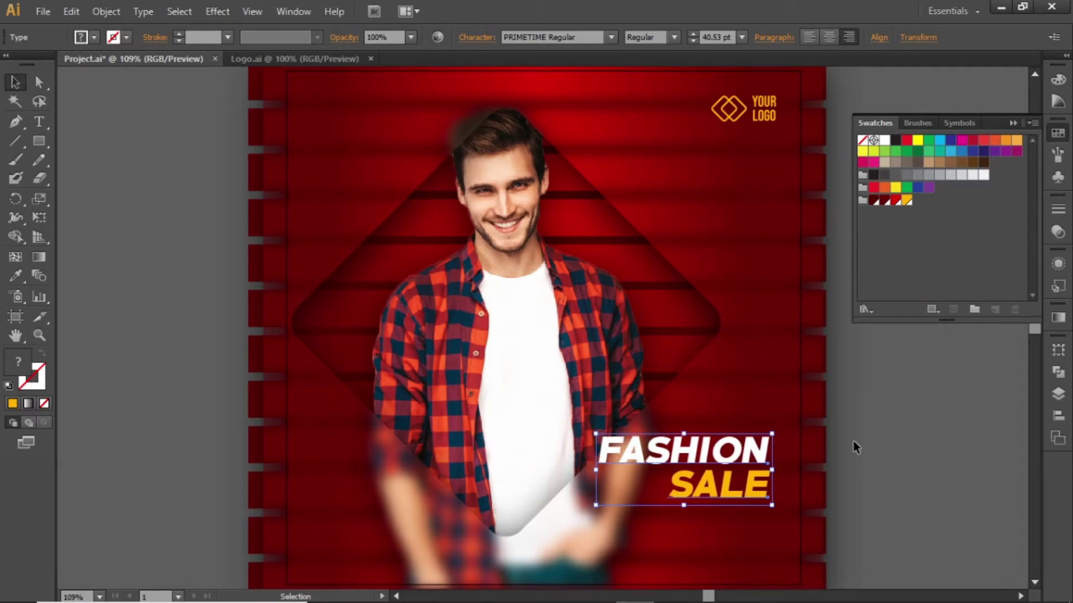
{"action": "left_click", "coordinate": [853, 441]}
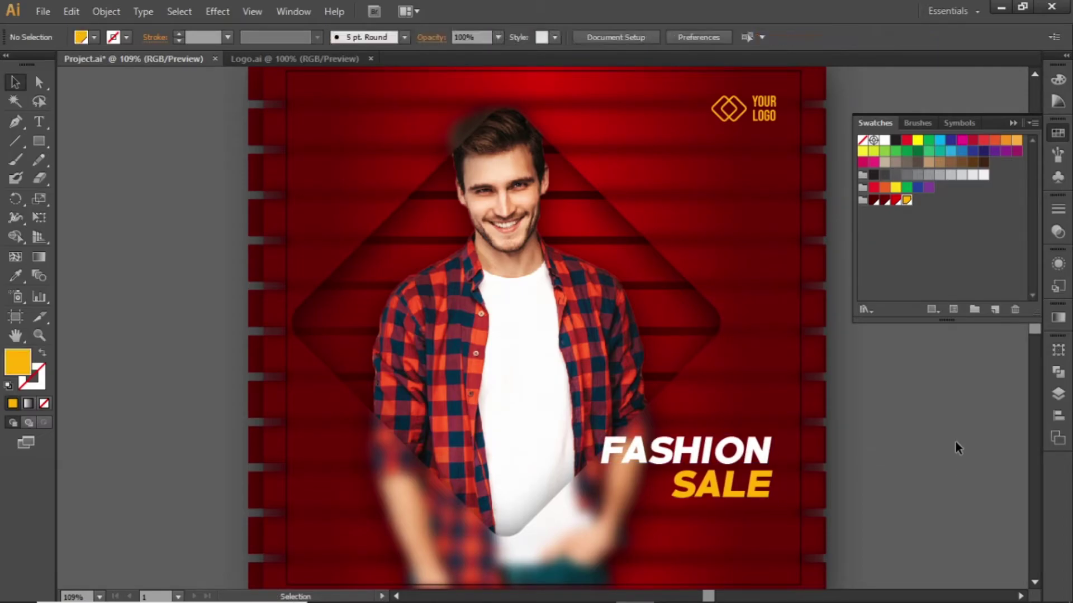
- Draw a yellow pill-shaped rounded rectangle near the banner's lower-left corner, reaching the model's blurred arm
{"action": "scroll", "coordinate": [870, 467], "scroll_direction": "down", "scroll_amount": 3}
{"action": "scroll", "coordinate": [869, 468], "scroll_direction": "right", "scroll_amount": 2}
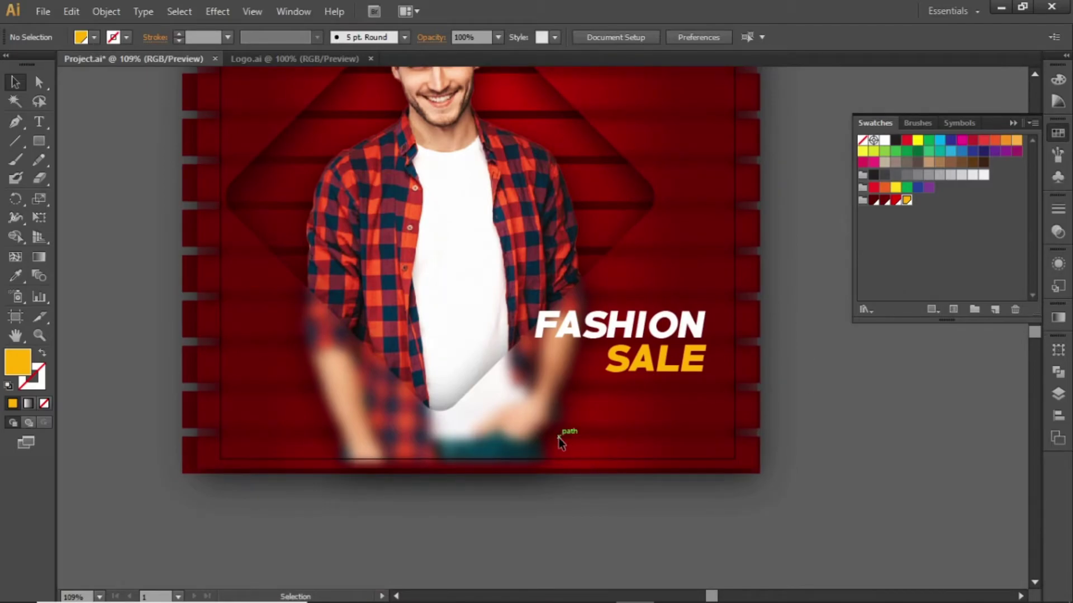
{"action": "left_click_drag", "start_coordinate": [183, 306], "coordinate": [670, 523]}
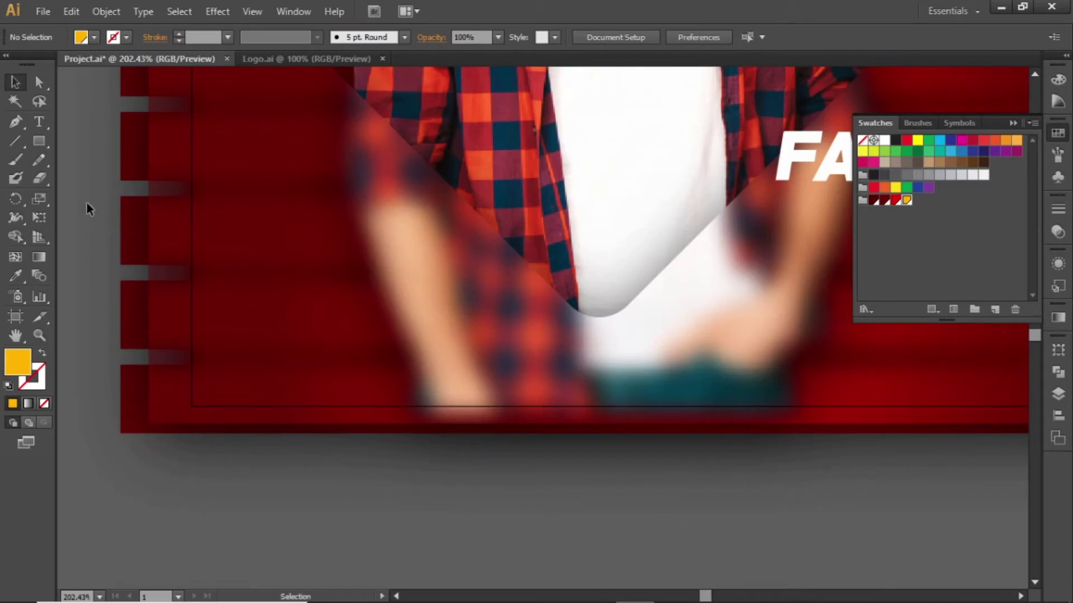
{"action": "left_click_drag", "start_coordinate": [30, 143], "coordinate": [131, 159]}
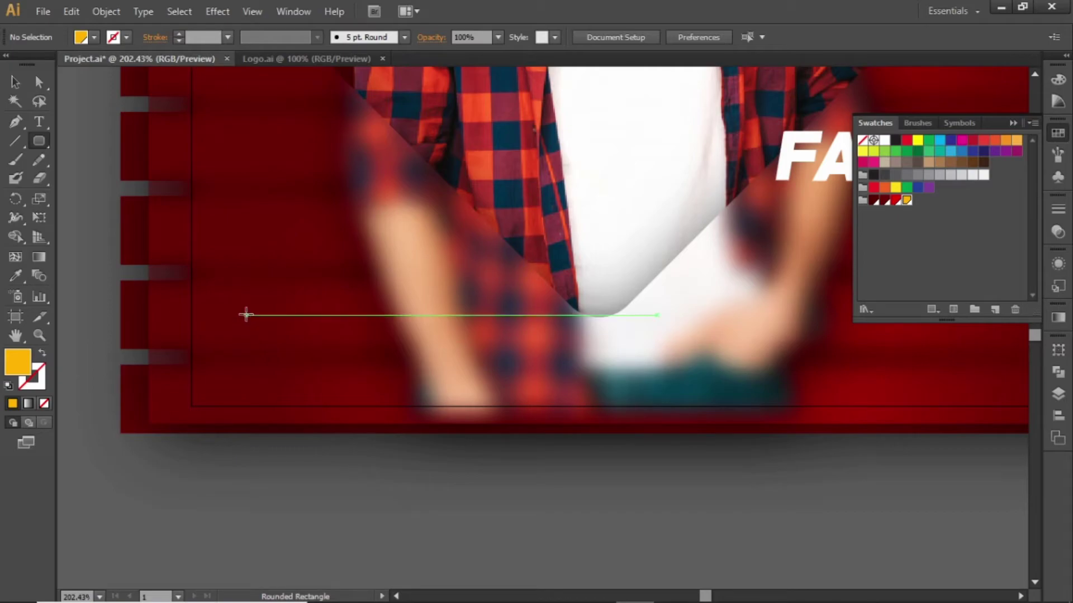
{"action": "left_click_drag", "start_coordinate": [245, 315], "coordinate": [441, 365]}
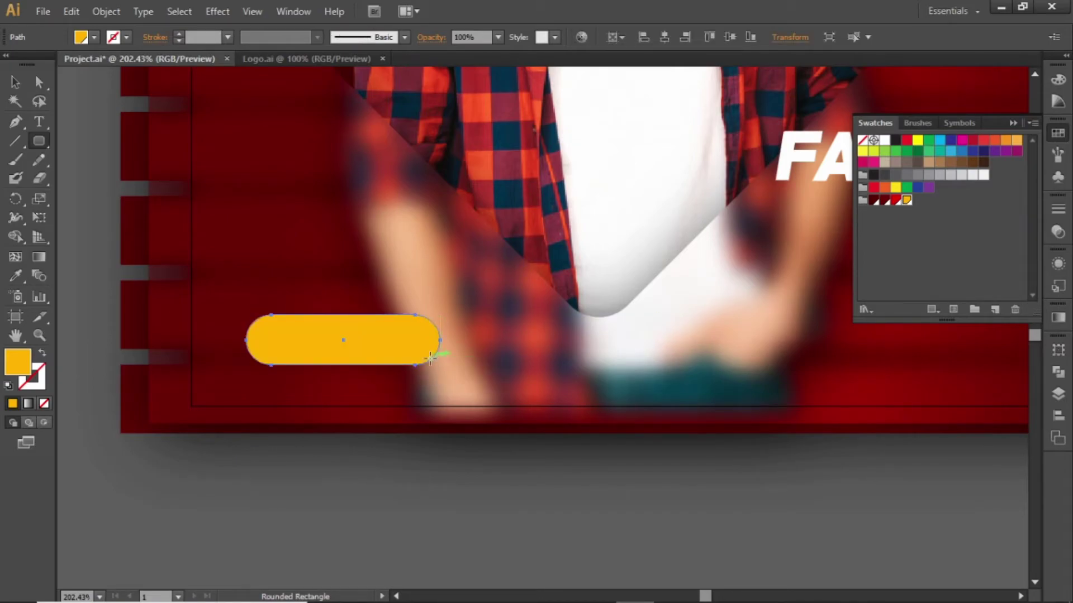
{"action": "key", "text": "v"}
{"action": "left_click_drag", "start_coordinate": [354, 345], "coordinate": [412, 359]}
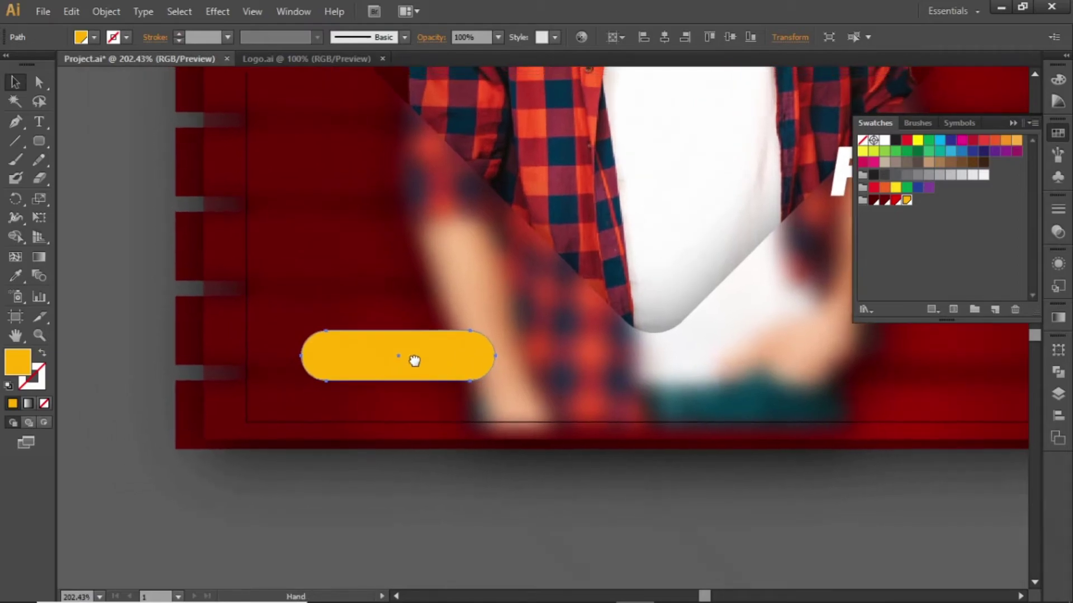
{"action": "left_click", "coordinate": [234, 292]}
- Add the text BUY NOW over the yellow pill shape, center its paragraph and move it onto the shape
{"action": "left_click", "coordinate": [38, 122]}
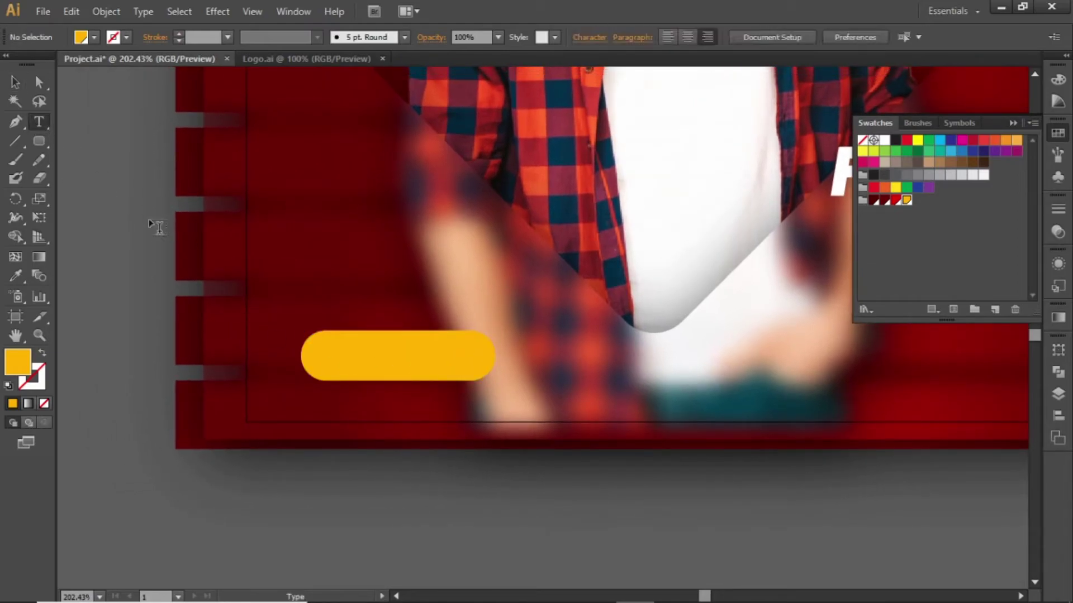
{"action": "left_click", "coordinate": [433, 366]}
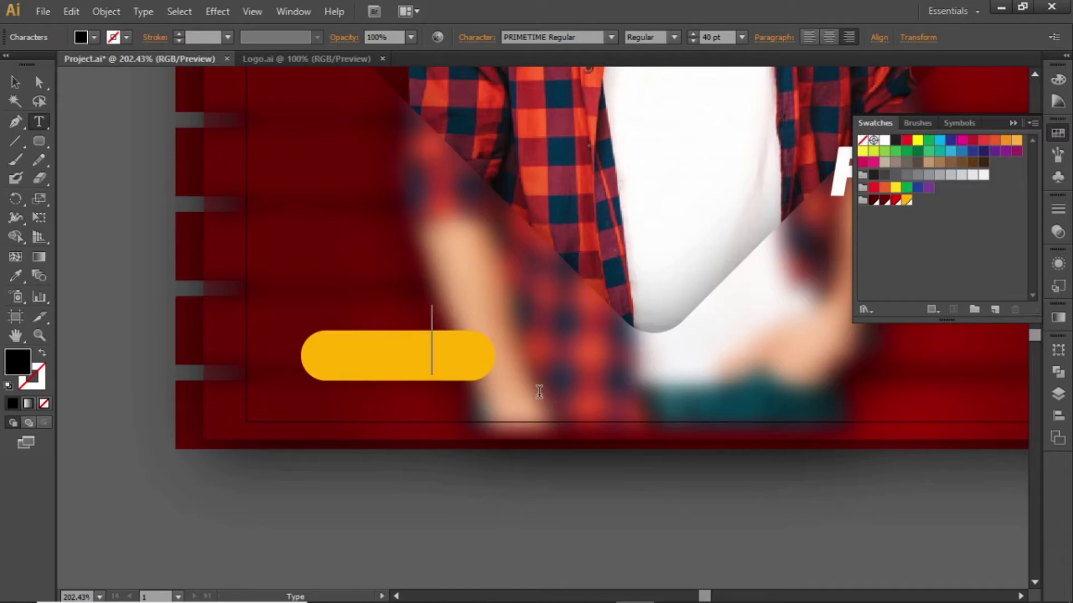
{"action": "type", "text": "BUY NOW"}
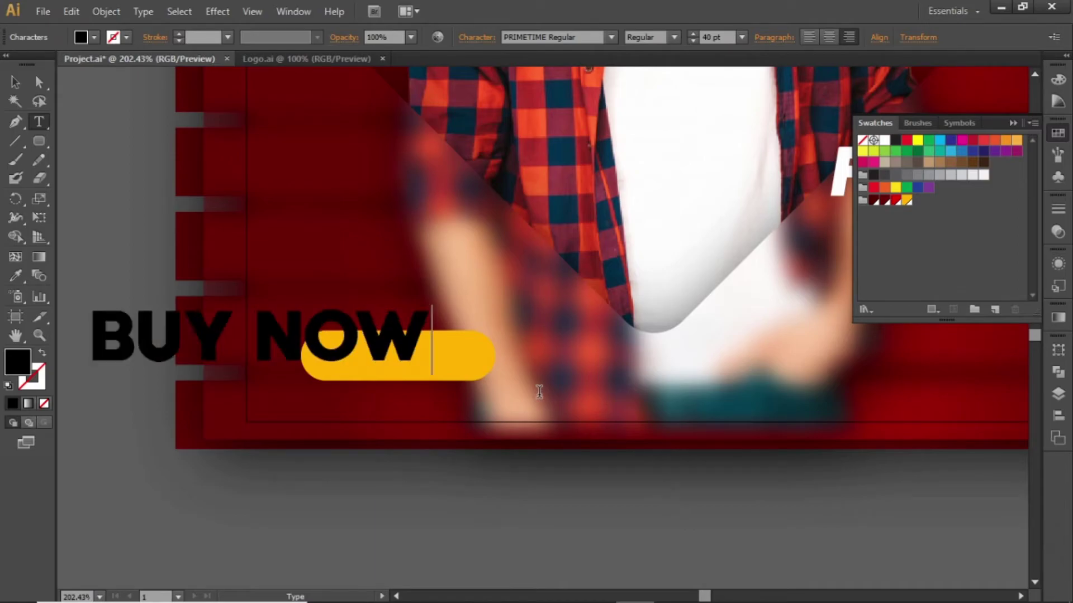
{"action": "key", "text": "Escape"}
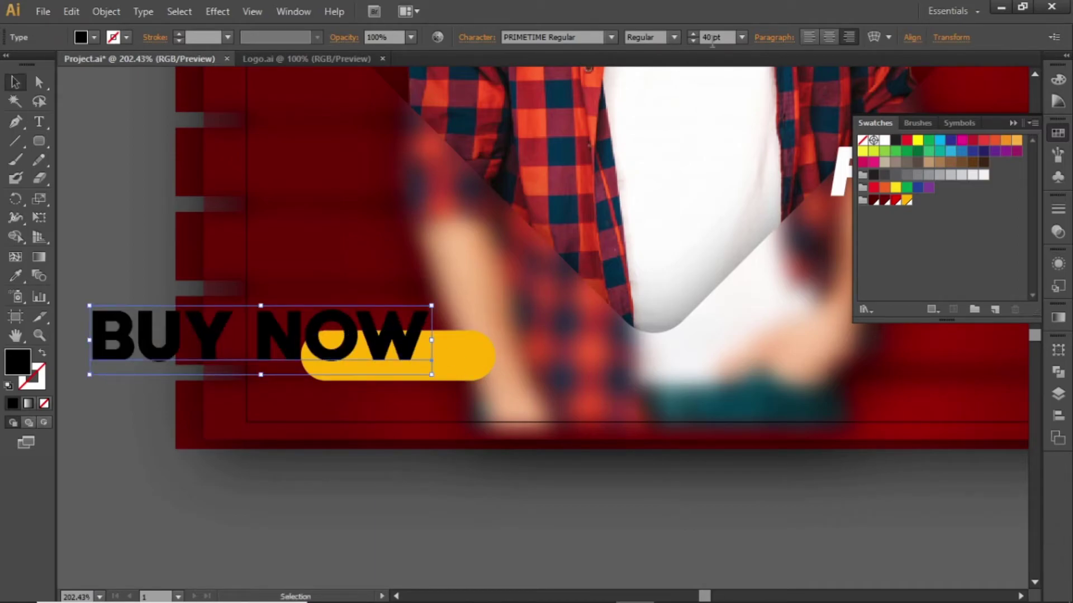
{"action": "left_click", "coordinate": [830, 37]}
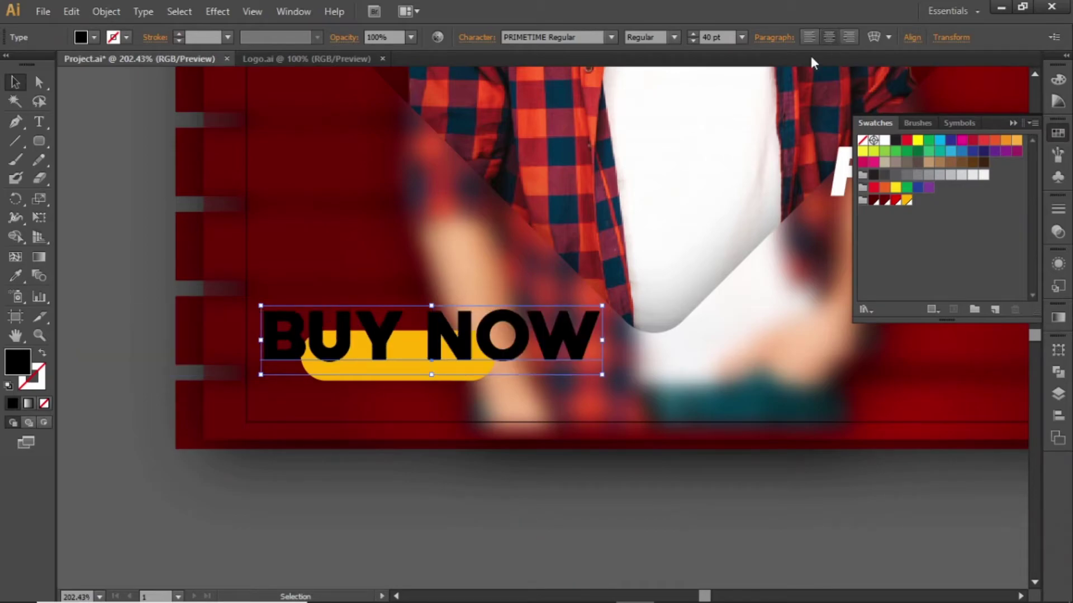
{"action": "left_click_drag", "start_coordinate": [456, 344], "coordinate": [443, 364]}
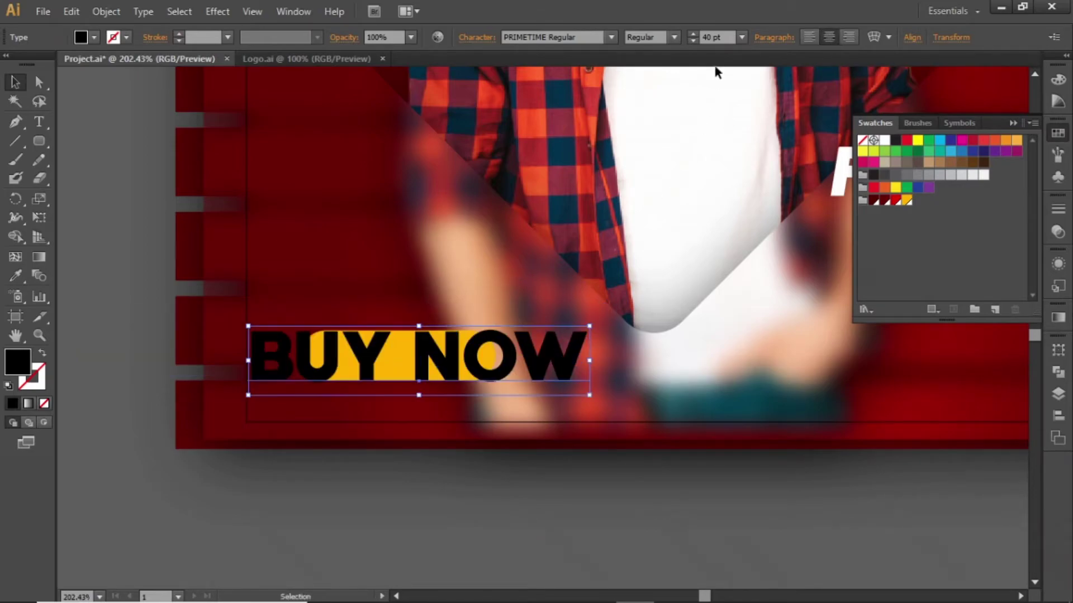
- Reduce the BUY NOW text's font size to 14 pt
{"action": "left_click", "coordinate": [721, 37]}
{"action": "type", "text": "30"}
{"action": "key", "text": "Down"}
{"action": "key", "text": "Down"}
{"action": "key", "text": "Down"}
{"action": "key", "text": "Down"}
{"action": "key", "text": "Down"}
{"action": "key", "text": "Down"}
{"action": "key", "text": "Down"}
{"action": "key", "text": "Down"}
{"action": "key", "text": "Down"}
{"action": "key", "text": "Down"}
{"action": "key", "text": "Down"}
{"action": "key", "text": "Down"}
{"action": "key", "text": "Down"}
{"action": "key", "text": "Down"}
{"action": "key", "text": "Down"}
{"action": "key", "text": "Down"}
{"action": "key", "text": "Down"}
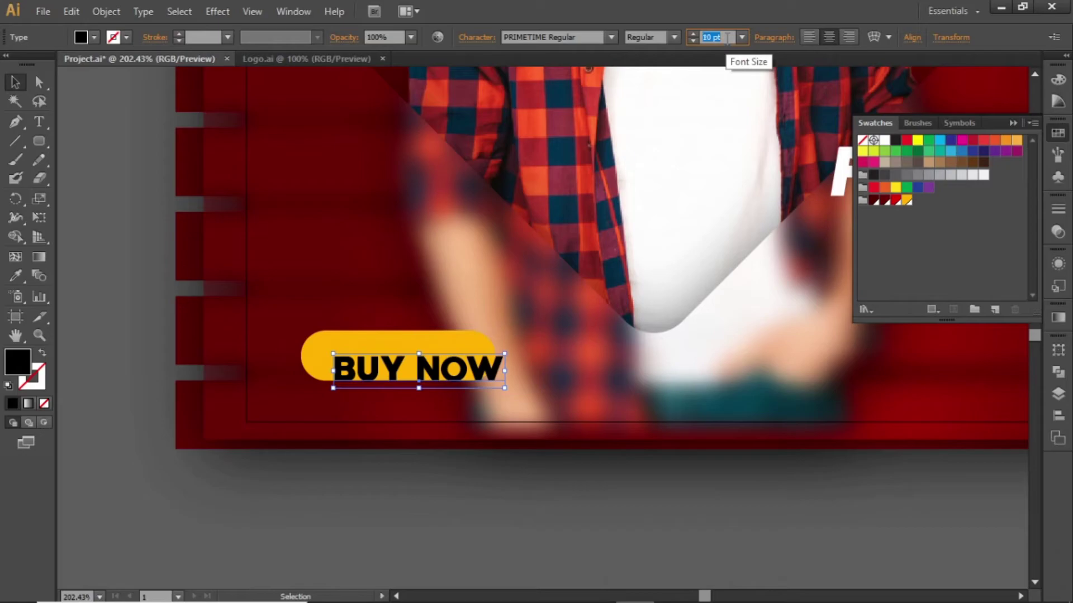
{"action": "key", "text": "Up"}
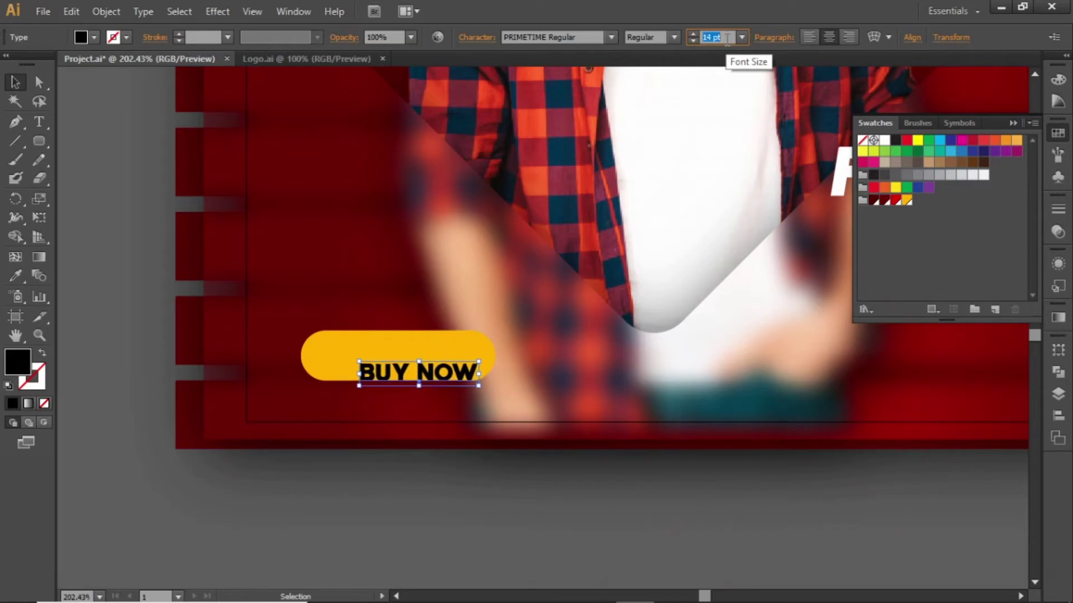
{"action": "left_click", "coordinate": [727, 37]}
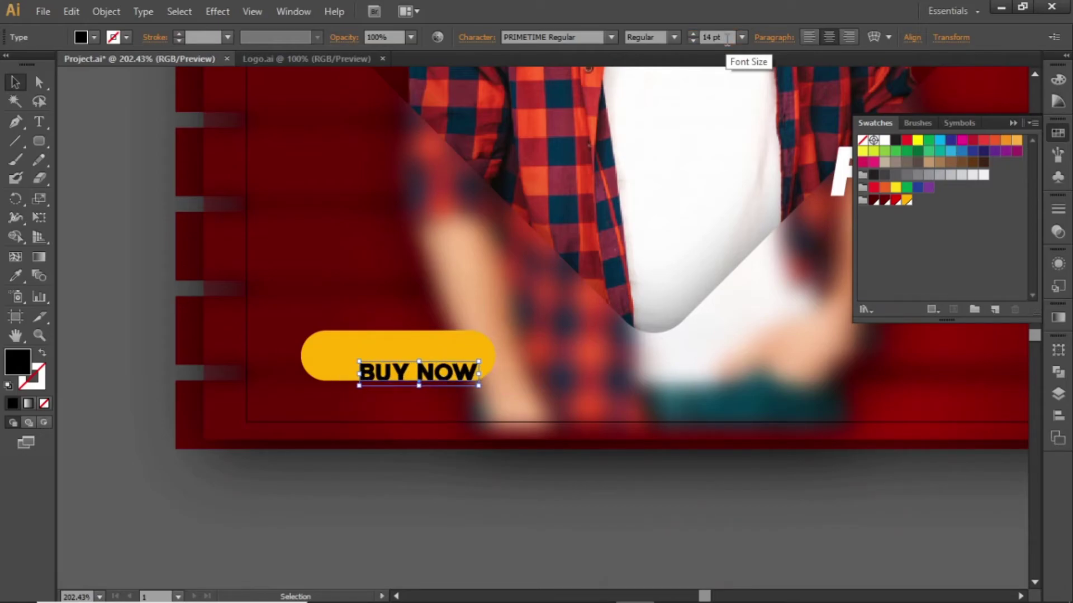
- Center the BUY NOW text horizontally and vertically on the yellow pill shape
{"action": "left_click", "coordinate": [464, 343], "text": "shift"}
{"action": "left_click", "coordinate": [520, 37]}
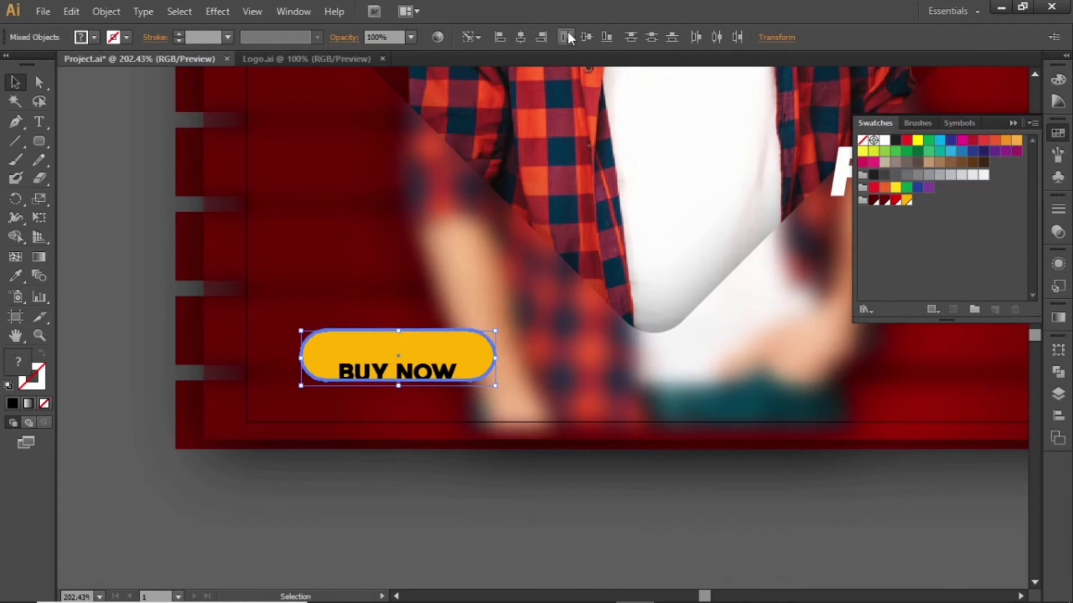
{"action": "left_click", "coordinate": [586, 37]}
{"action": "left_click", "coordinate": [582, 231]}
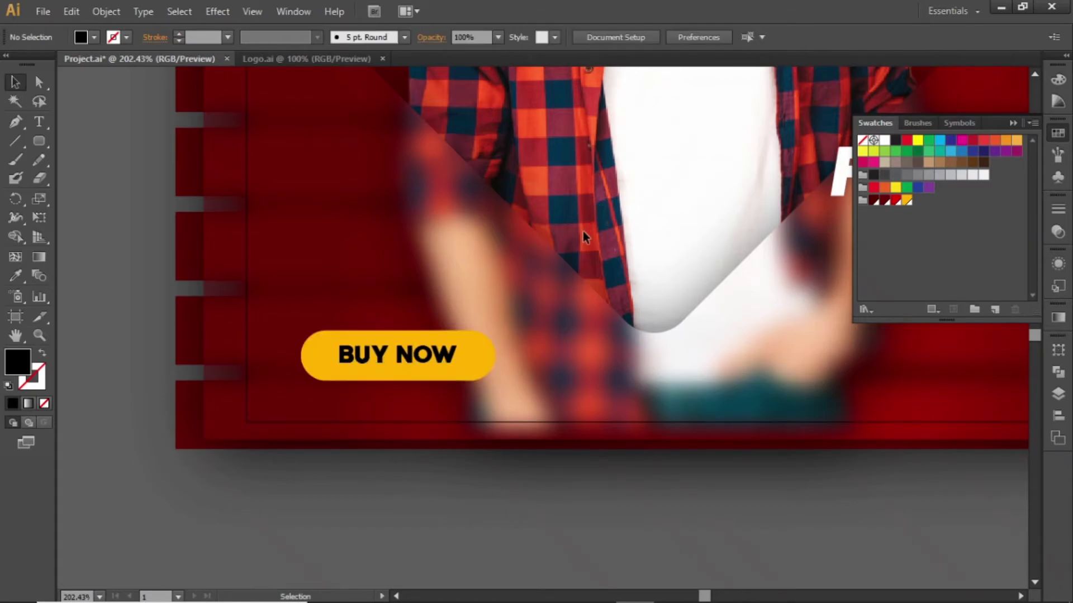
- Fill the BUY NOW text with the darkest maroon global swatch
{"action": "left_click", "coordinate": [418, 362]}
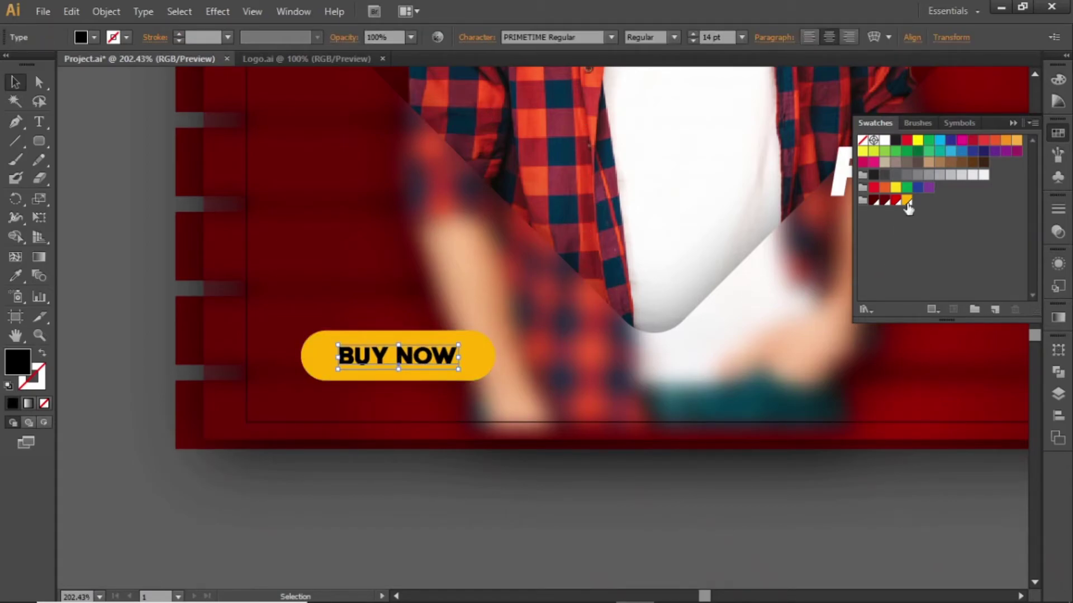
{"action": "left_click", "coordinate": [874, 201]}
{"action": "left_click", "coordinate": [671, 321]}
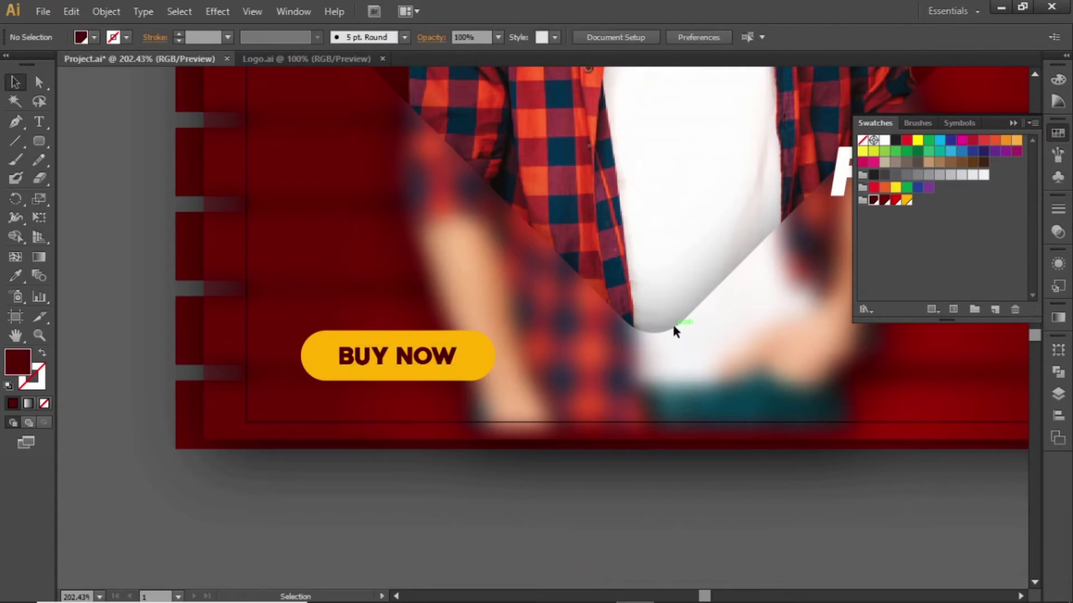
{"action": "key", "text": "ctrl+minus"}
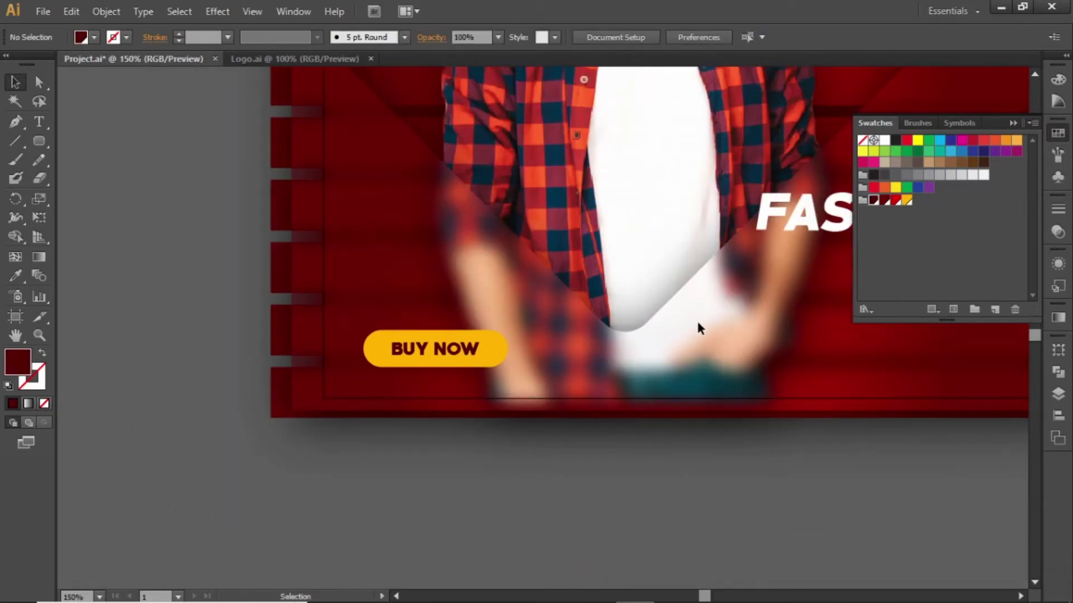
- Duplicate the BUY NOW text onto the open red area below SALE and fill the copy with white
{"action": "left_click_drag", "start_coordinate": [697, 324], "coordinate": [542, 347]}
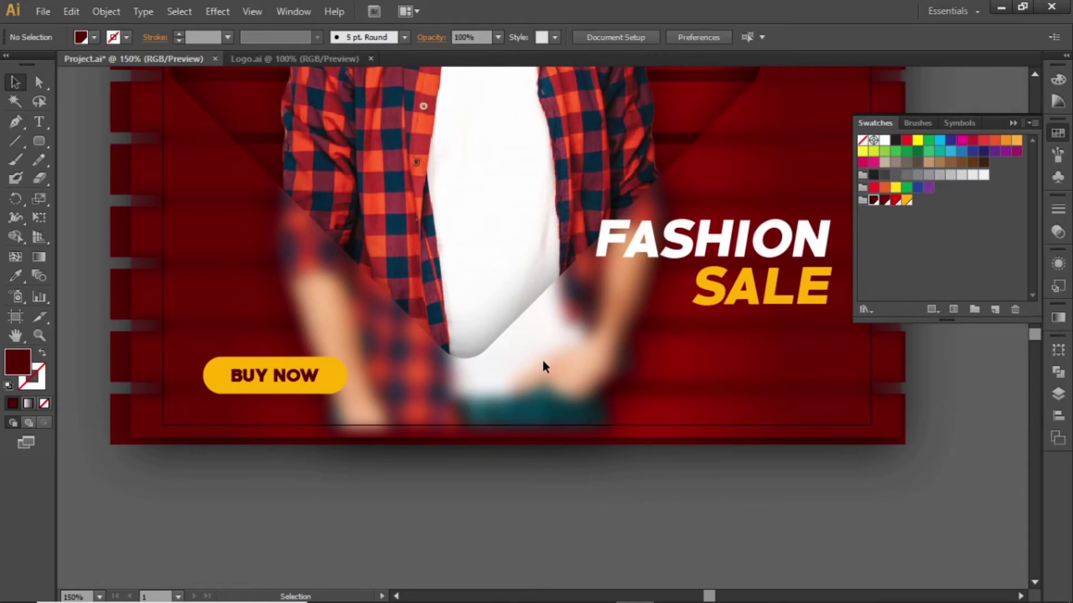
{"action": "left_click", "coordinate": [724, 244]}
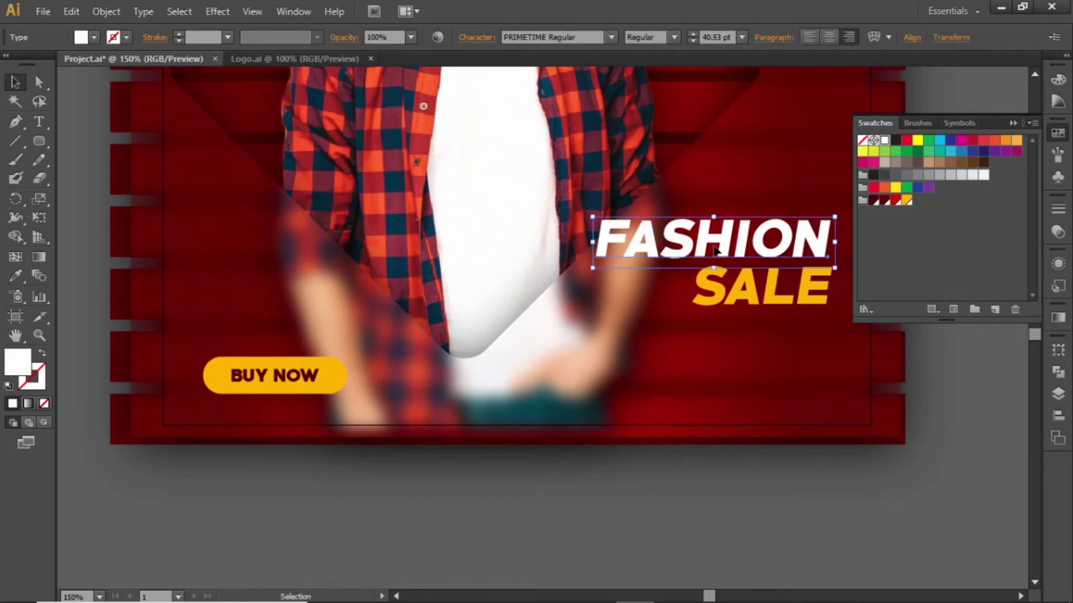
{"action": "left_click", "coordinate": [486, 344]}
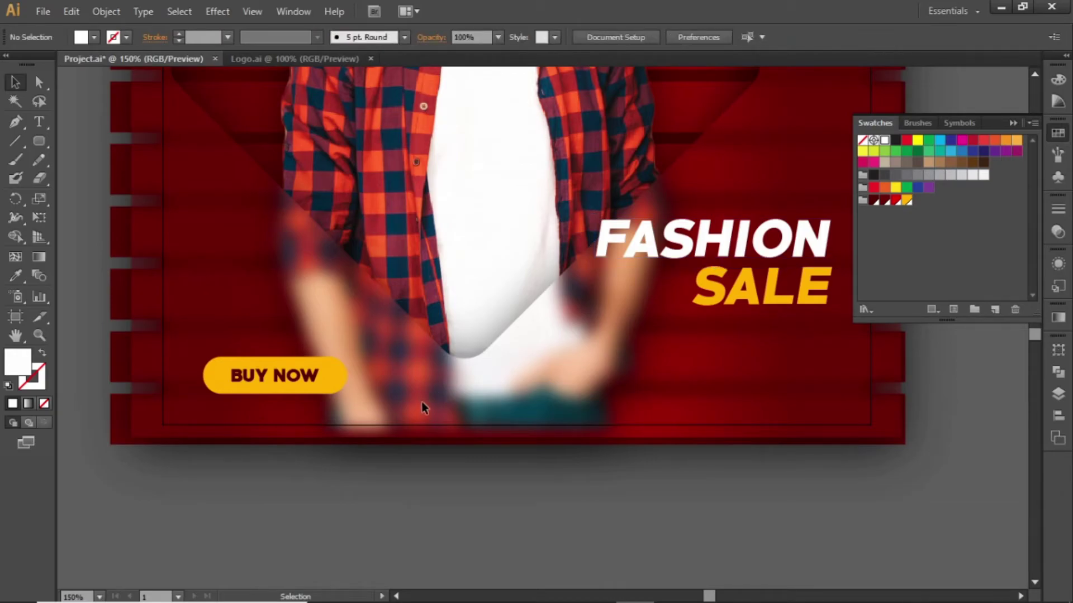
{"action": "left_click", "coordinate": [307, 382]}
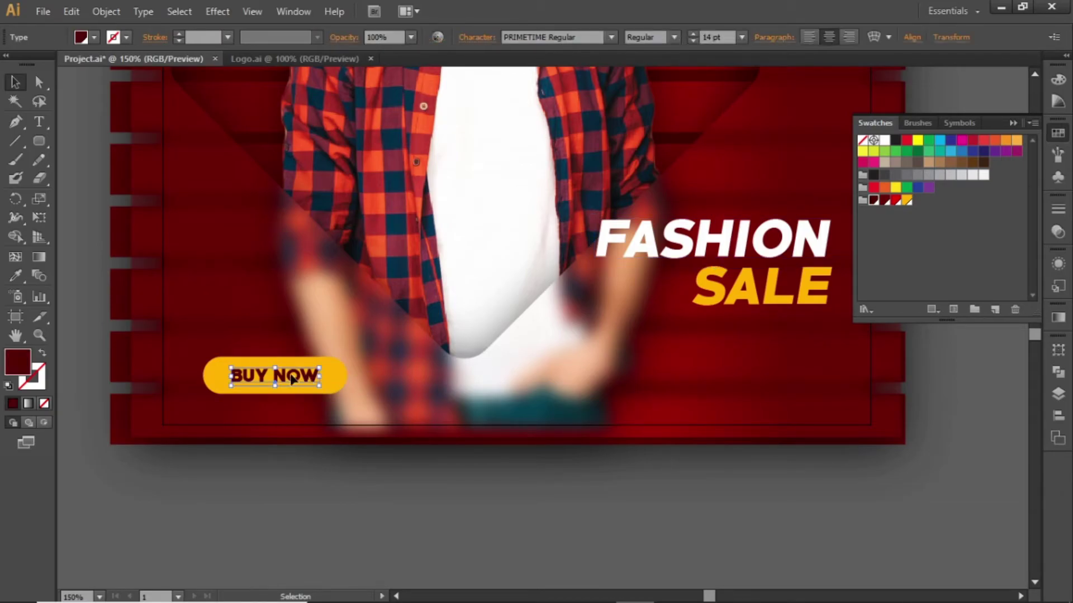
{"action": "left_click_drag", "start_coordinate": [292, 377], "coordinate": [802, 379]}
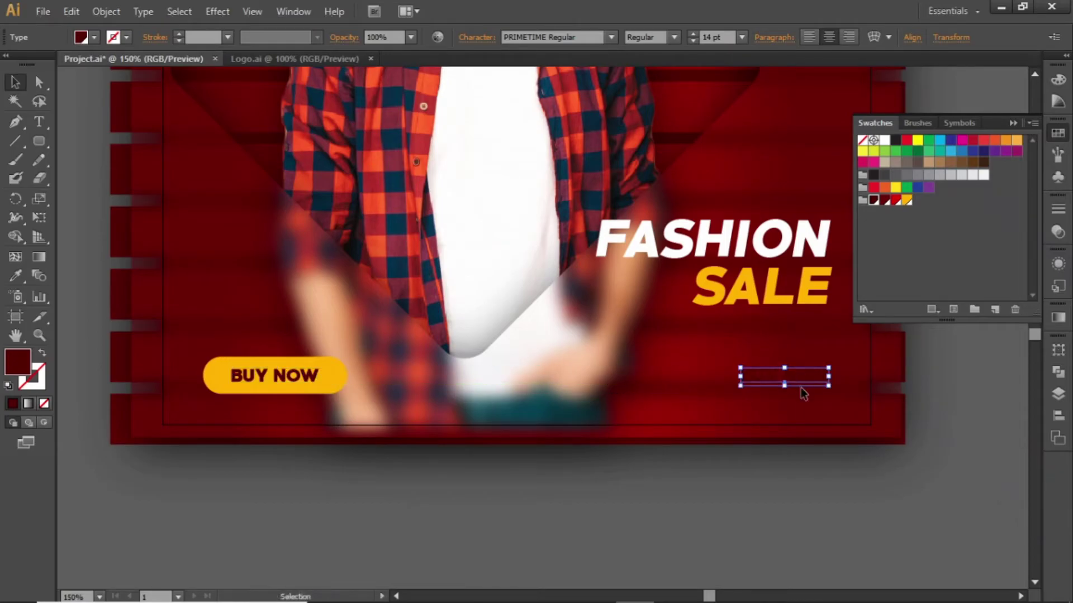
{"action": "left_click", "coordinate": [885, 141]}
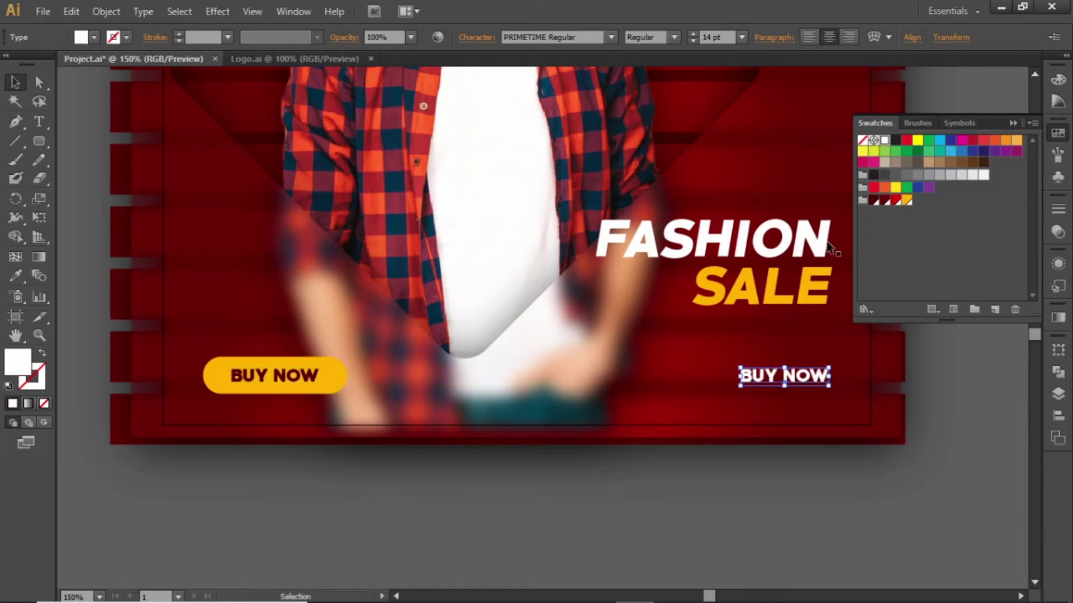
- Change the white BUY NOW copy's font to Montserrat
{"action": "left_click", "coordinate": [561, 41]}
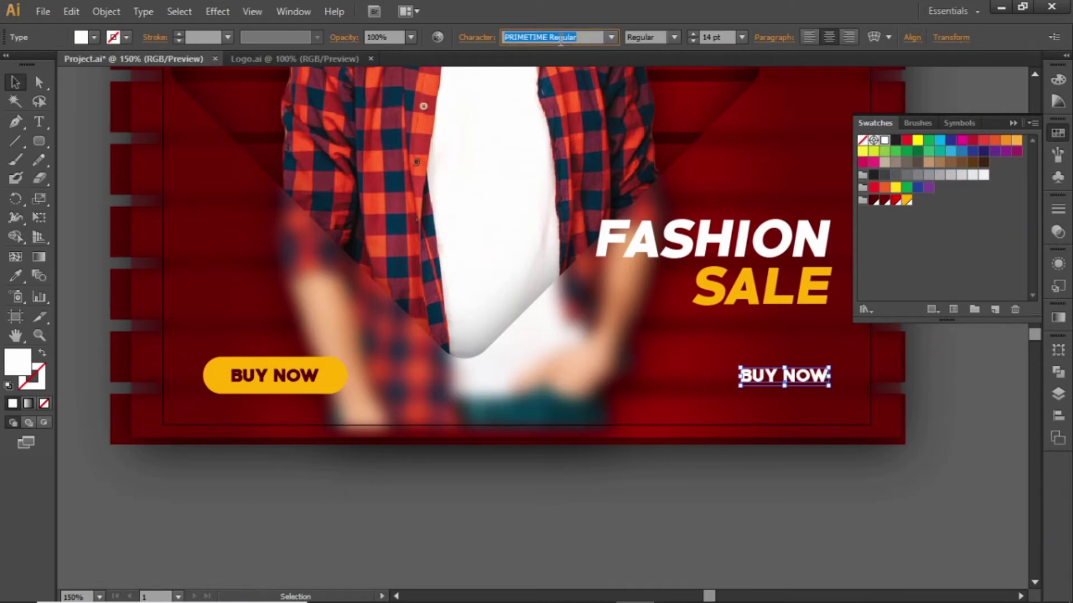
{"action": "type", "text": "Montserrat"}
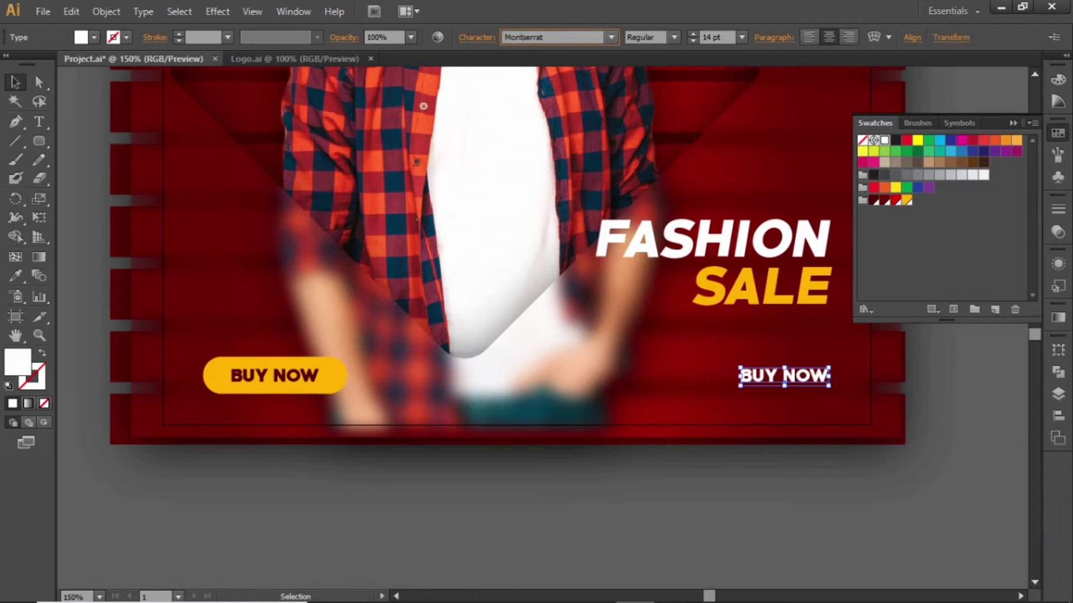
{"action": "key", "text": "Return"}
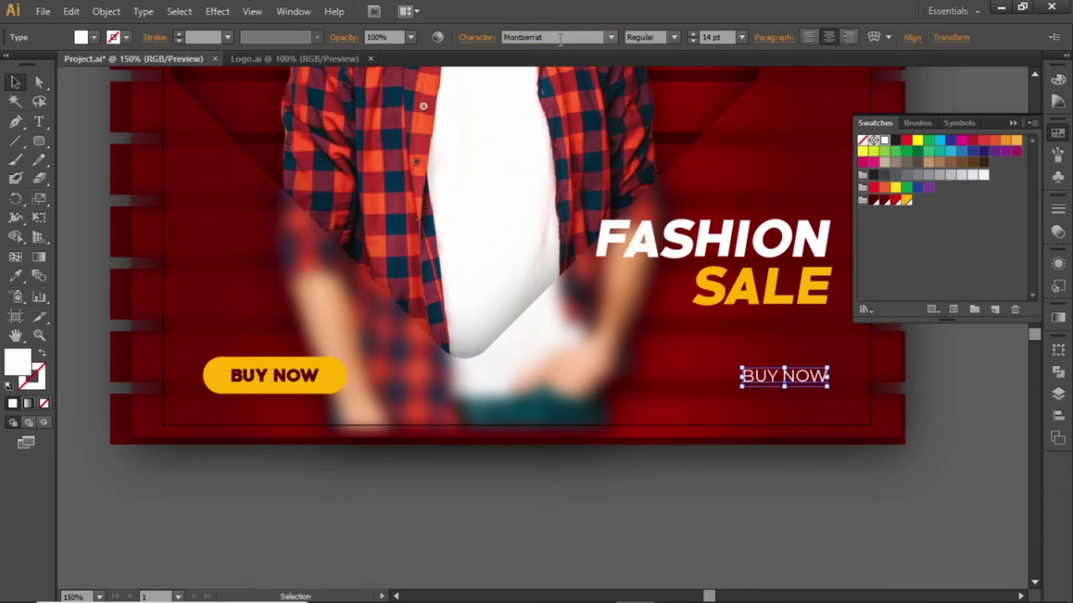
- Replace the copied BUY NOW wording below SALE with the contact phone number
{"action": "double_click", "coordinate": [803, 388]}
{"action": "key", "text": "ctrl+a"}
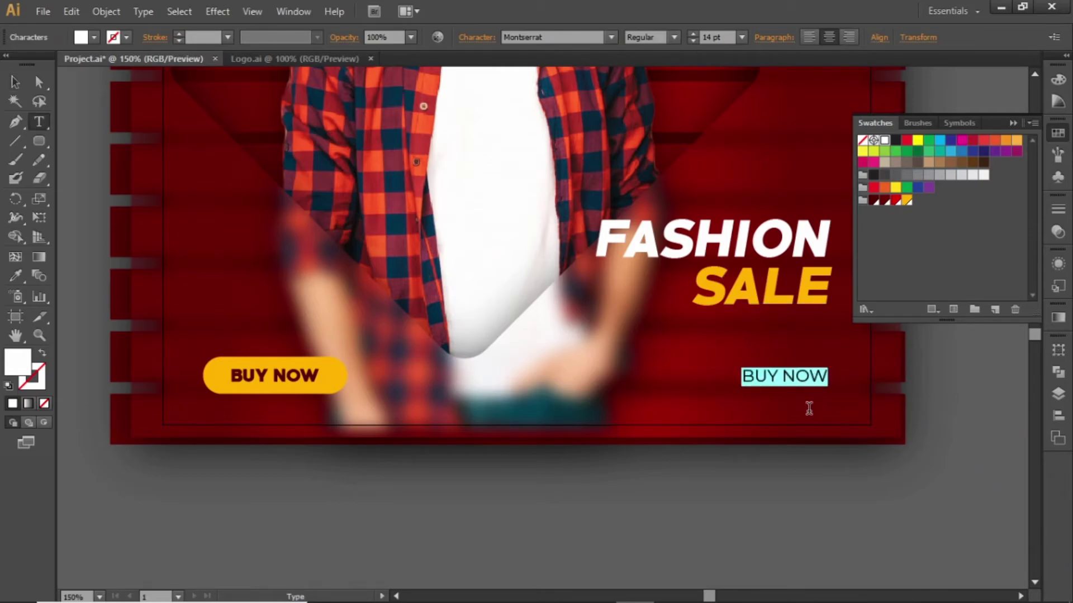
{"action": "type", "text": "+00123"}
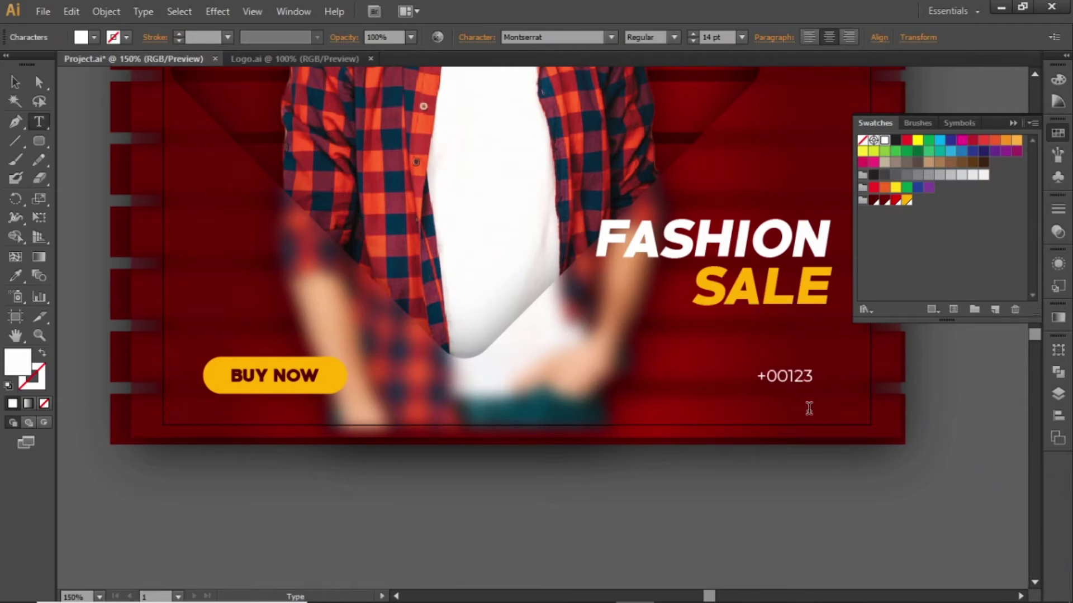
{"action": "type", "text": "-4567-8910"}
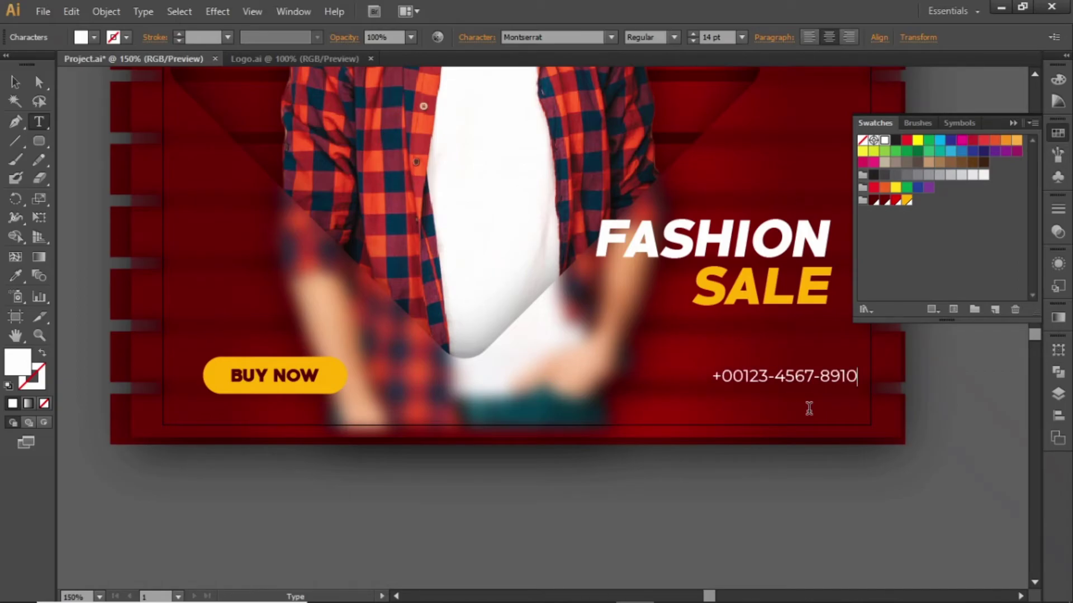
{"action": "key", "text": "Escape"}
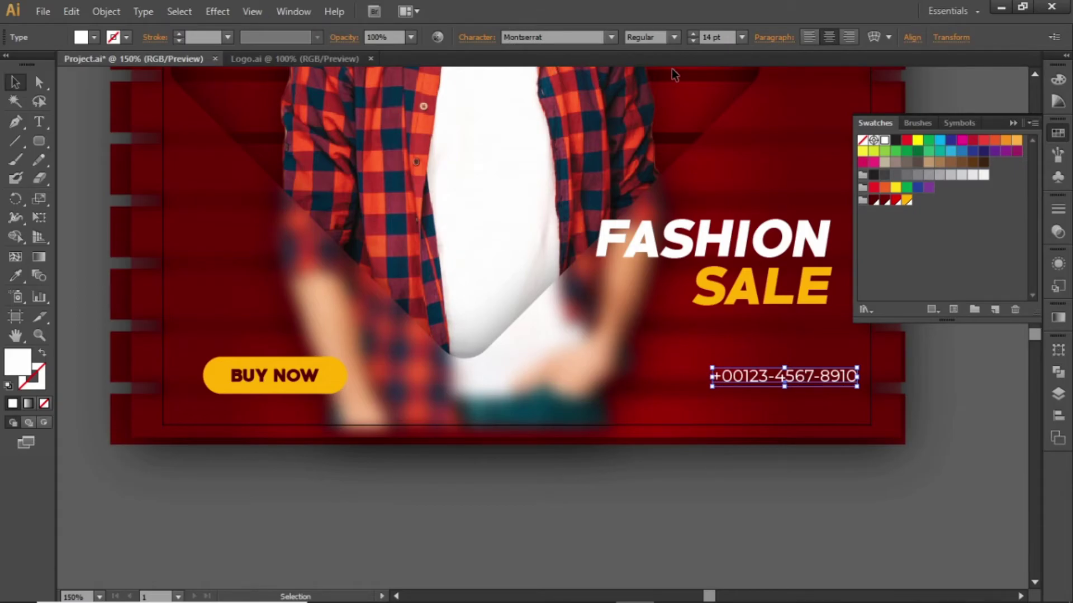
- Set the phone number text to Bold and move it so its right end lines up with the SALE headline
{"action": "left_click", "coordinate": [674, 37]}
{"action": "left_click", "coordinate": [666, 72]}
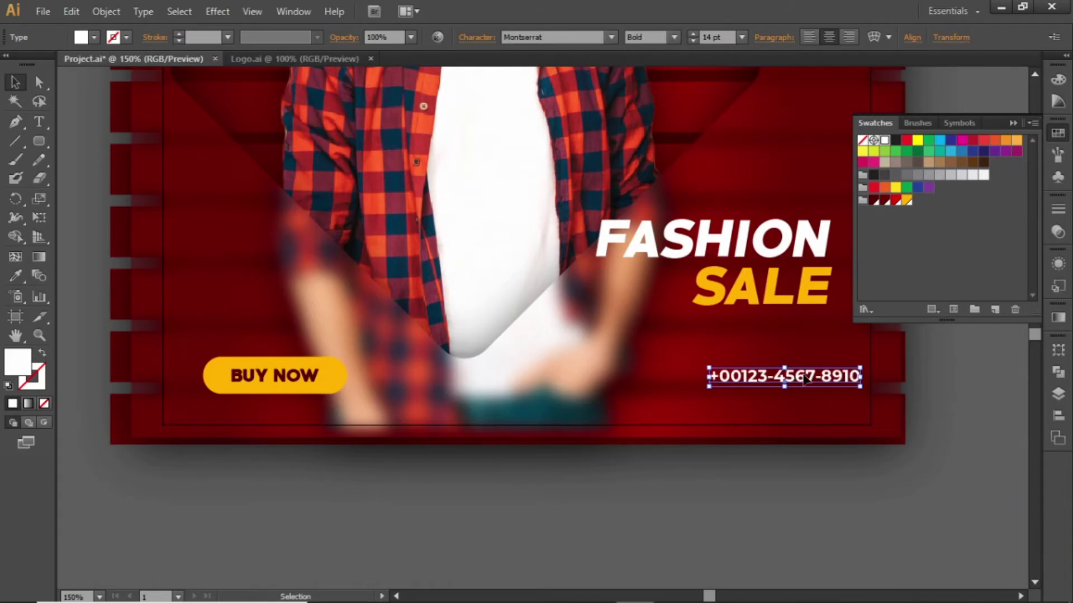
{"action": "left_click_drag", "start_coordinate": [810, 378], "coordinate": [779, 379]}
{"action": "left_click", "coordinate": [993, 393]}
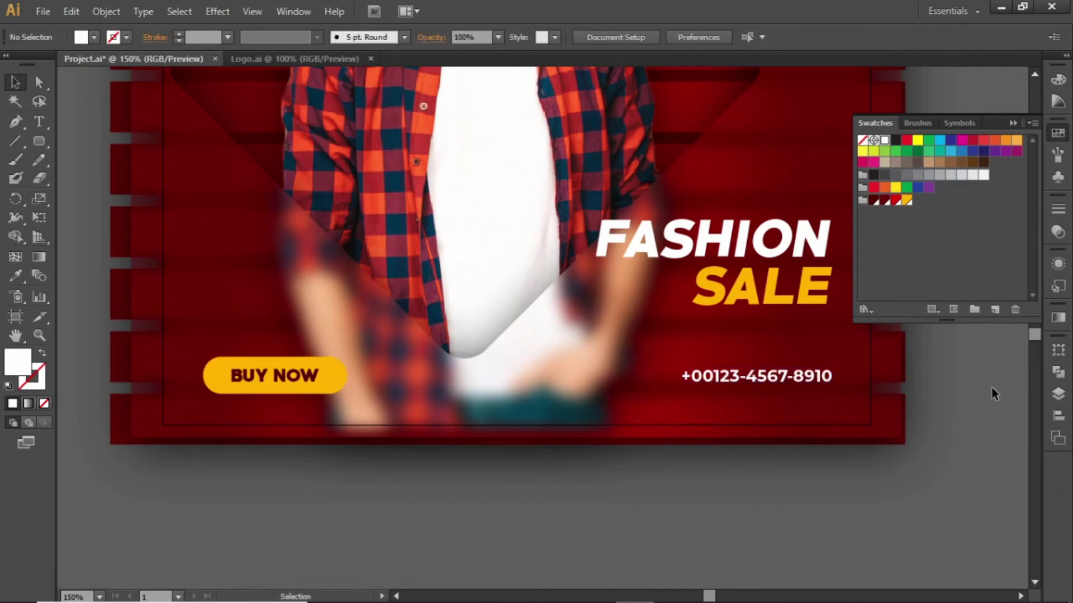
{"action": "key", "text": "Escape"}
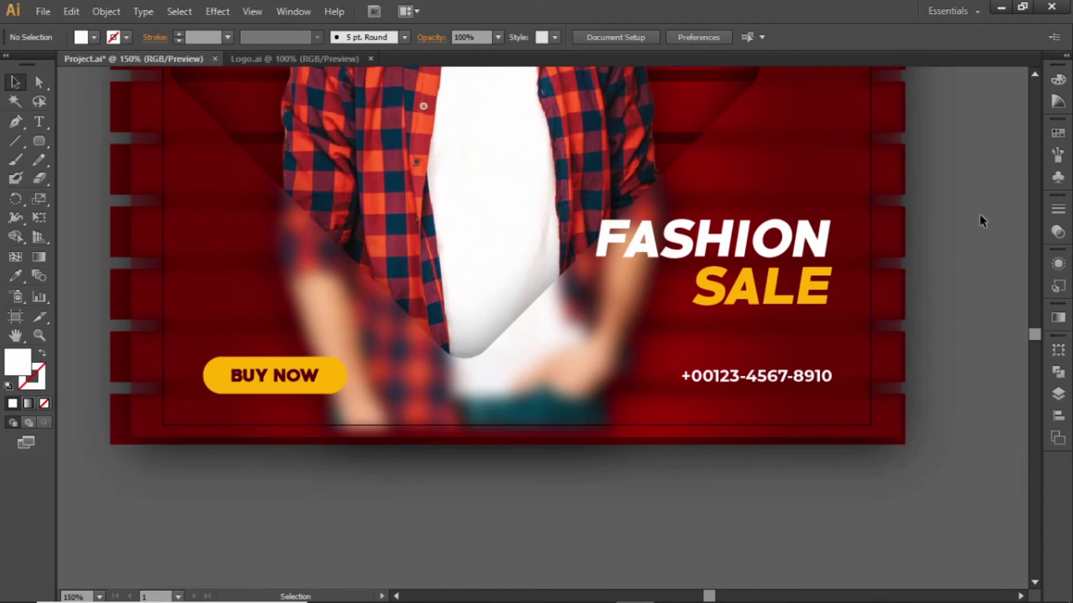
- Draw a white circle with the Ellipse tool near the banner's upper-left corner and scale it down to a small dot
{"action": "key", "text": "ctrl+0"}
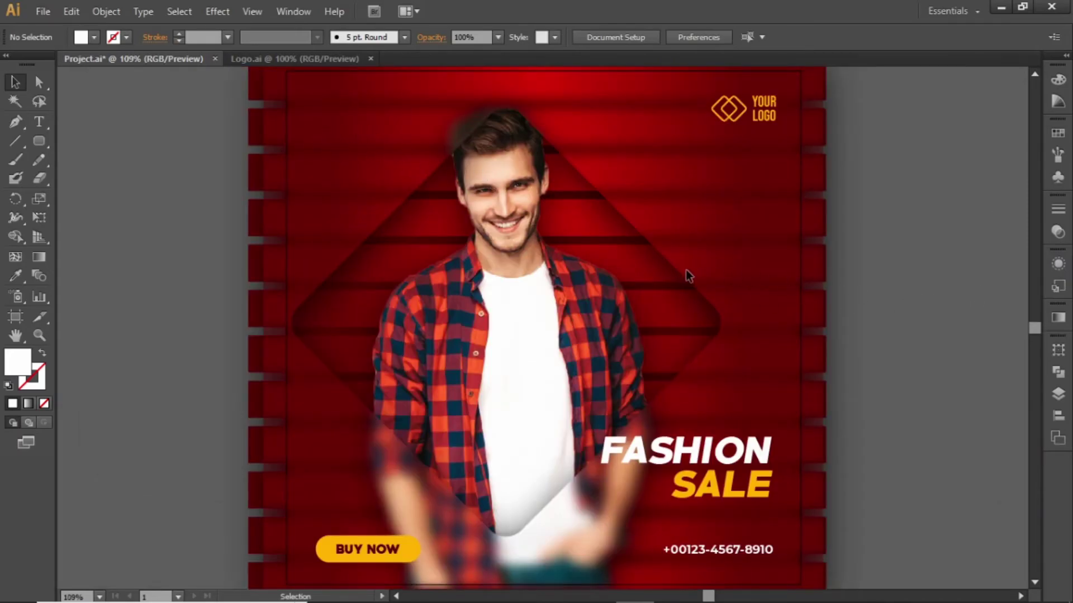
{"action": "left_click_drag", "start_coordinate": [413, 190], "coordinate": [492, 301]}
{"action": "key", "text": "z"}
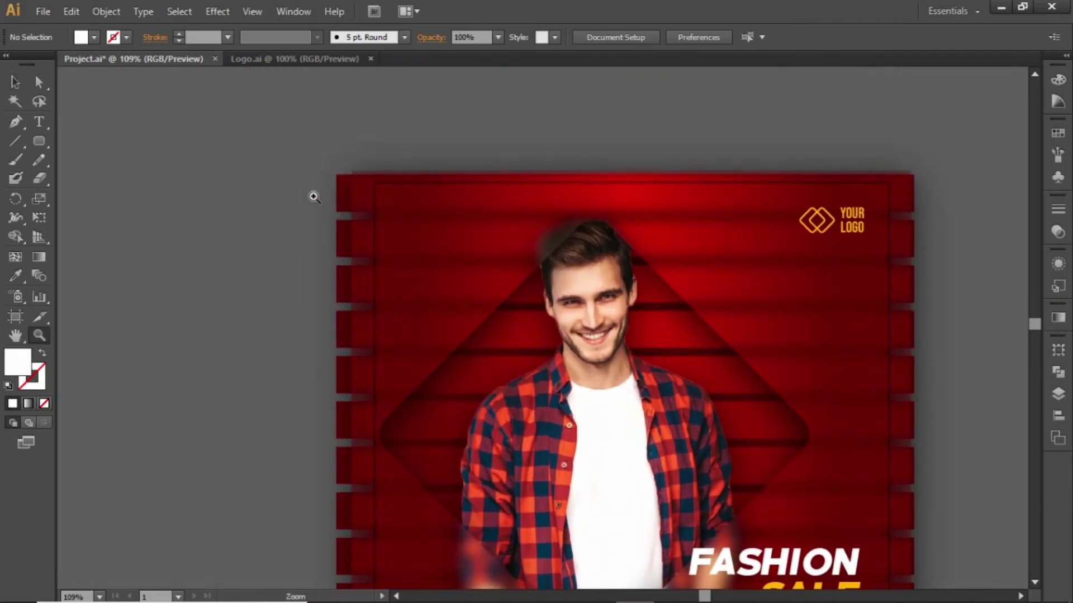
{"action": "left_click_drag", "start_coordinate": [296, 189], "coordinate": [566, 371]}
{"action": "key", "text": "v"}
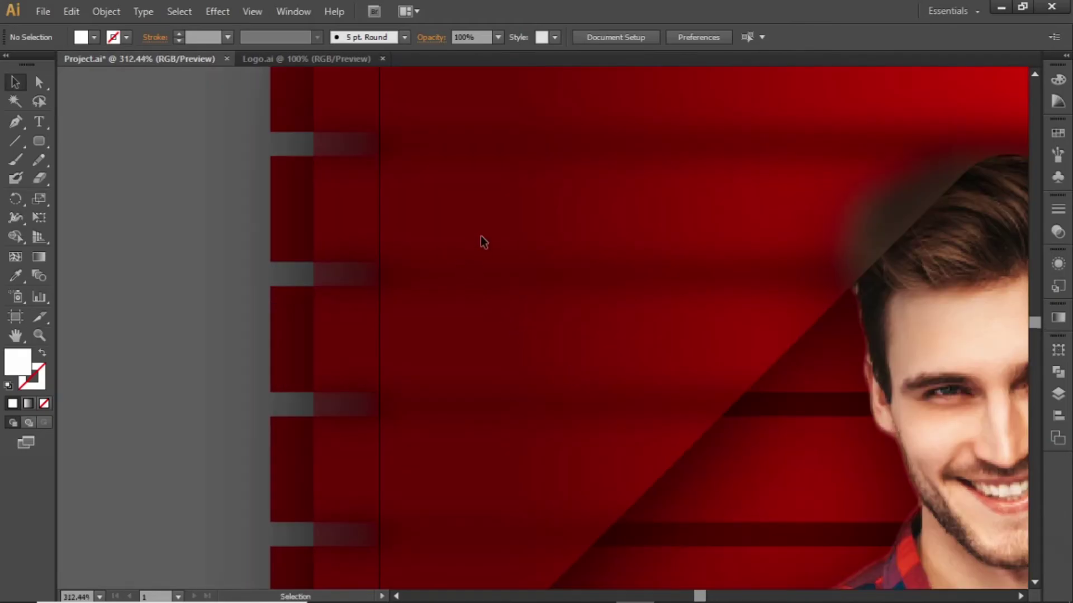
{"action": "left_click_drag", "start_coordinate": [478, 239], "coordinate": [415, 329]}
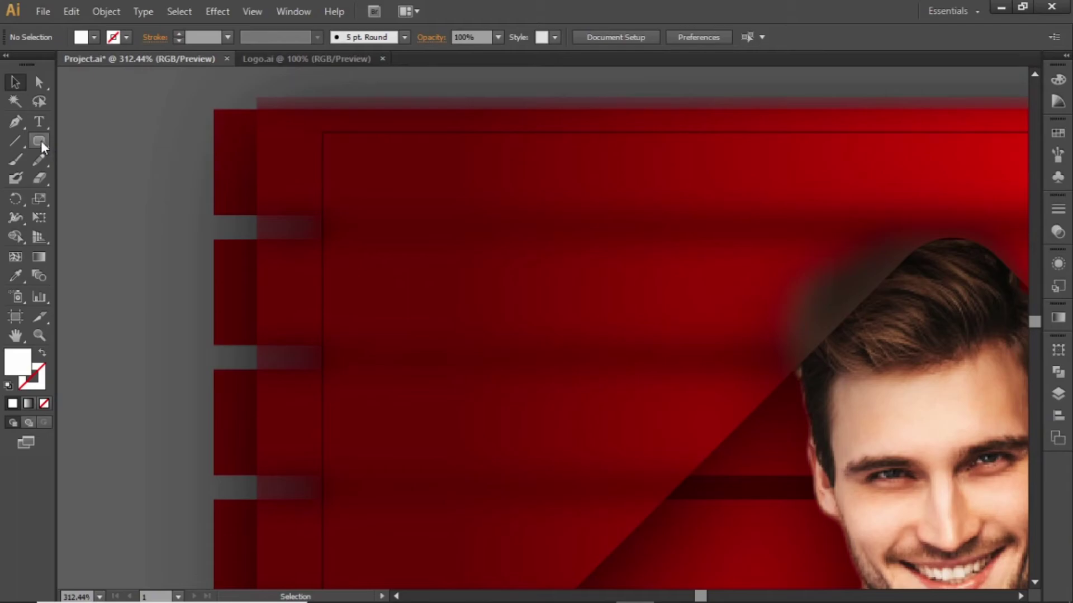
{"action": "left_click_drag", "start_coordinate": [42, 141], "coordinate": [152, 177]}
{"action": "left_click_drag", "start_coordinate": [400, 241], "coordinate": [447, 288]}
{"action": "key", "text": "v"}
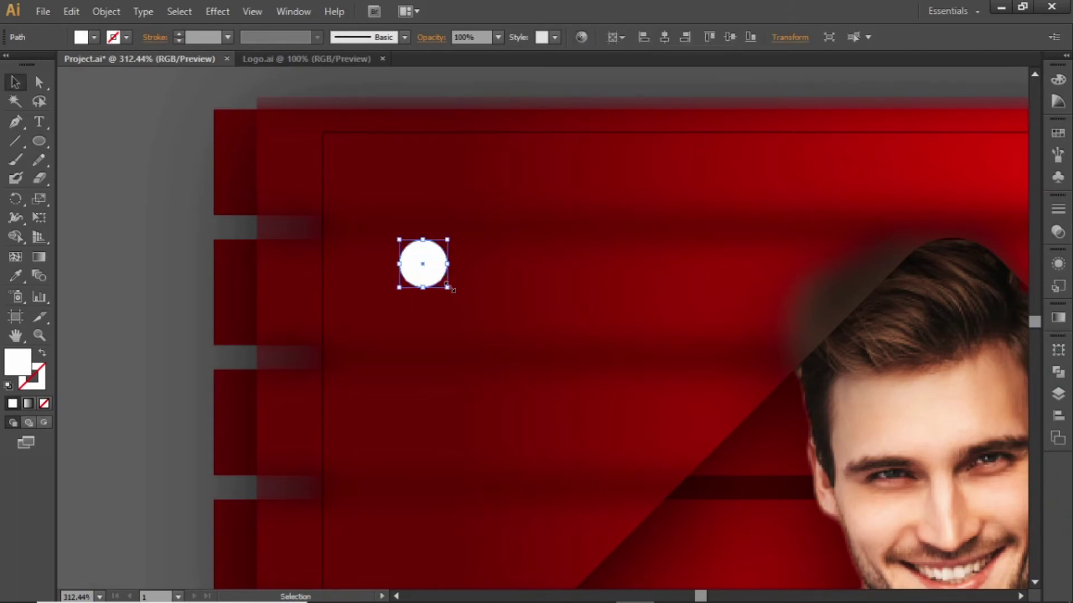
{"action": "left_click_drag", "start_coordinate": [452, 288], "coordinate": [413, 253]}
- Copy the small white dot with Transform Each, using a 10 px horizontal move
{"action": "key", "text": "ctrl+plus"}
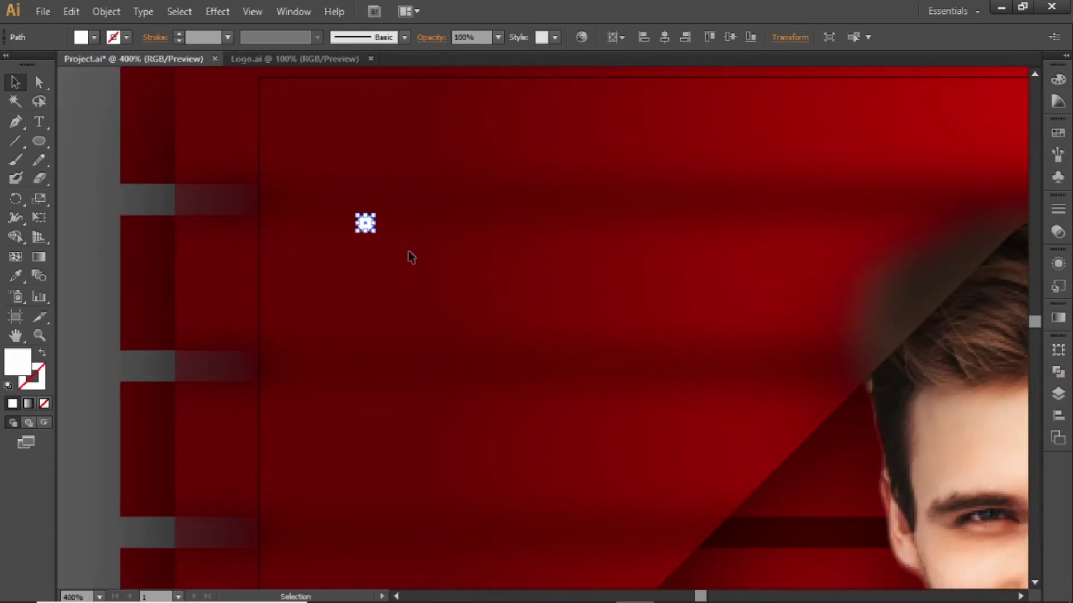
{"action": "right_click", "coordinate": [370, 227]}
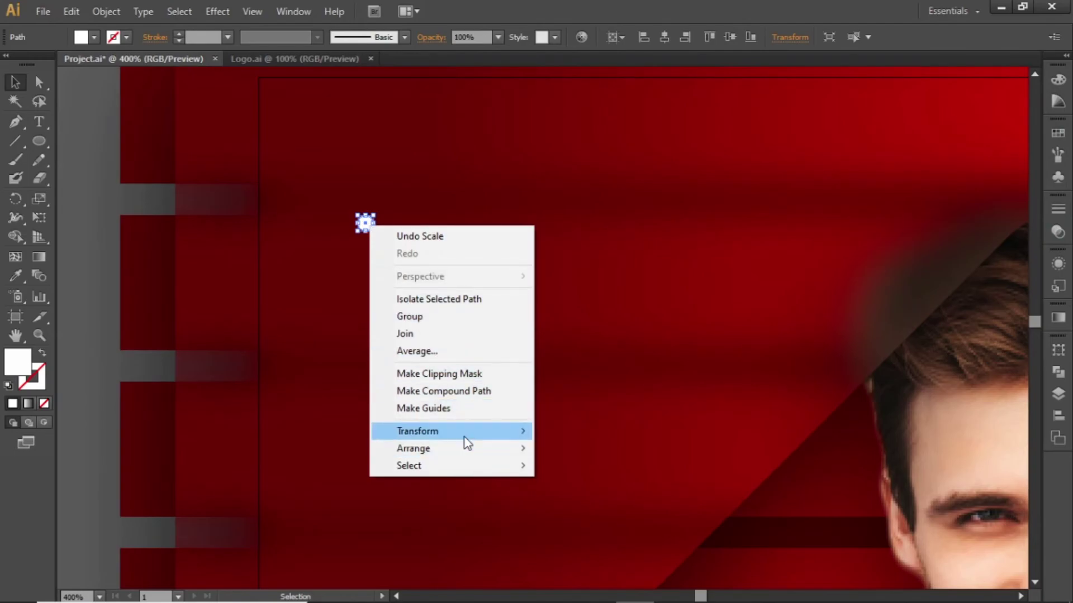
{"action": "mouse_move", "coordinate": [467, 435]}
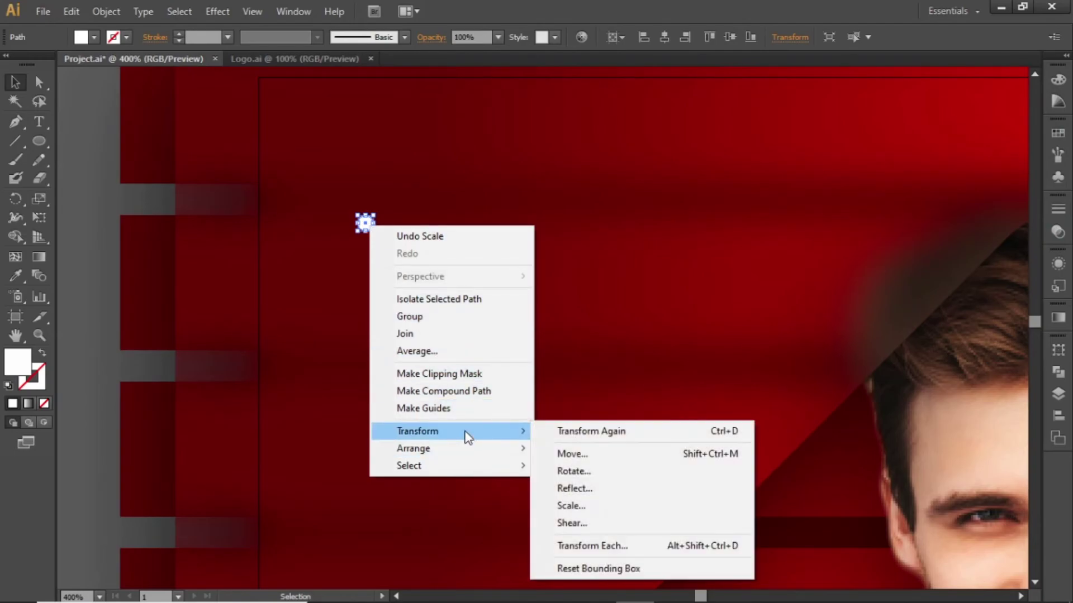
{"action": "left_click", "coordinate": [635, 548]}
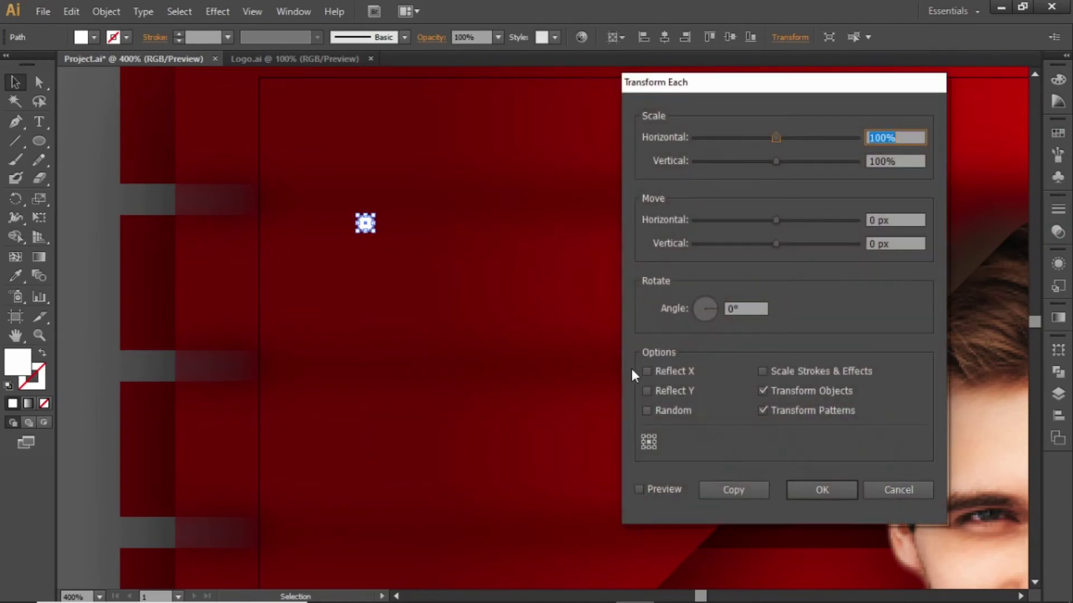
{"action": "left_click", "coordinate": [892, 218]}
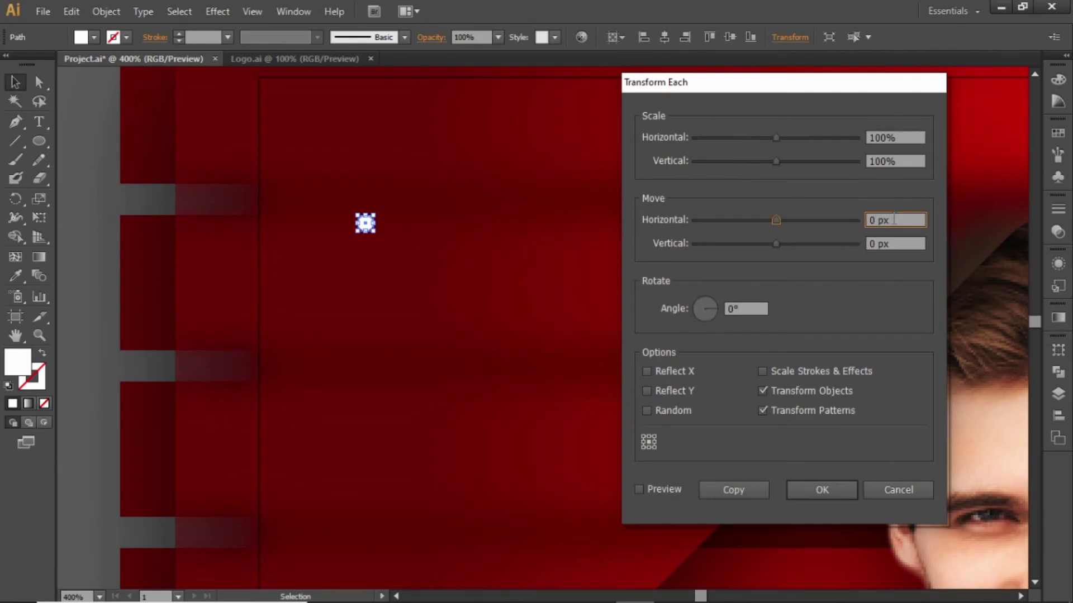
{"action": "key", "text": "shift+Up"}
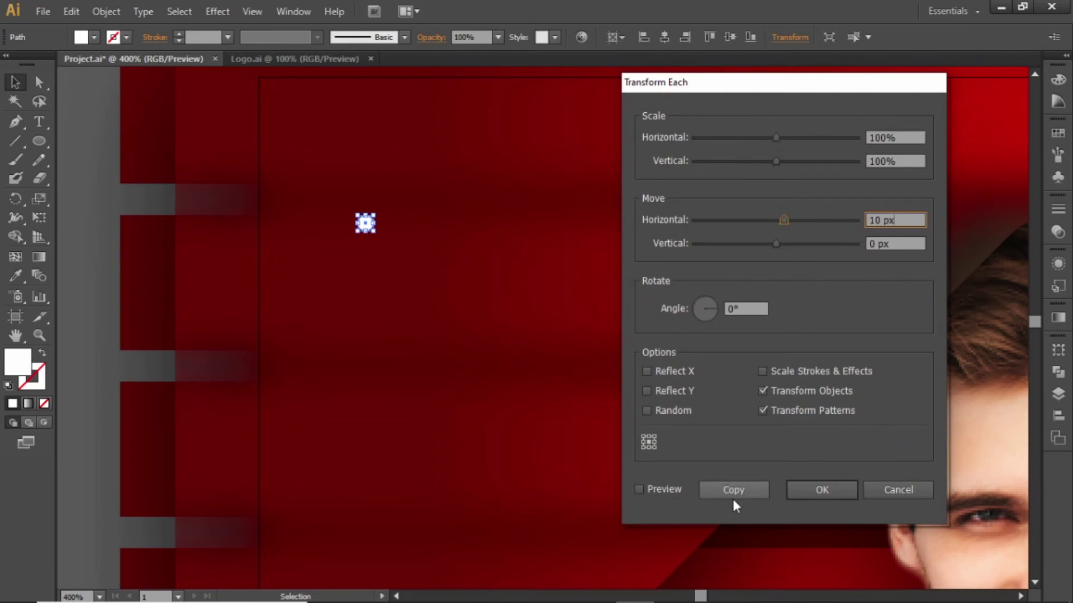
{"action": "left_click", "coordinate": [732, 490]}
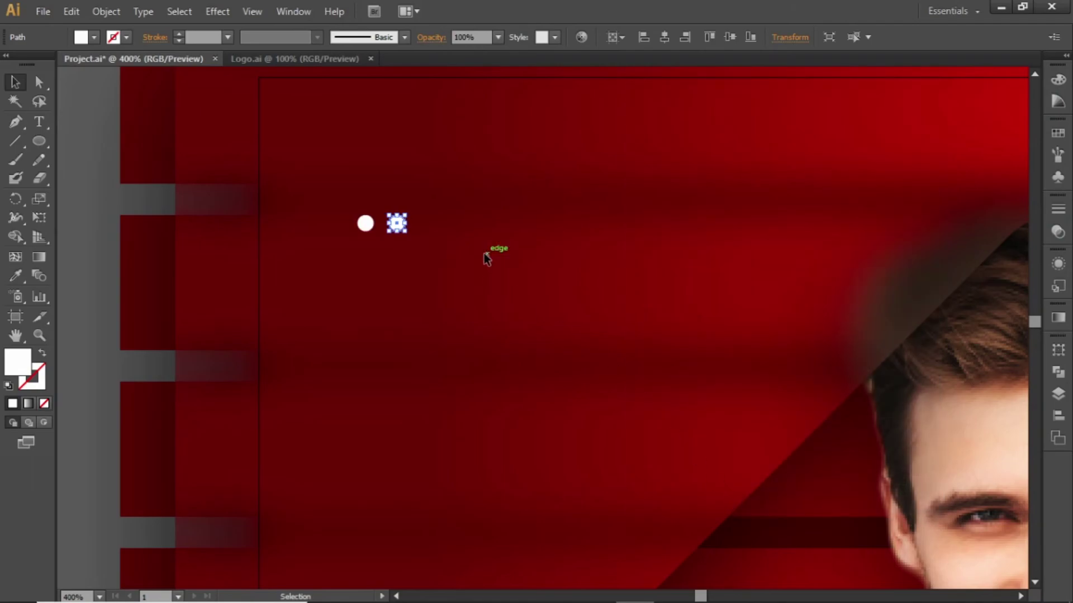
- Copy both white dots with Transform Each, using a 0 px horizontal and 10 px vertical move
{"action": "left_click", "coordinate": [485, 255]}
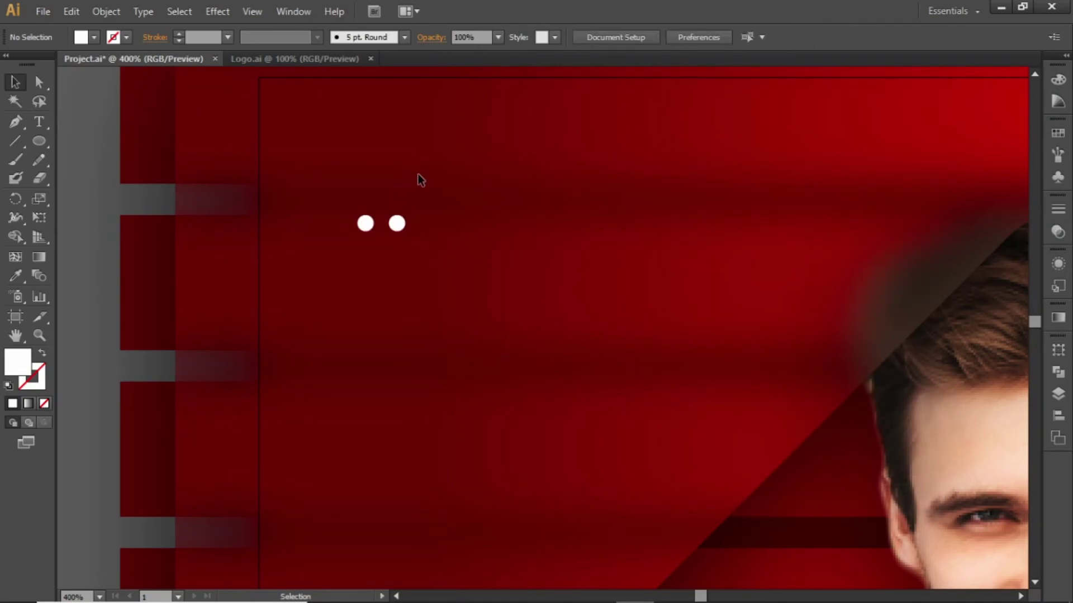
{"action": "left_click_drag", "start_coordinate": [419, 175], "coordinate": [354, 270]}
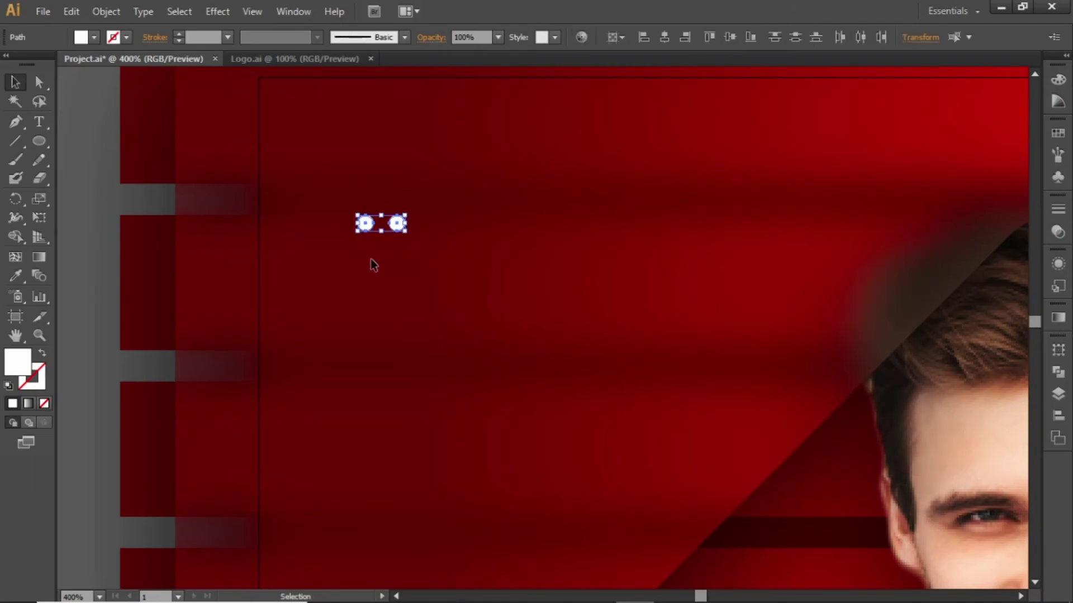
{"action": "right_click", "coordinate": [393, 224]}
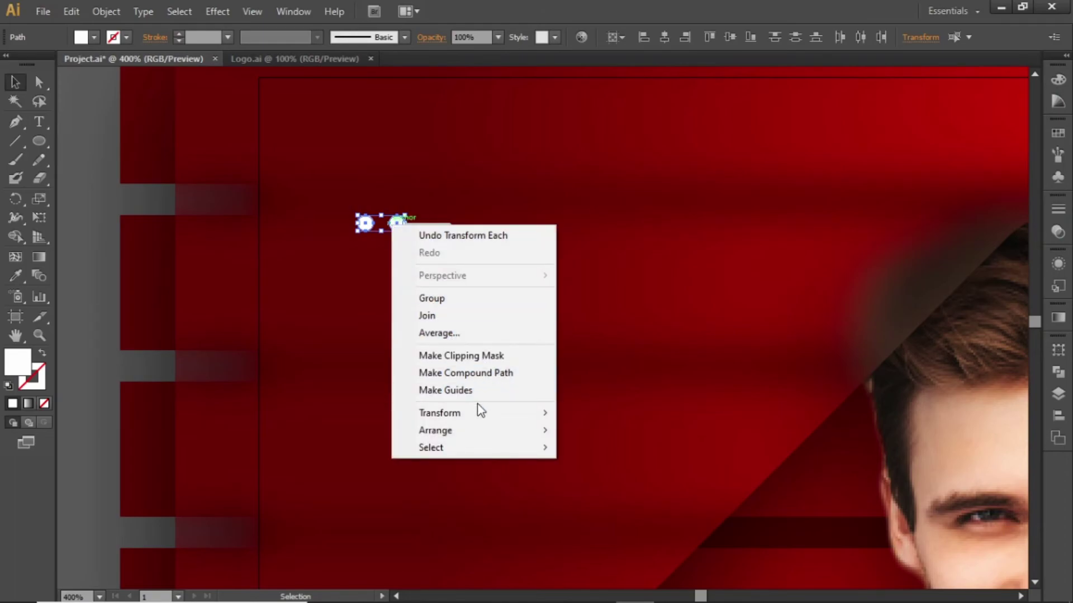
{"action": "mouse_move", "coordinate": [480, 413]}
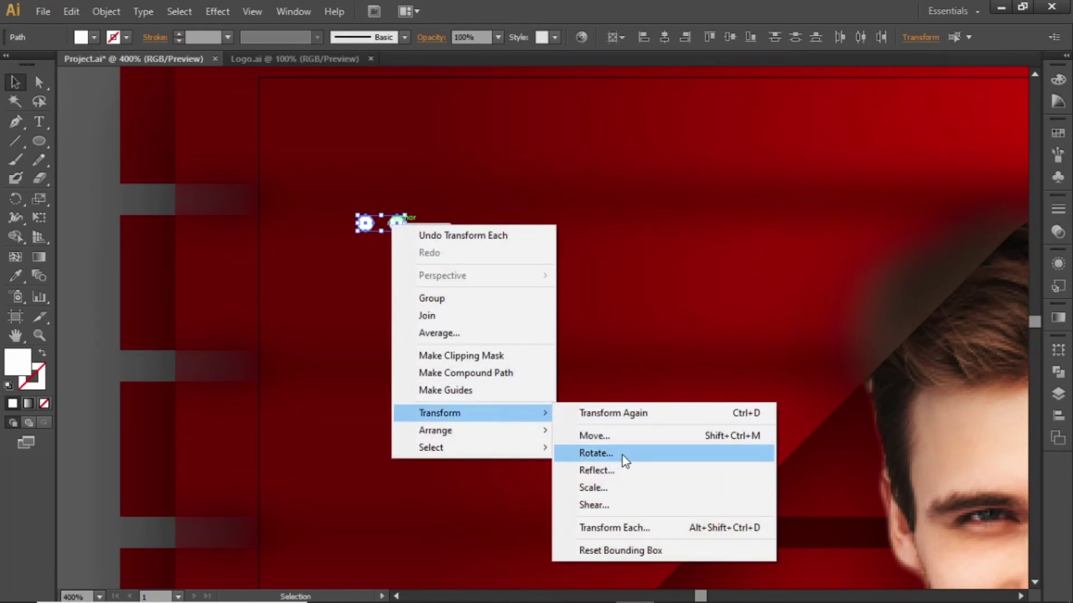
{"action": "left_click", "coordinate": [665, 528]}
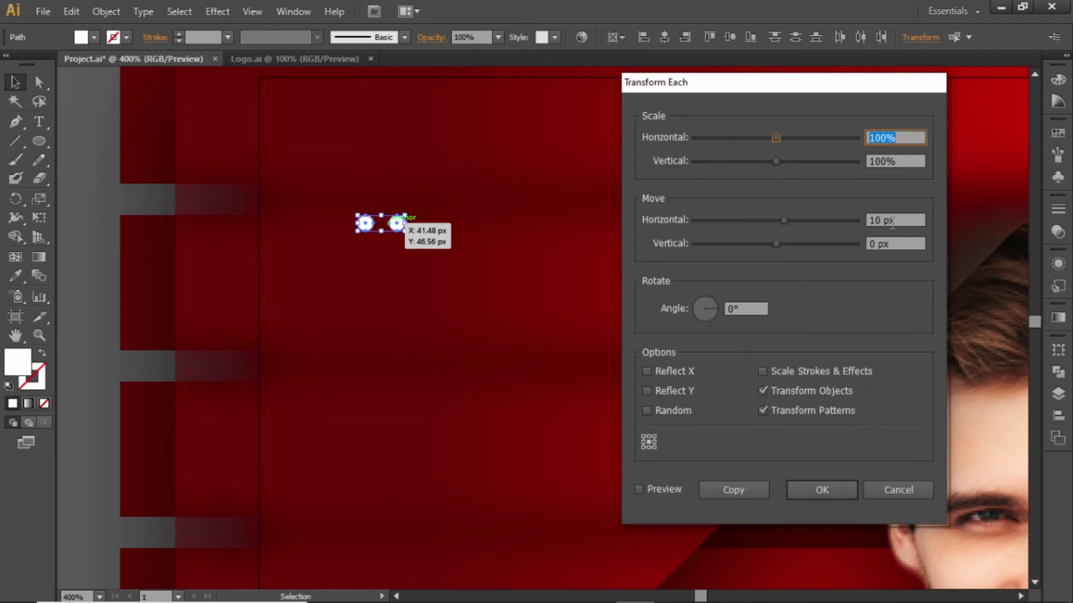
{"action": "left_click", "coordinate": [892, 221]}
{"action": "key", "text": "shift+Down"}
{"action": "left_click", "coordinate": [898, 243]}
{"action": "key", "text": "shift+Up"}
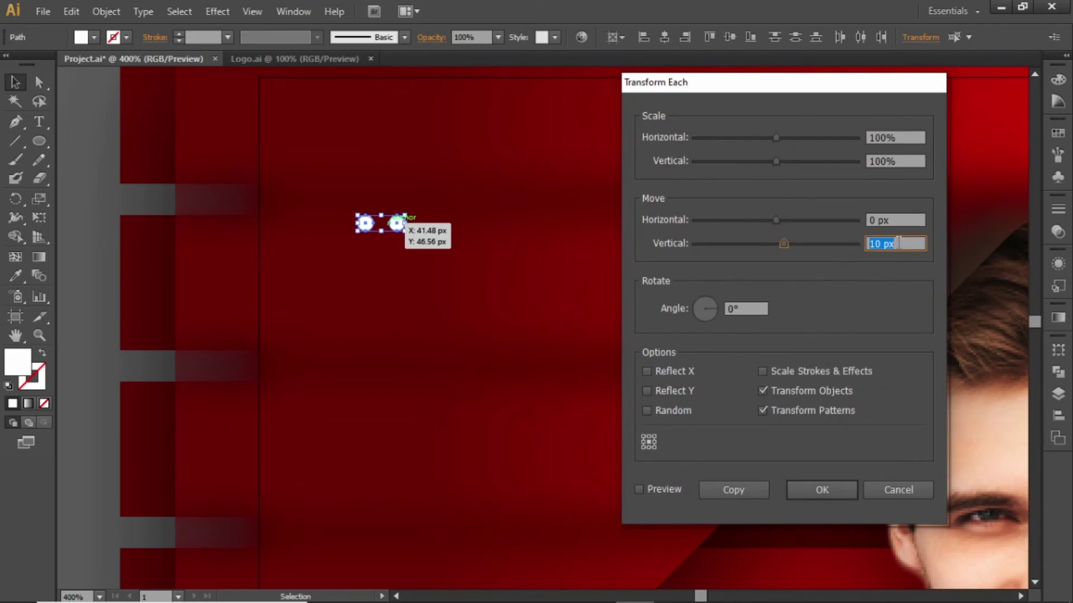
{"action": "left_click", "coordinate": [897, 243]}
{"action": "left_click", "coordinate": [740, 490]}
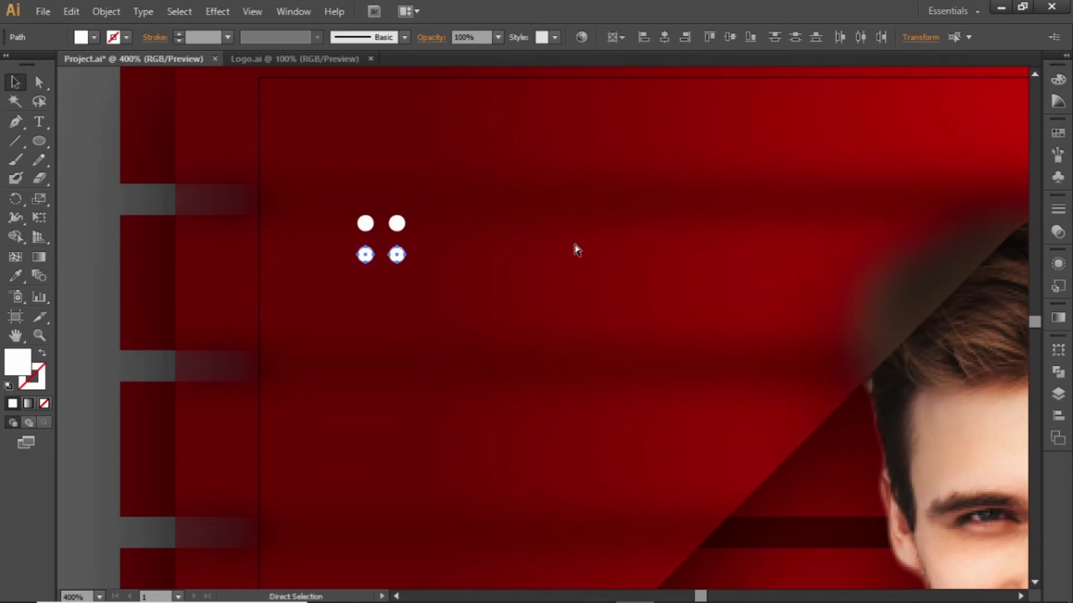
- Repeat the downward copy of the dot pair four more times to build two columns of six dots
{"action": "key", "text": "ctrl+d"}
{"action": "key", "text": "ctrl+d"}
{"action": "key", "text": "ctrl+d"}
{"action": "key", "text": "ctrl+d"}
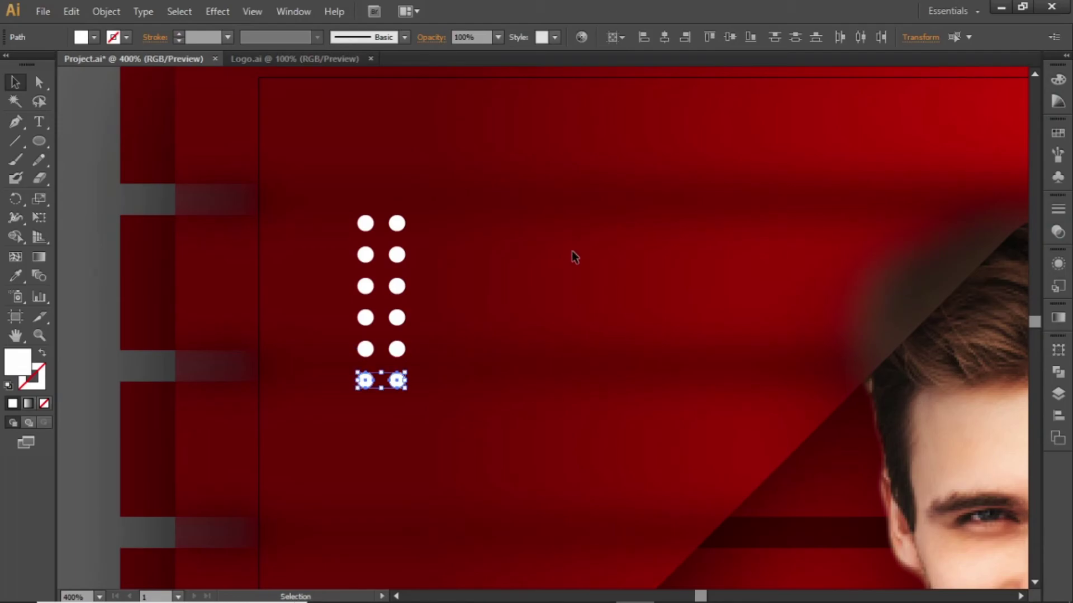
{"action": "left_click", "coordinate": [574, 256]}
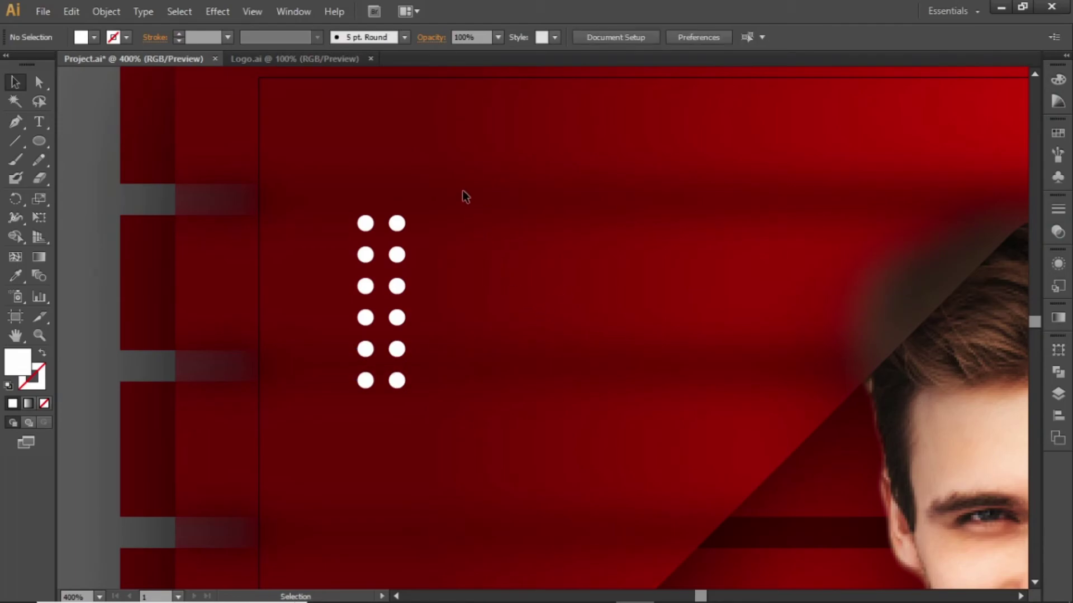
- Group all the white dots and set the group's opacity to 70%
{"action": "left_click_drag", "start_coordinate": [464, 191], "coordinate": [337, 424]}
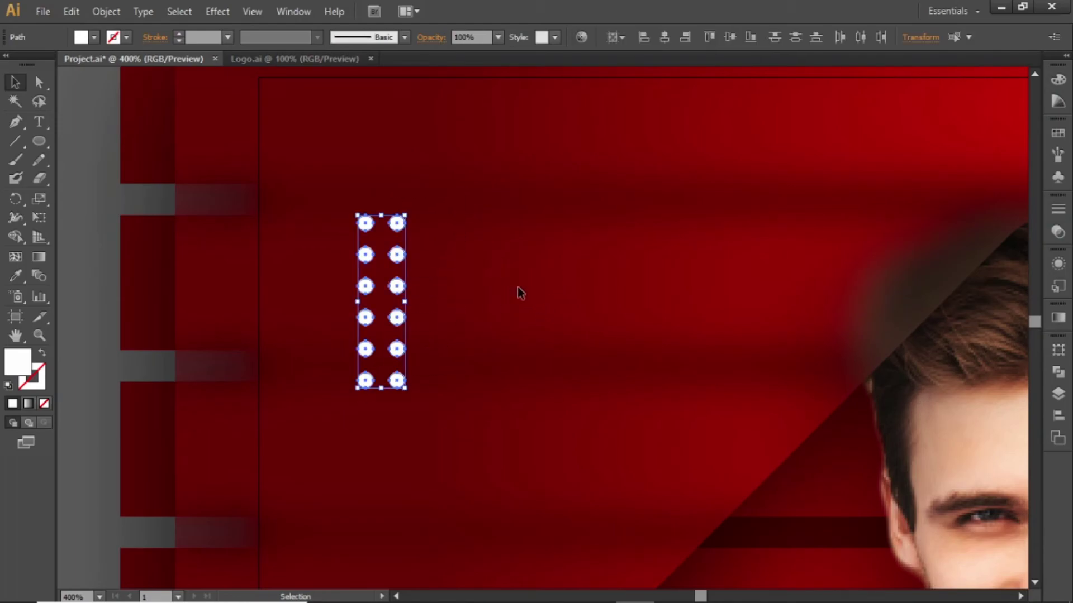
{"action": "key", "text": "ctrl+g"}
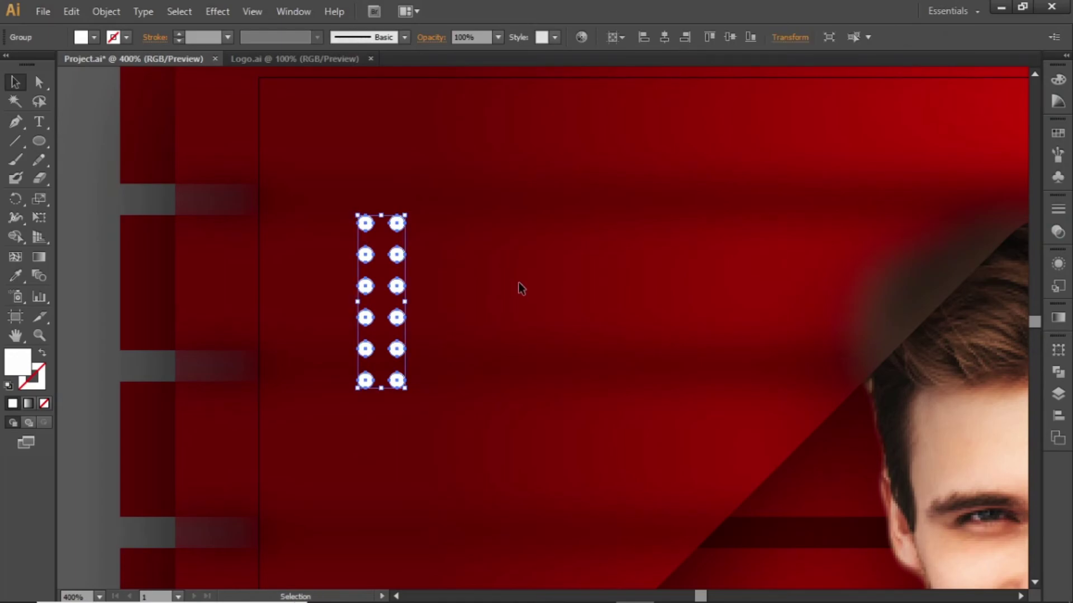
{"action": "left_click", "coordinate": [497, 37]}
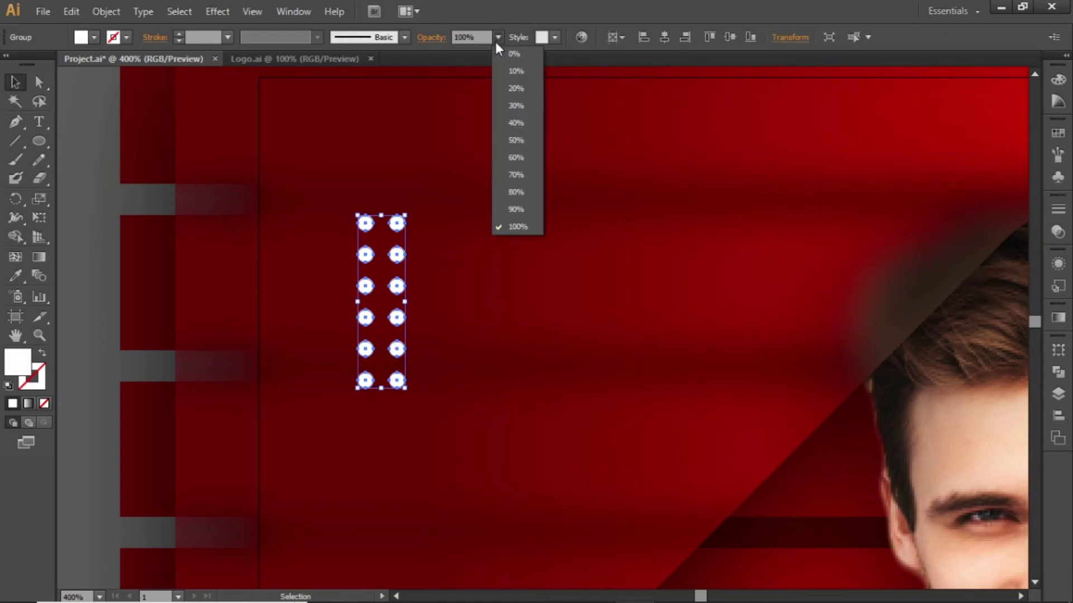
{"action": "left_click", "coordinate": [517, 175]}
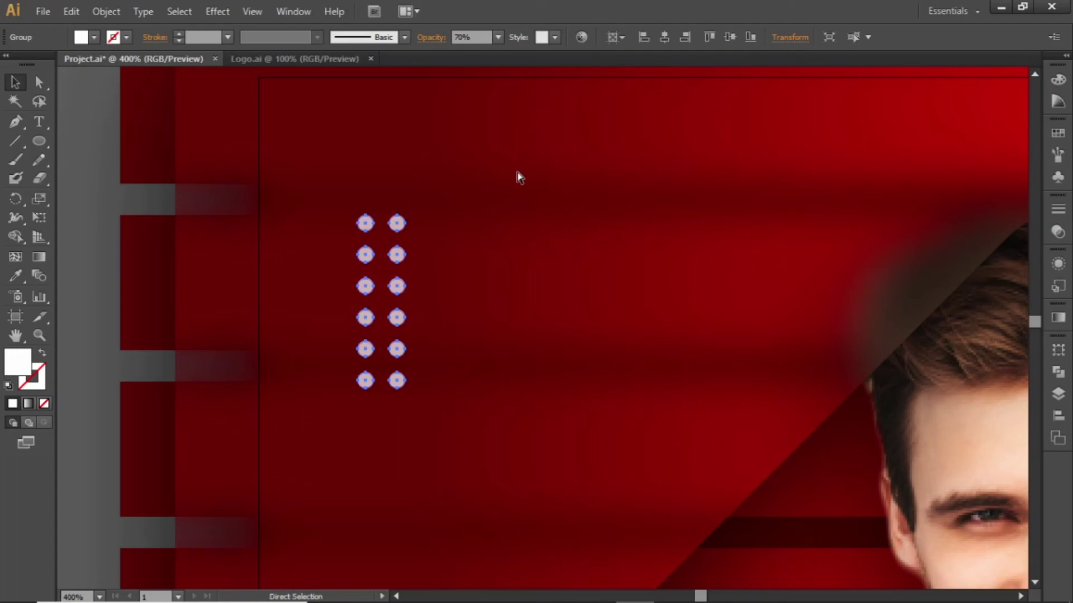
- Nudge the dot group slightly down along the banner's left side
{"action": "key", "text": "ctrl+0"}
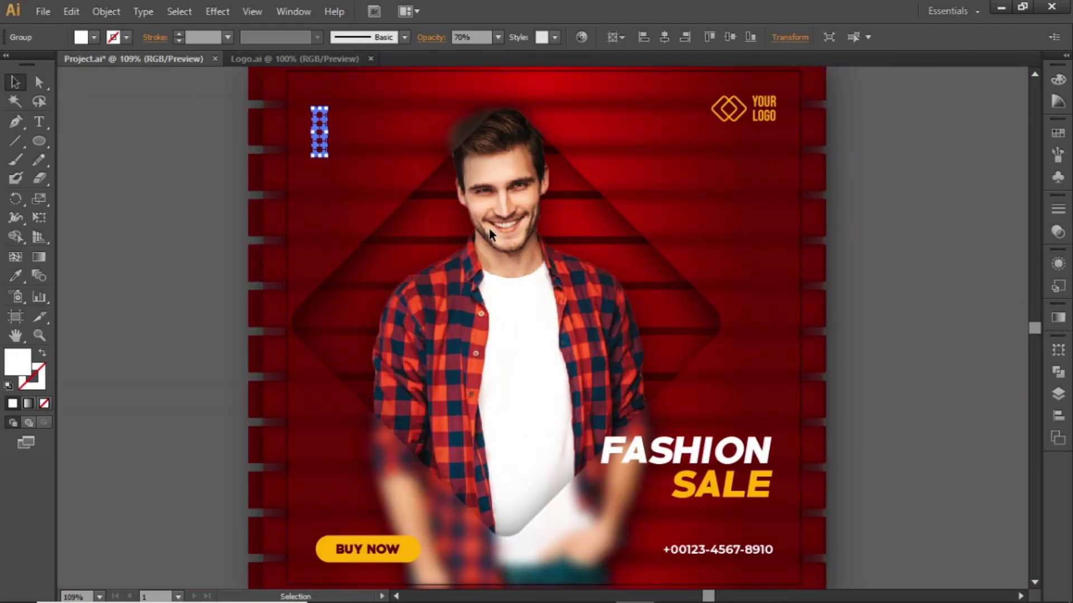
{"action": "key", "text": "shift+Down"}
{"action": "key", "text": "shift+Down"}
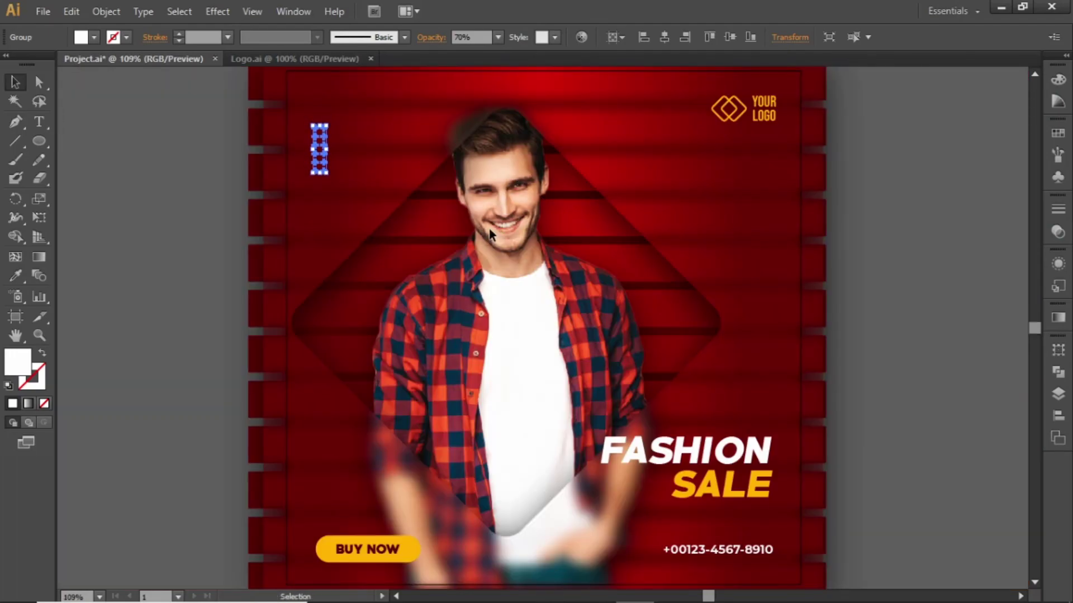
{"action": "left_click", "coordinate": [489, 233]}
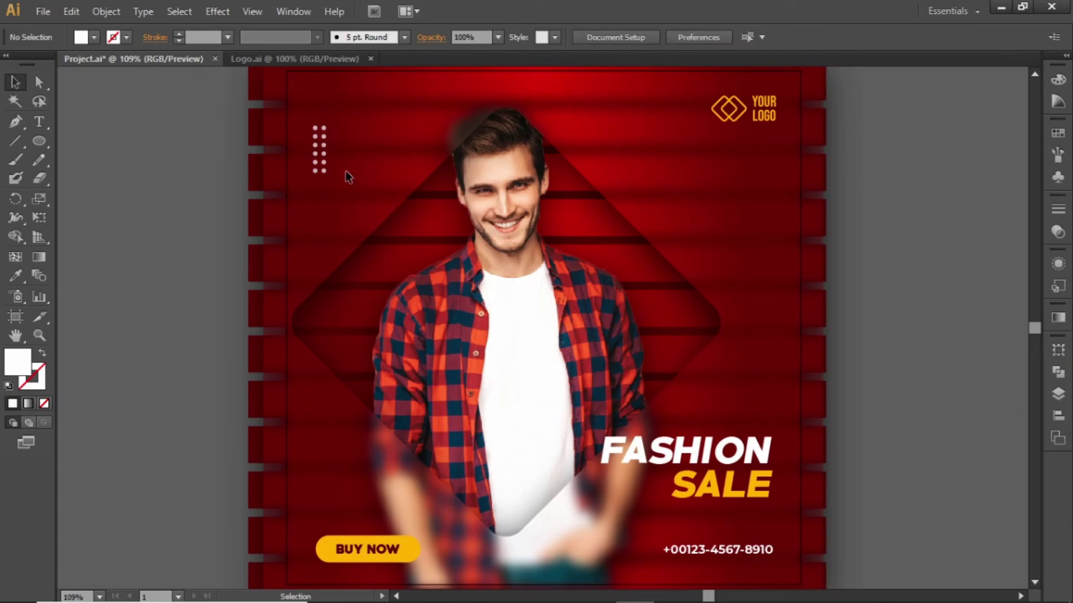
- Place a copy of the dot group near the banner's right edge, between the logo and the FASHION SALE headline
{"action": "left_click", "coordinate": [330, 160]}
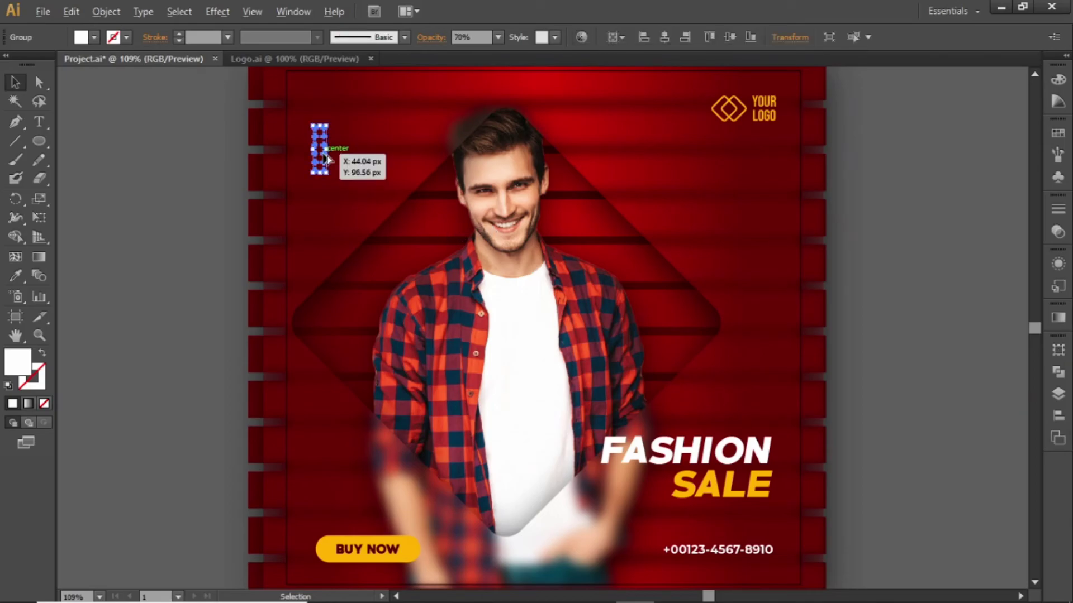
{"action": "left_click_drag", "start_coordinate": [327, 159], "coordinate": [768, 287]}
{"action": "left_click", "coordinate": [924, 306]}
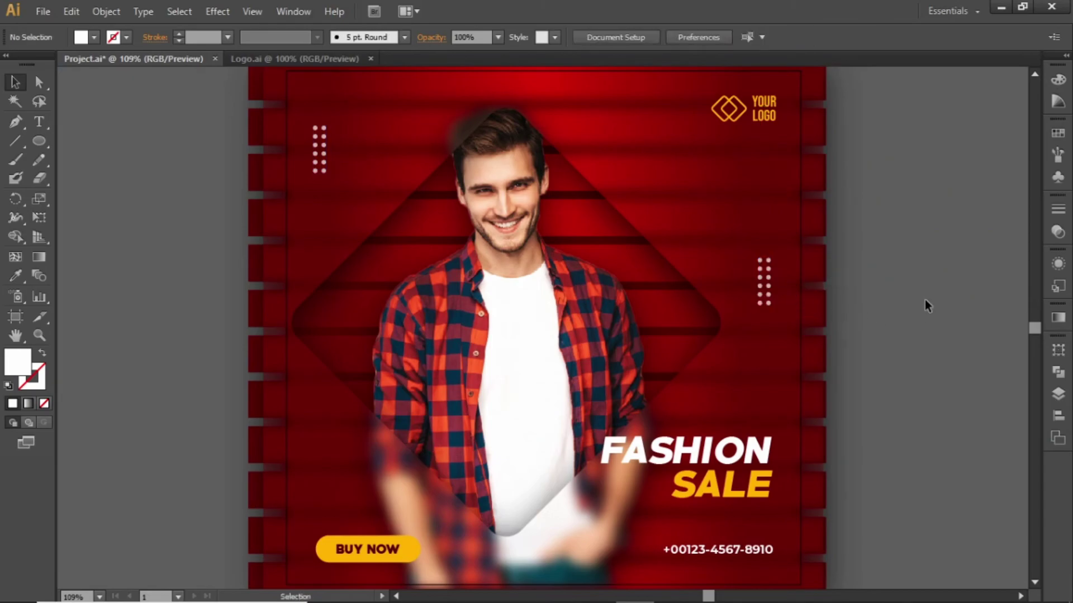
- Unlock all the locked objects of the banner and clear the selection
{"action": "key", "text": "ctrl+1"}
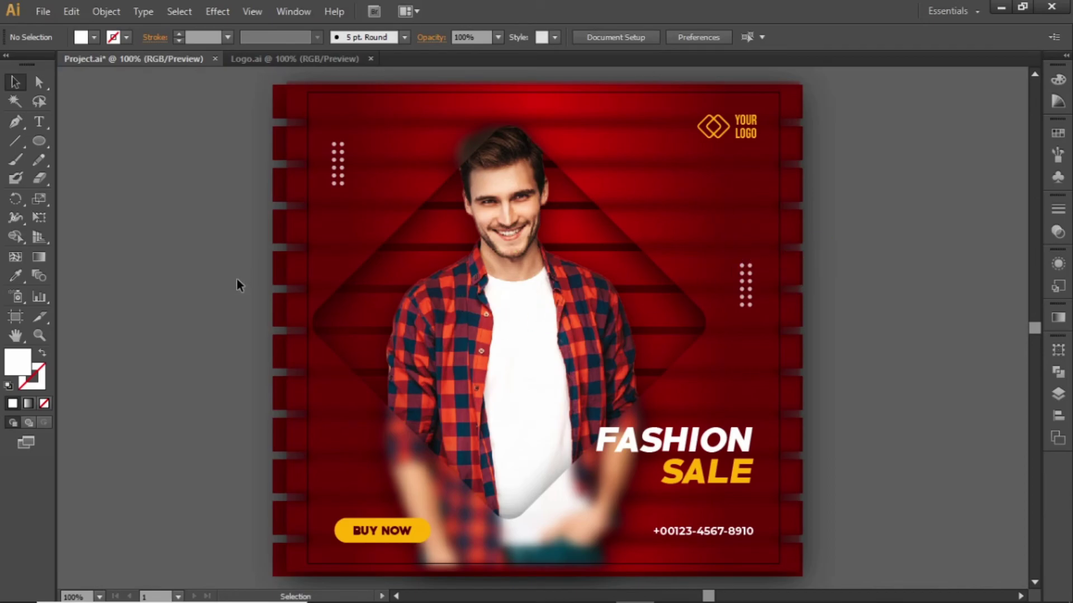
{"action": "left_click", "coordinate": [101, 11]}
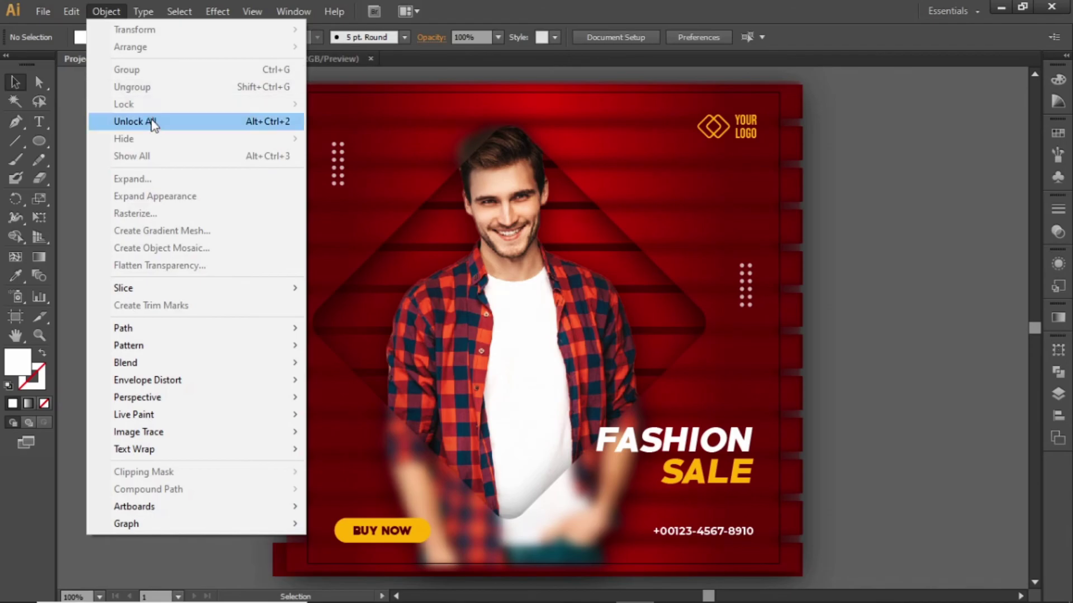
{"action": "left_click", "coordinate": [187, 126]}
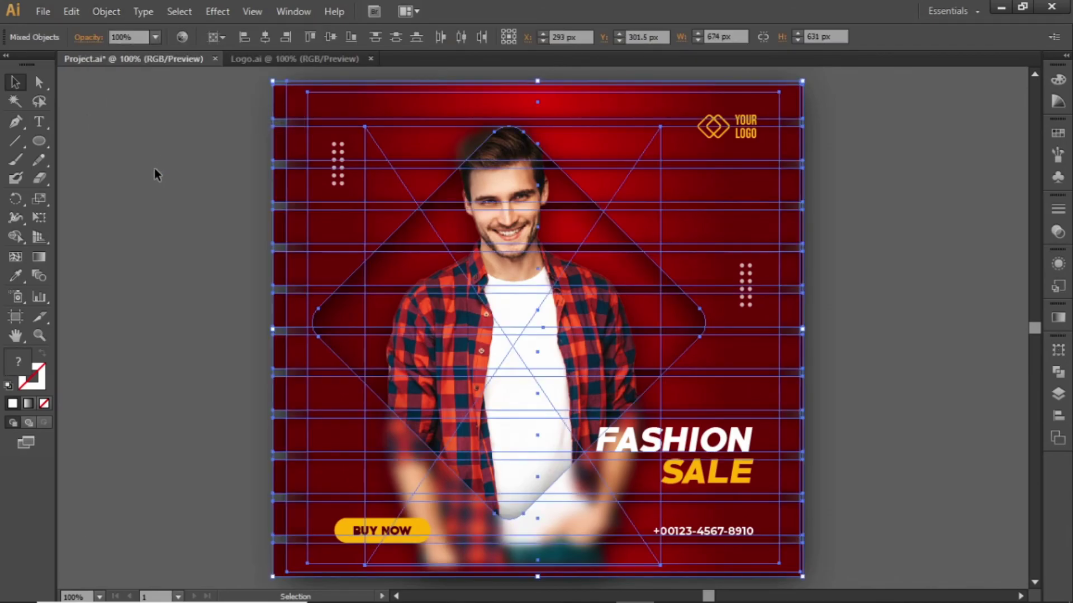
{"action": "left_click", "coordinate": [146, 192]}
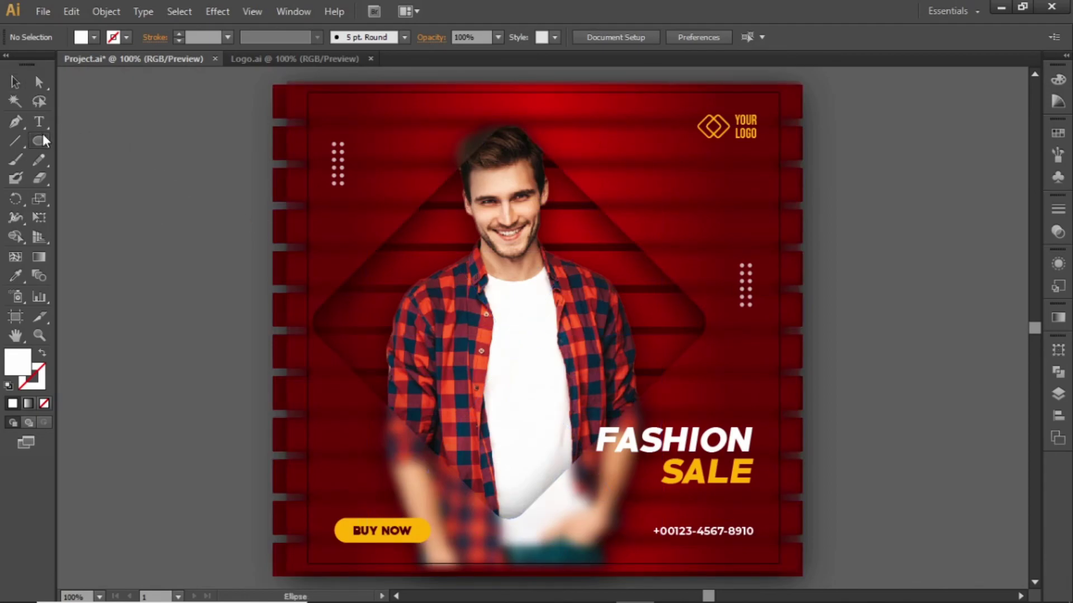
- Draw a white square with the Rectangle tool that exactly covers the artboard from corner to corner
{"action": "left_click_drag", "start_coordinate": [40, 138], "coordinate": [86, 139]}
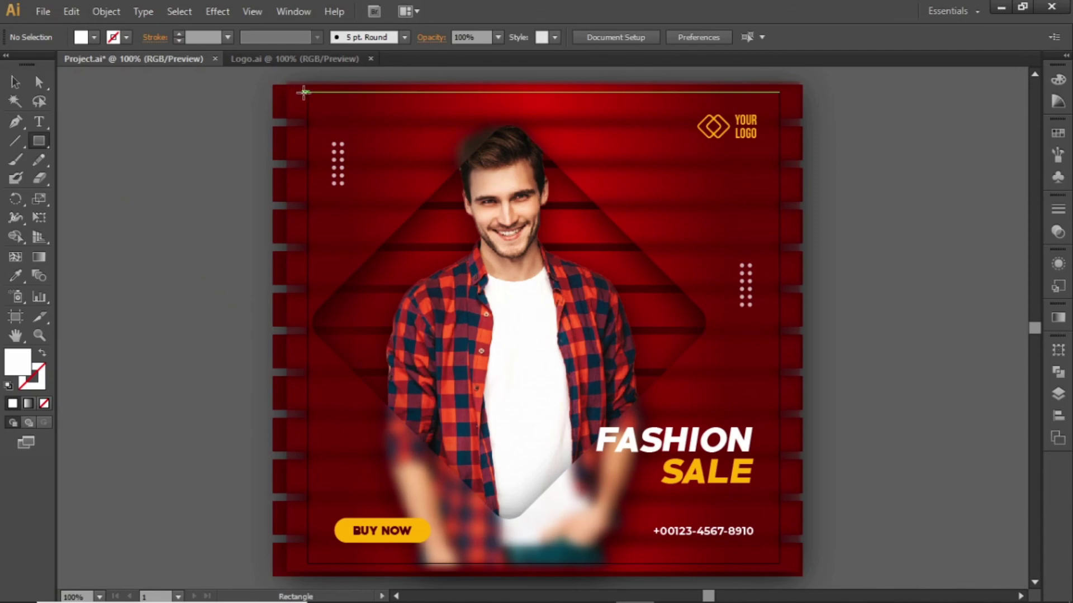
{"action": "left_click_drag", "start_coordinate": [308, 92], "coordinate": [779, 563]}
{"action": "key", "text": "v"}
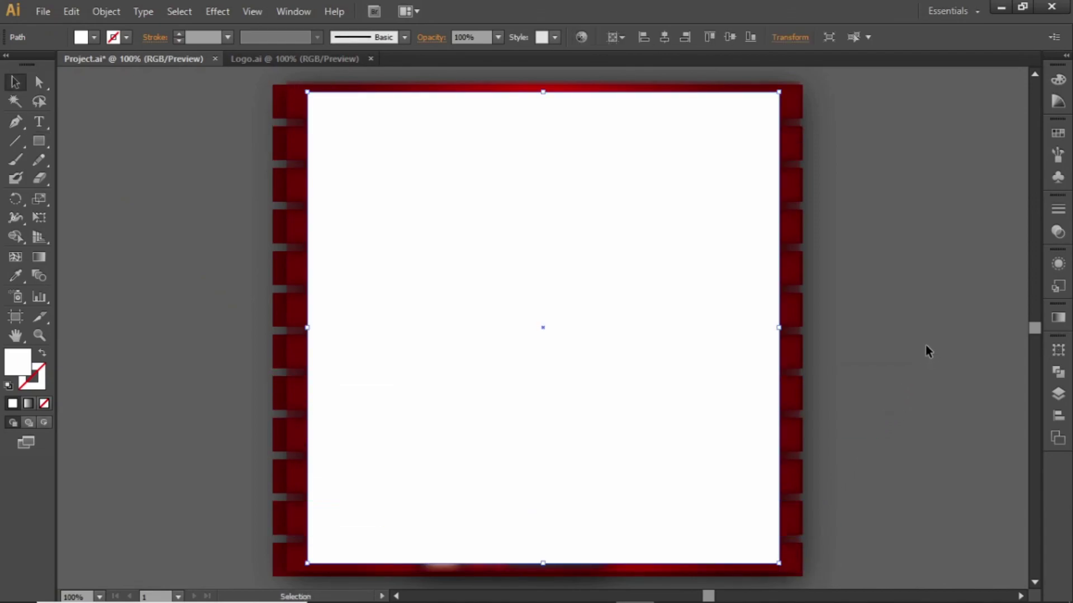
- Make a clipping mask from all the artwork, using the white artboard-sized square as the mask shape
{"action": "key", "text": "ctrl+a"}
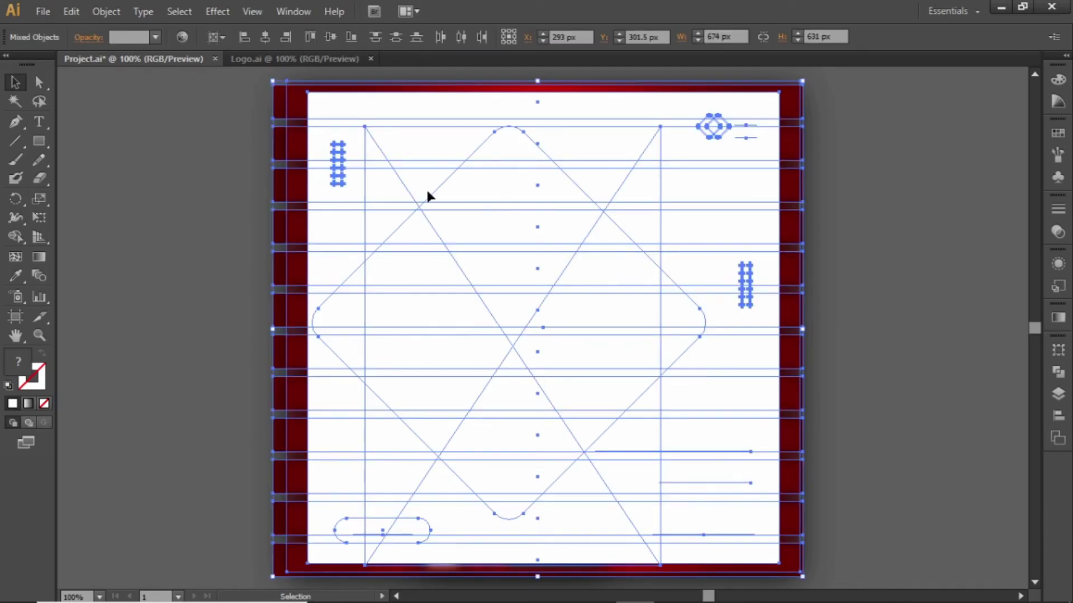
{"action": "left_click", "coordinate": [107, 11]}
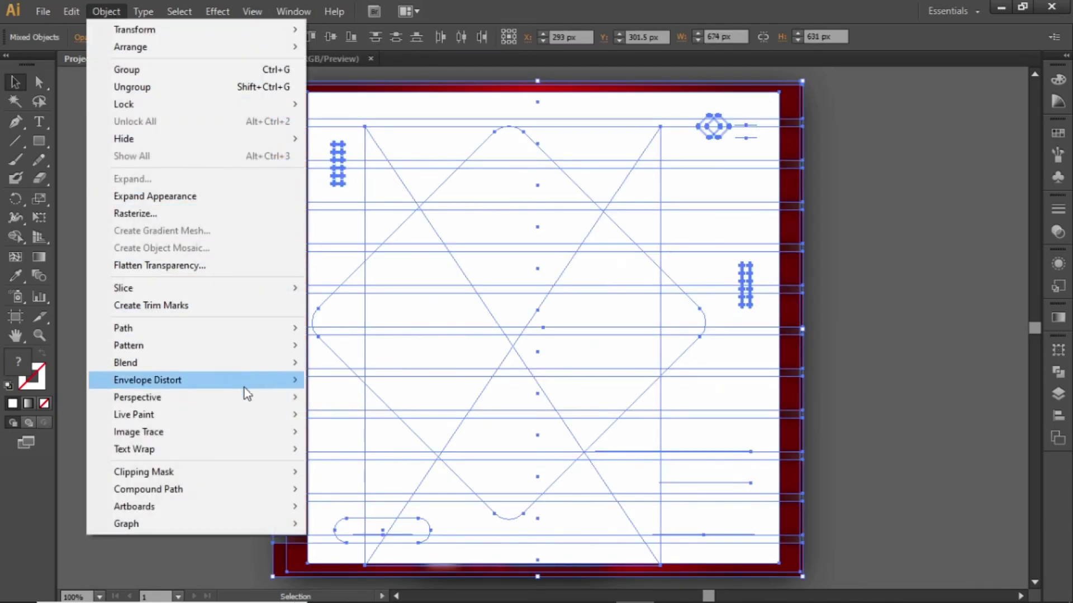
{"action": "mouse_move", "coordinate": [258, 475]}
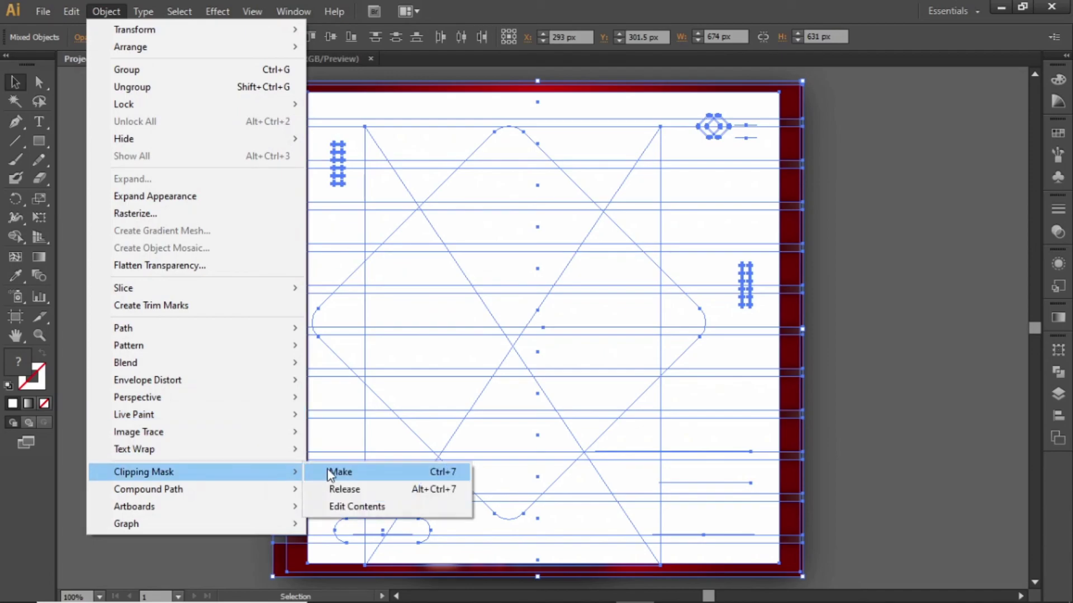
{"action": "left_click", "coordinate": [373, 474]}
{"action": "left_click", "coordinate": [865, 353]}
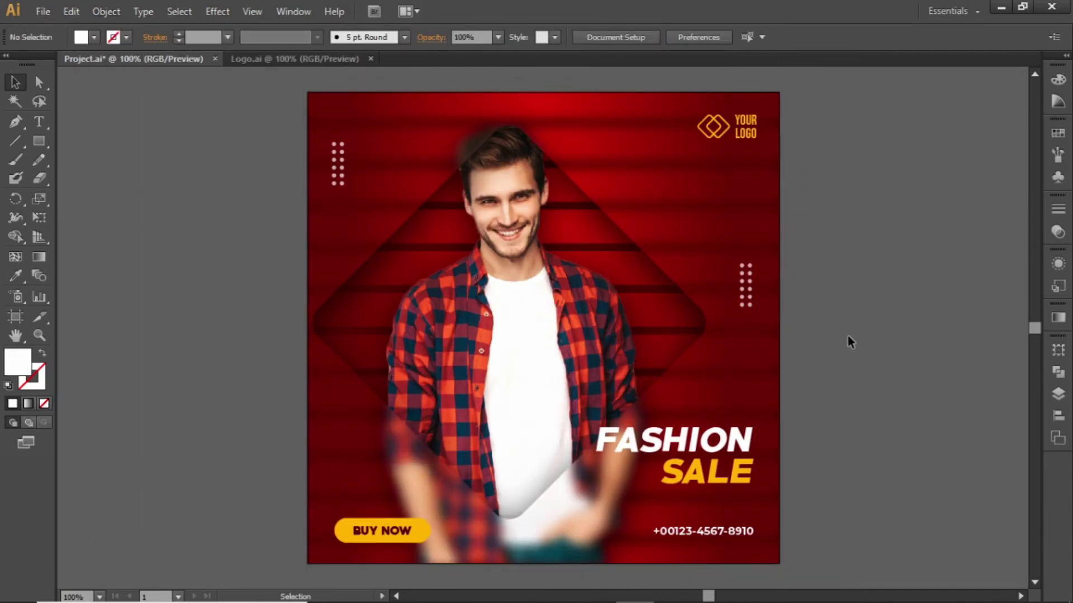